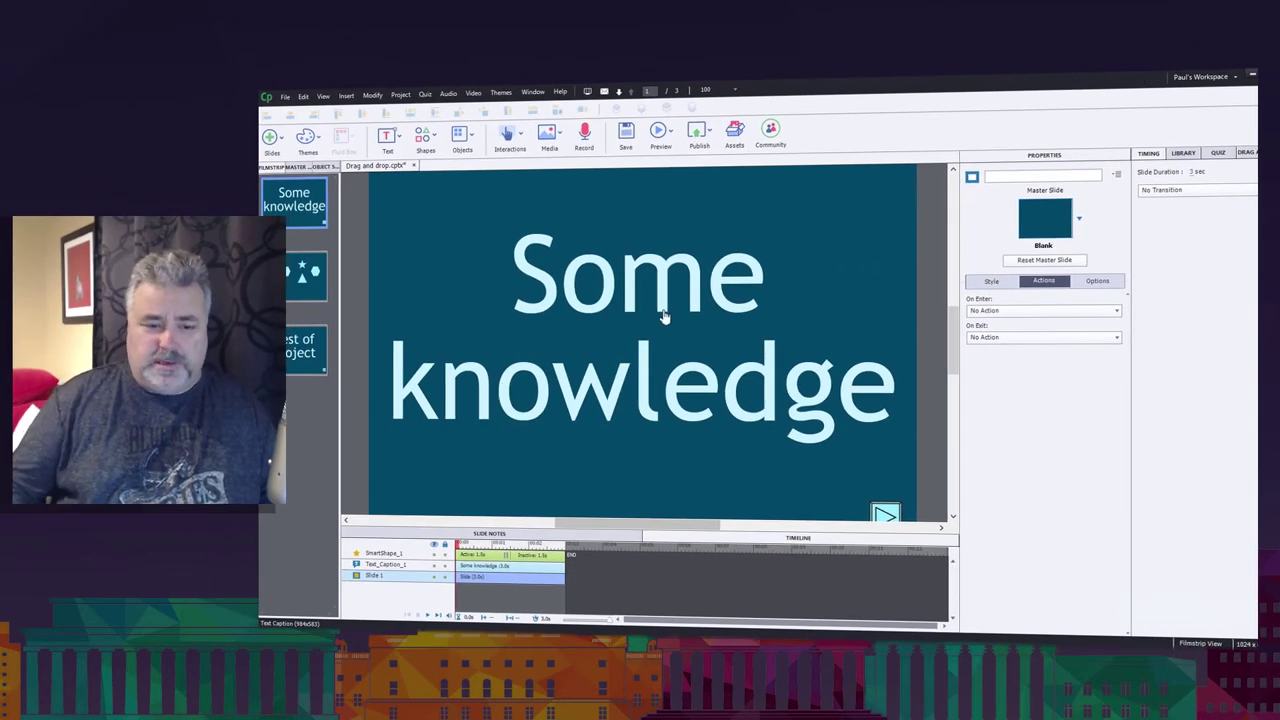
# - Browse the filmstrip past the Rest of project slide and settle on slide 2 with the shapes
pyautogui.click(291, 279)
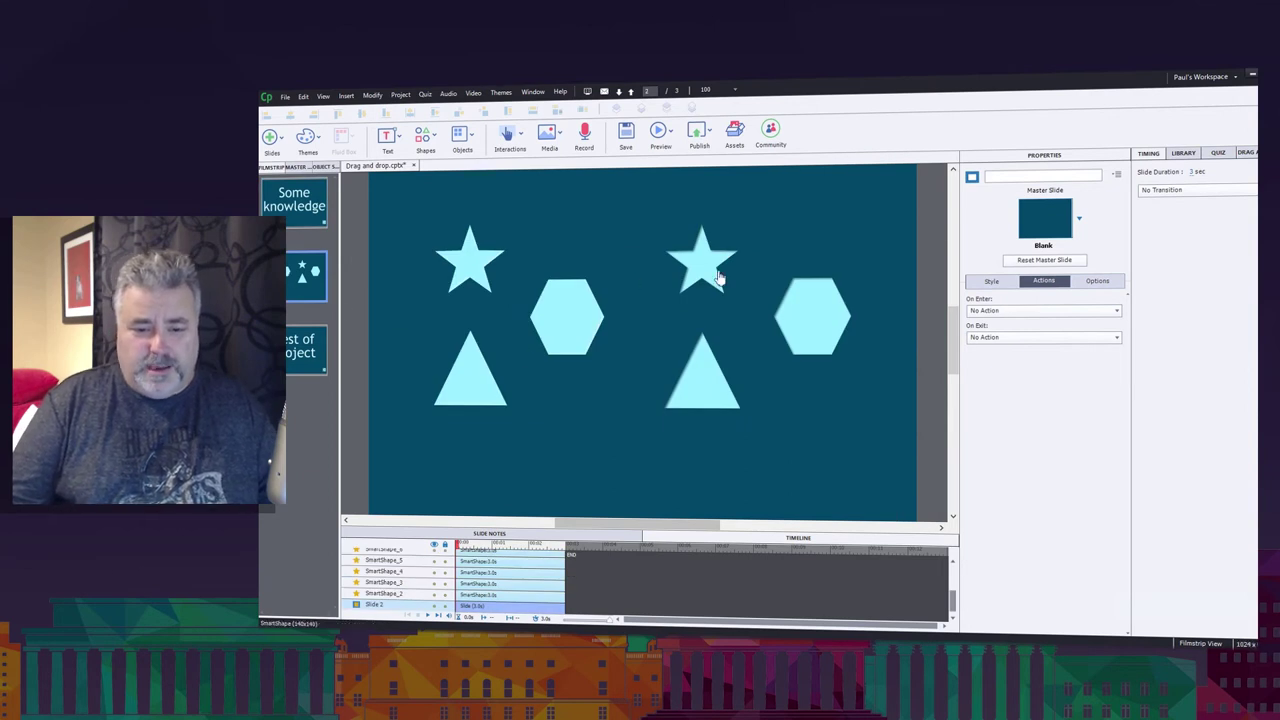
pyautogui.click(305, 352)
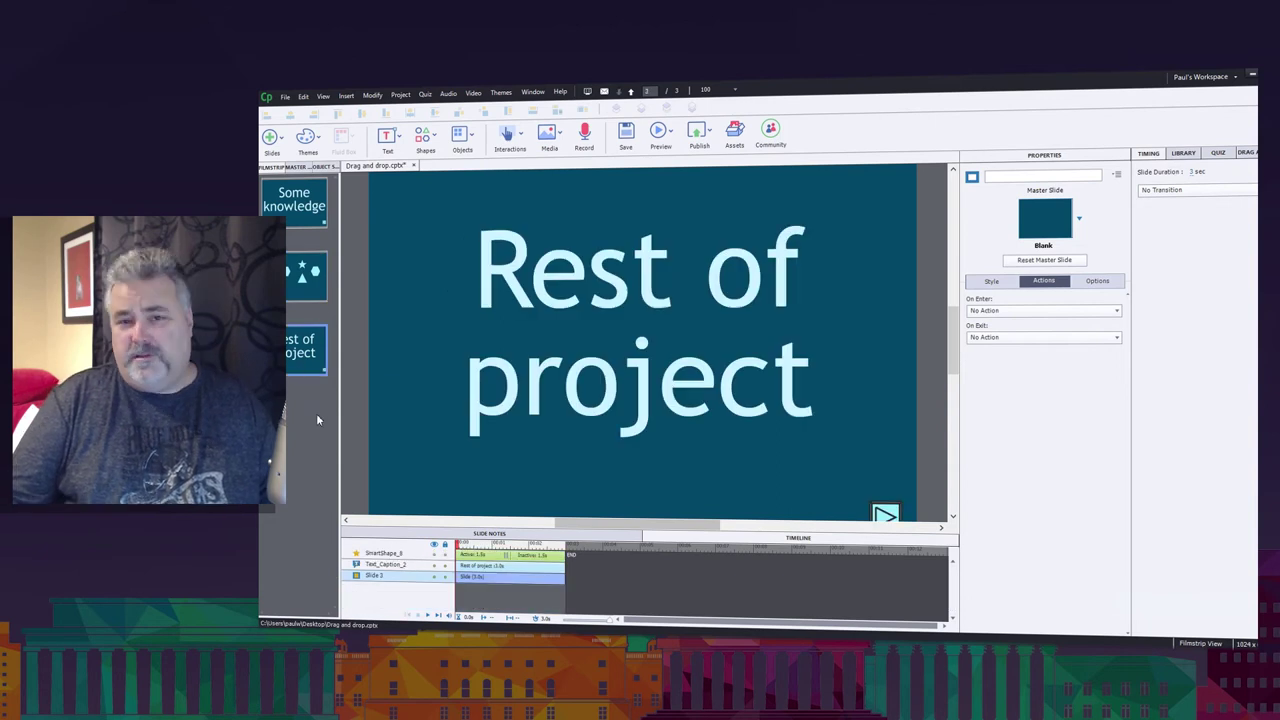
pyautogui.click(311, 282)
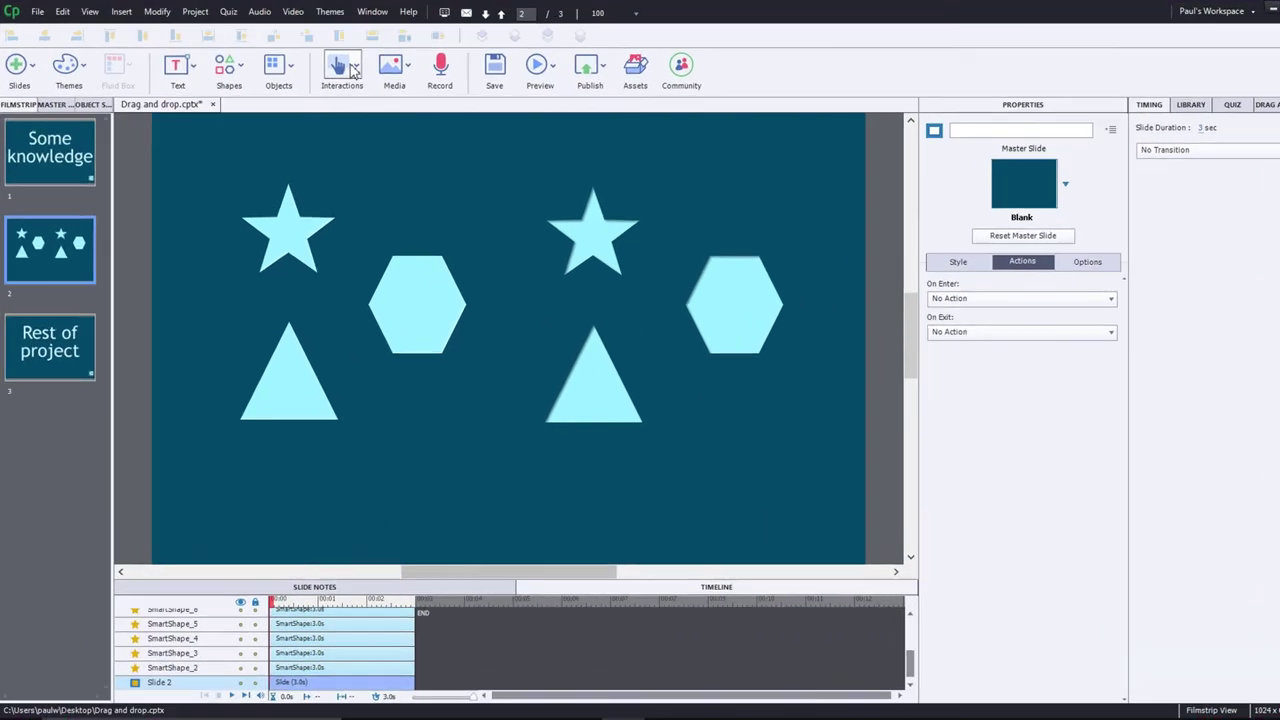
# - Start a Drag and Drop interaction with the left star, hexagon and triangle as drag sources
pyautogui.click(352, 70)
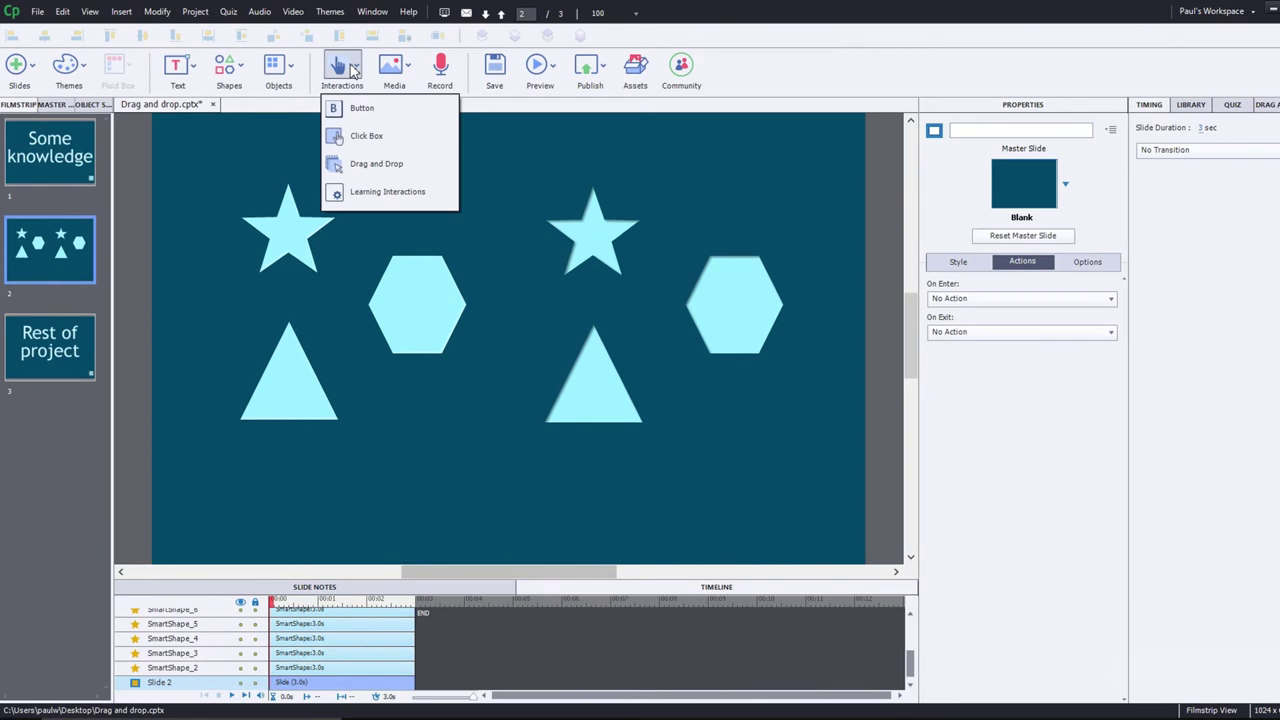
pyautogui.click(372, 163)
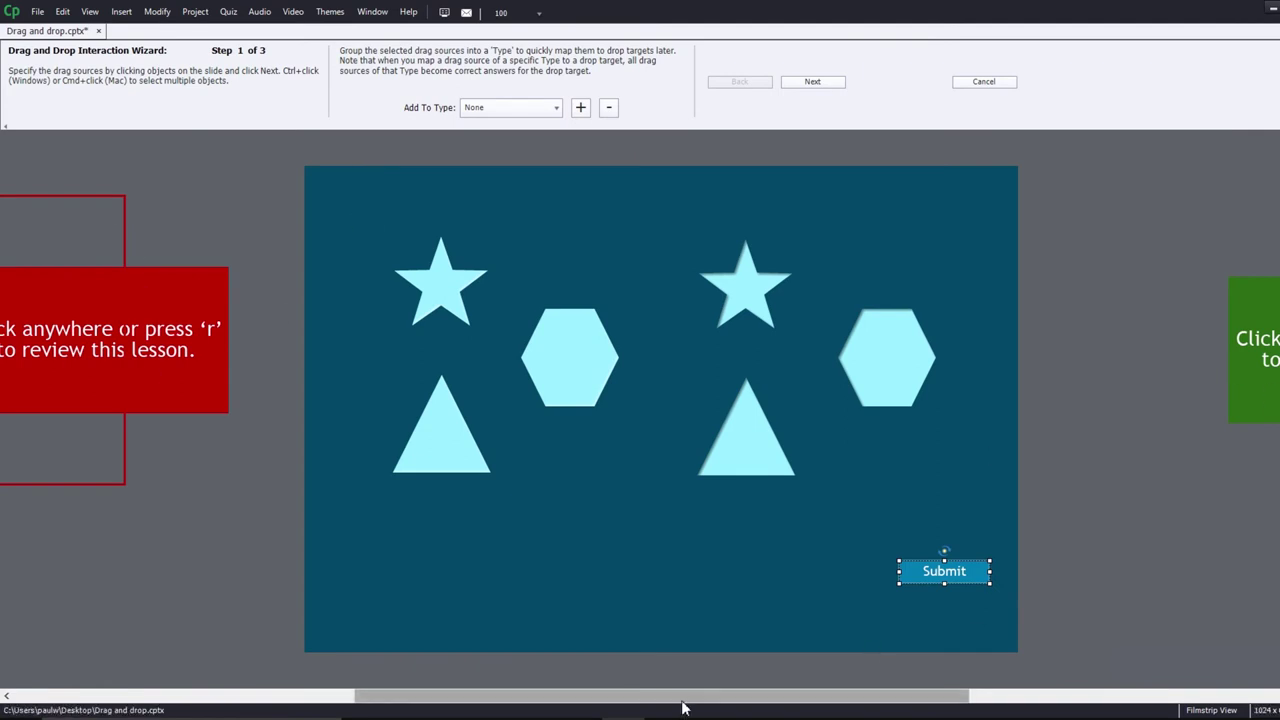
pyautogui.moveTo(675, 708)
pyautogui.mouseDown()
pyautogui.moveTo(849, 700)
pyautogui.moveTo(614, 700)
pyautogui.moveTo(691, 703)
pyautogui.mouseUp()
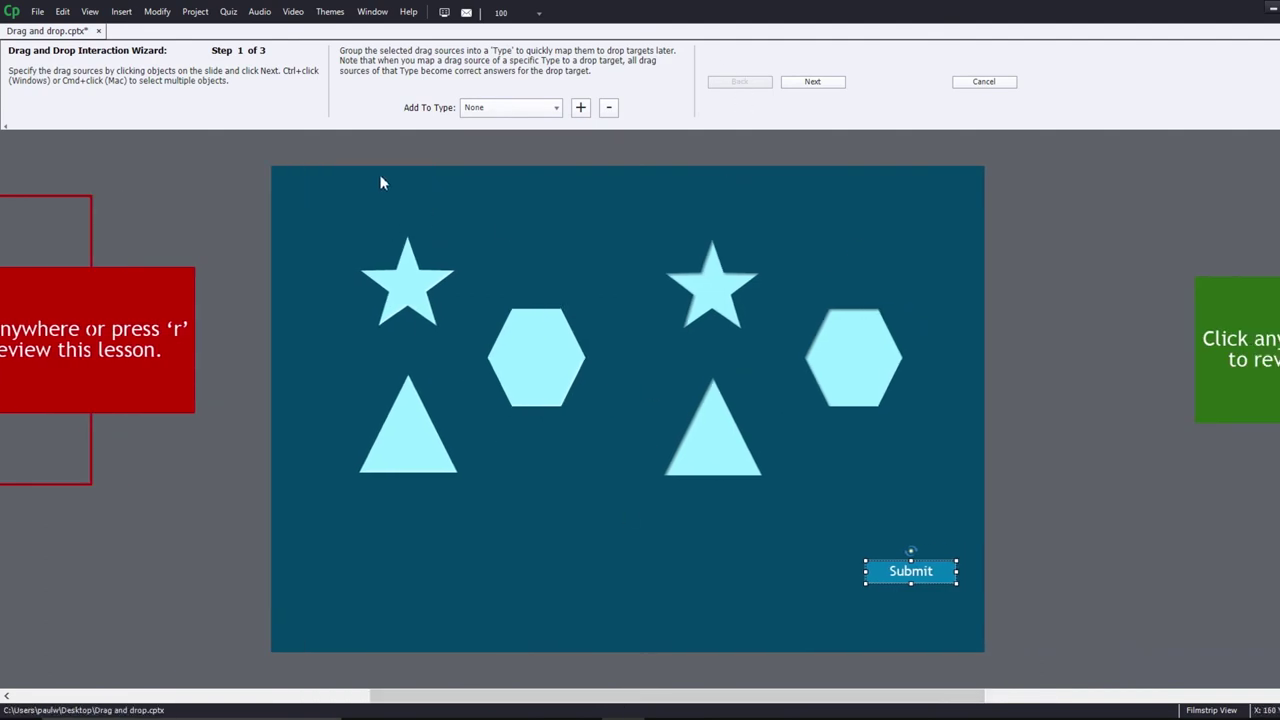
pyautogui.moveTo(365, 147); pyautogui.dragTo(548, 512)
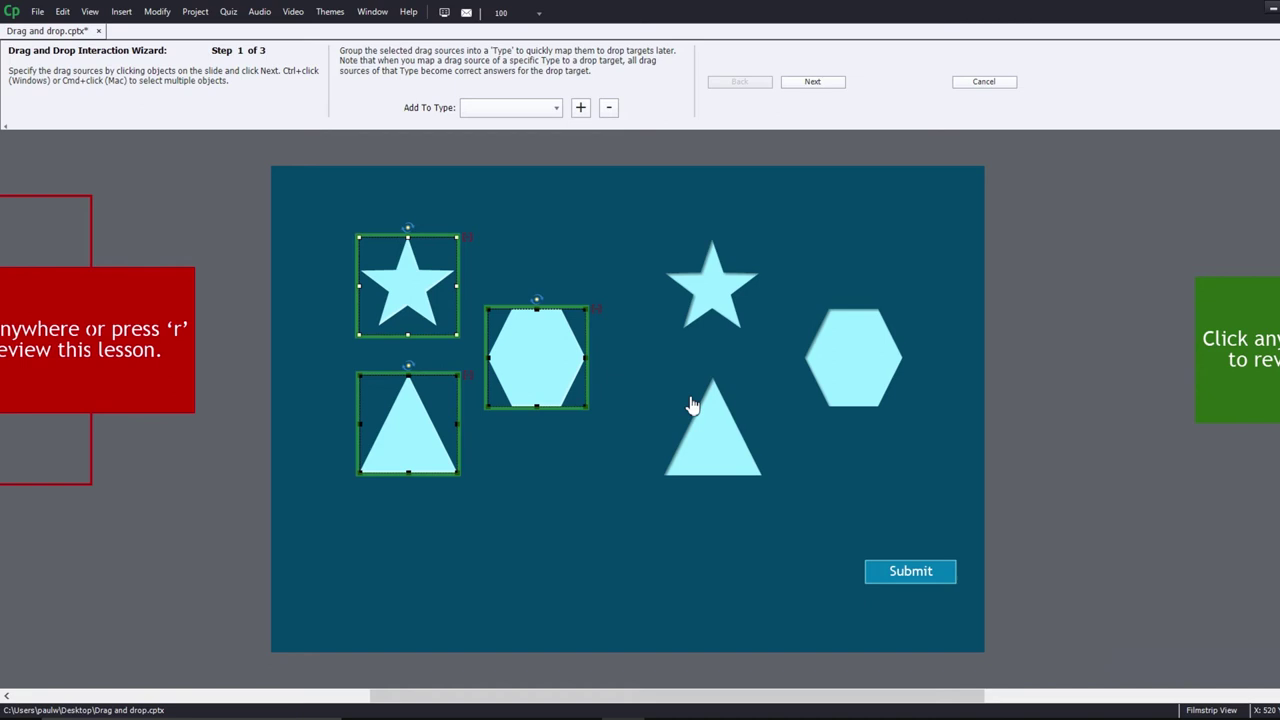
pyautogui.click(812, 81)
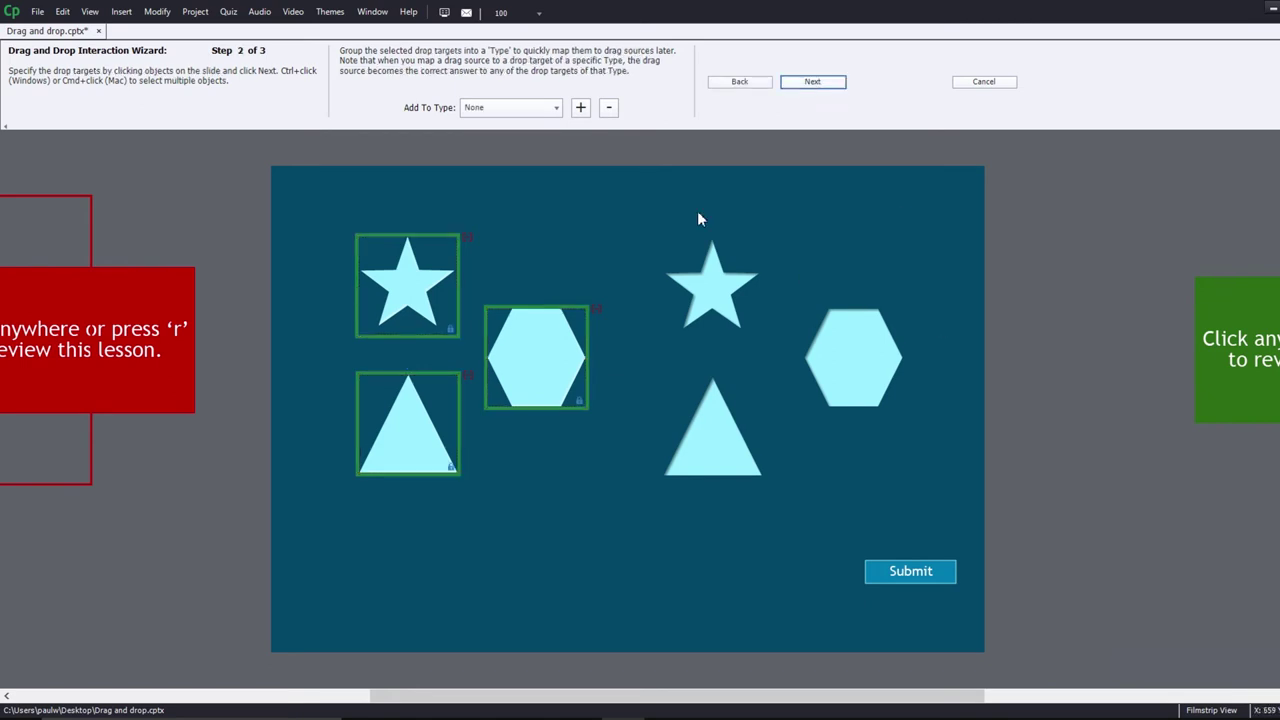
# - Make the right-hand shapes the drop targets and link each left shape to its matching twin
pyautogui.moveTo(653, 153); pyautogui.dragTo(1002, 414)
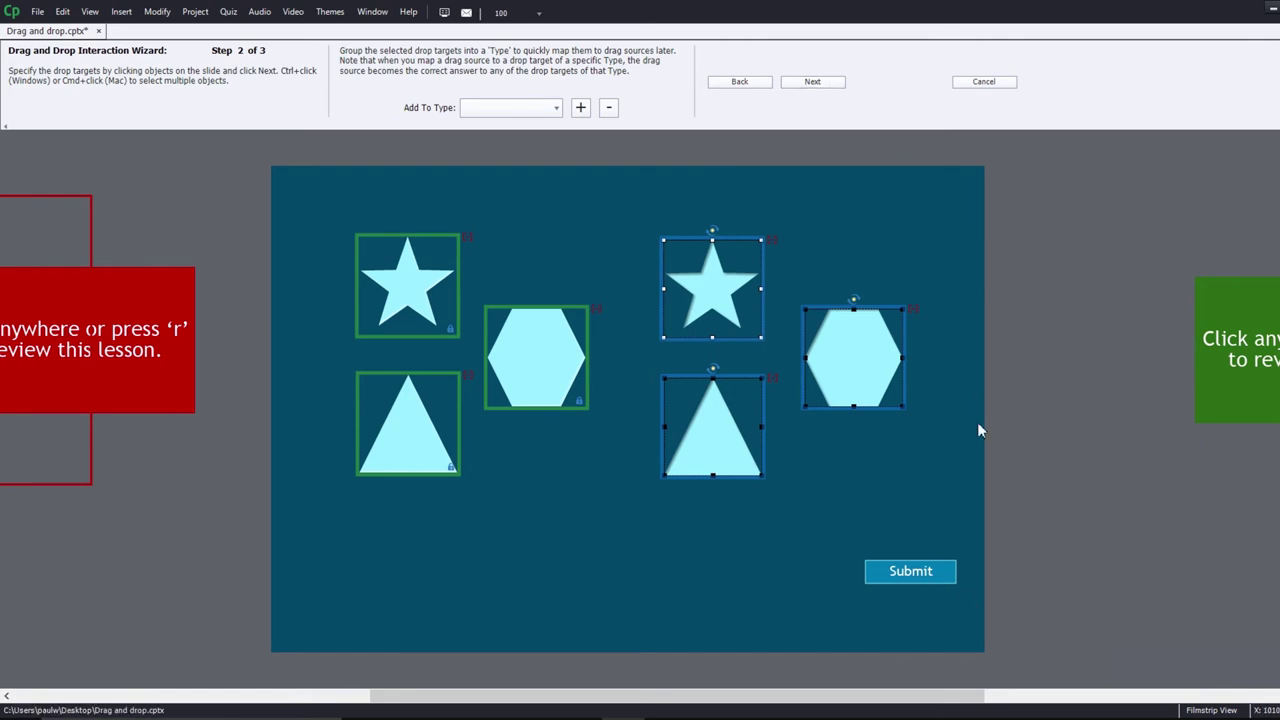
pyautogui.click(812, 82)
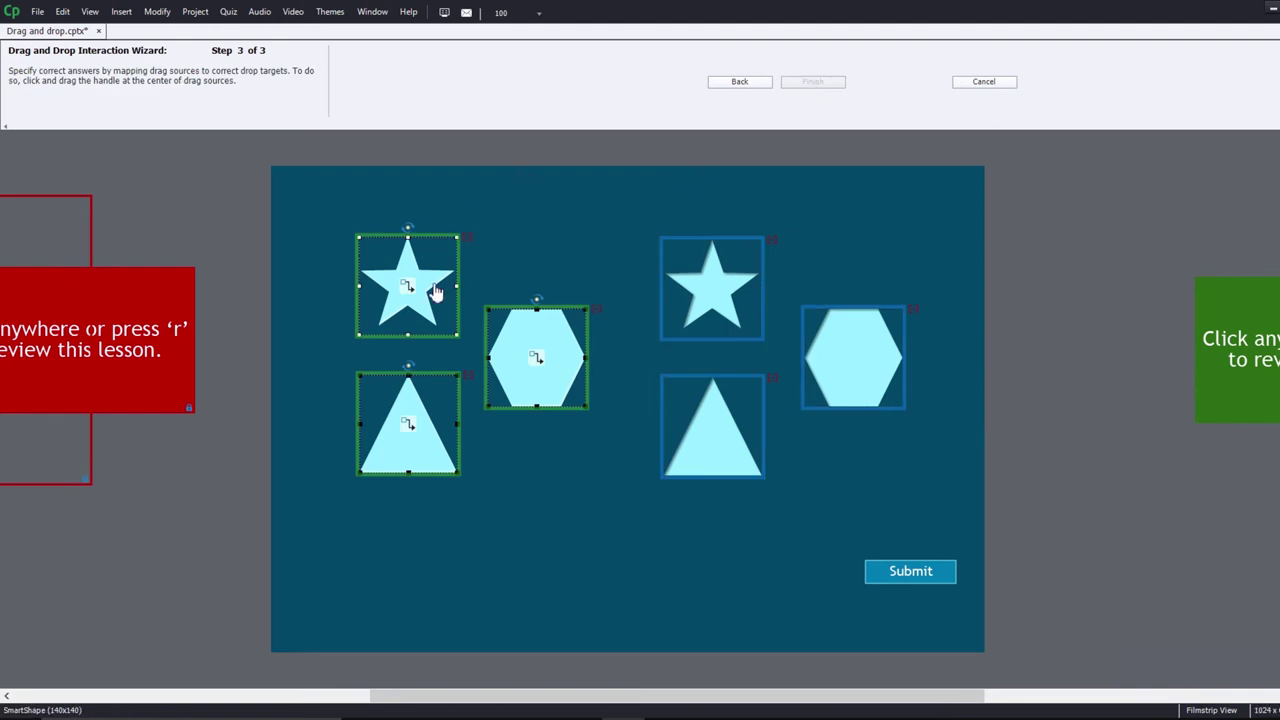
pyautogui.moveTo(406, 290); pyautogui.dragTo(716, 268)
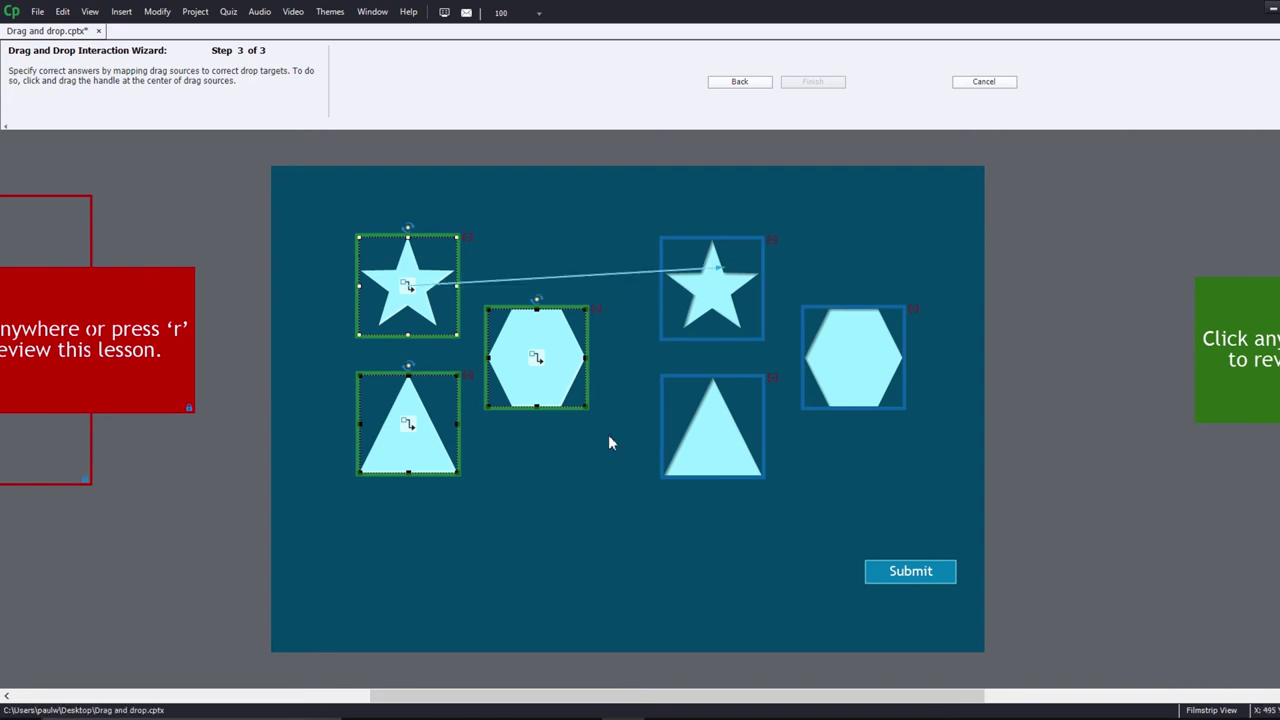
pyautogui.moveTo(536, 358); pyautogui.dragTo(848, 362)
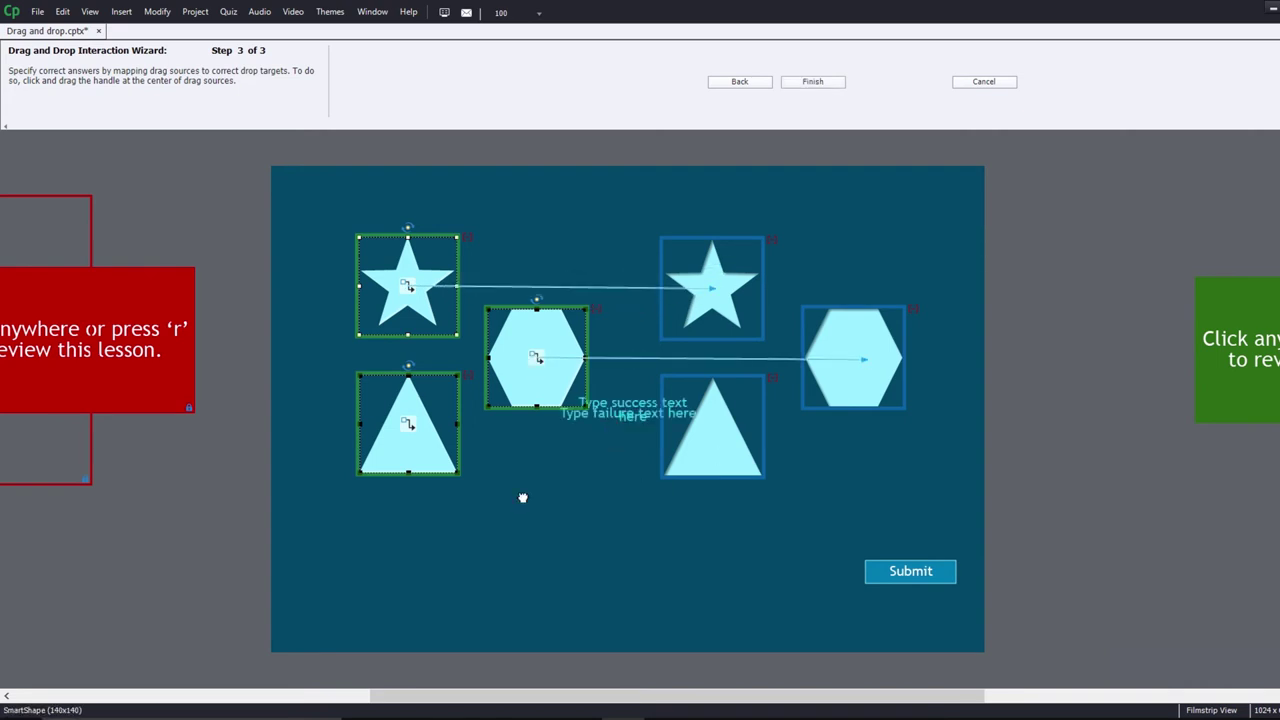
pyautogui.moveTo(407, 424); pyautogui.dragTo(690, 458)
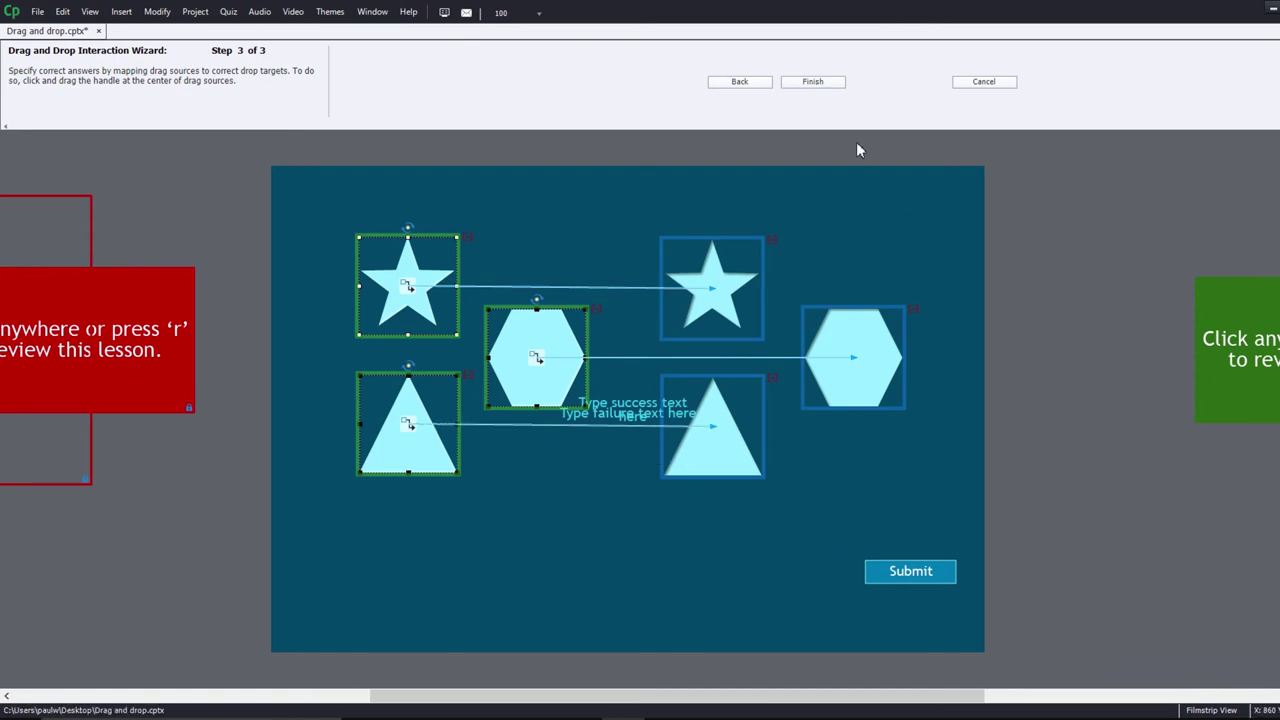
pyautogui.click(838, 81)
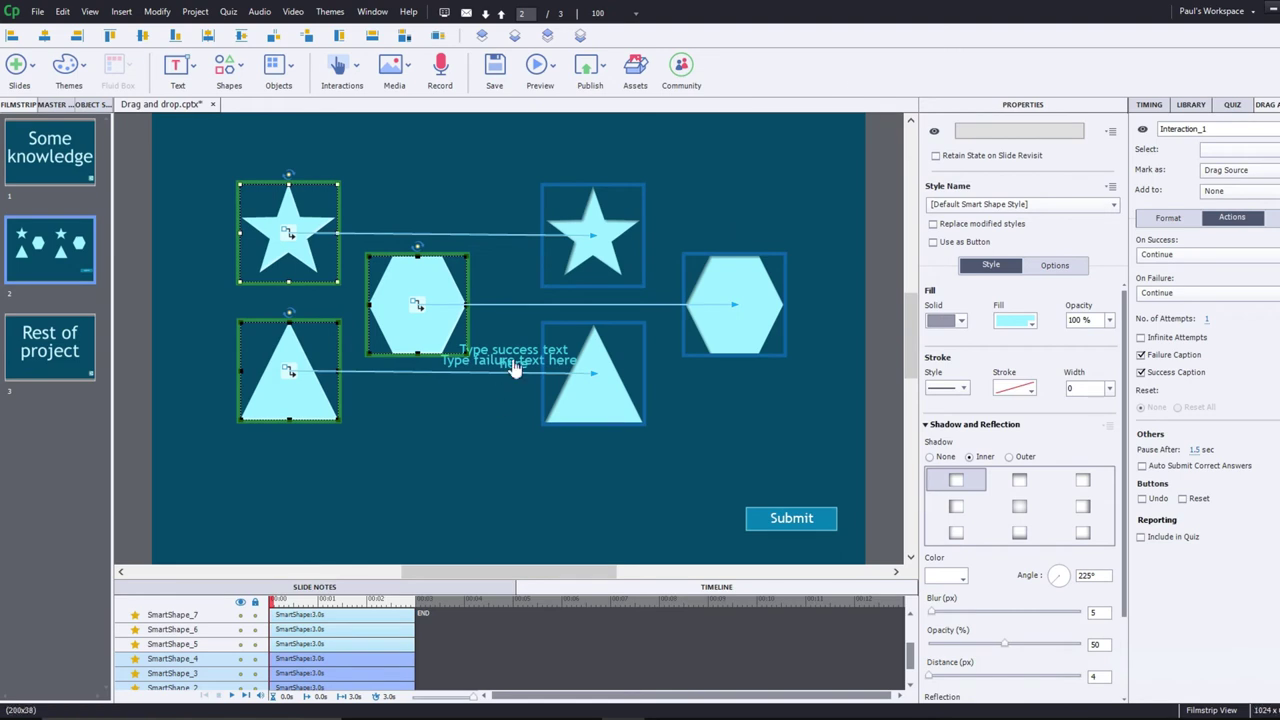
# - Place the success caption below the left triangle and the failure caption below the right, then check their timing
pyautogui.moveTo(508, 376); pyautogui.dragTo(332, 500)
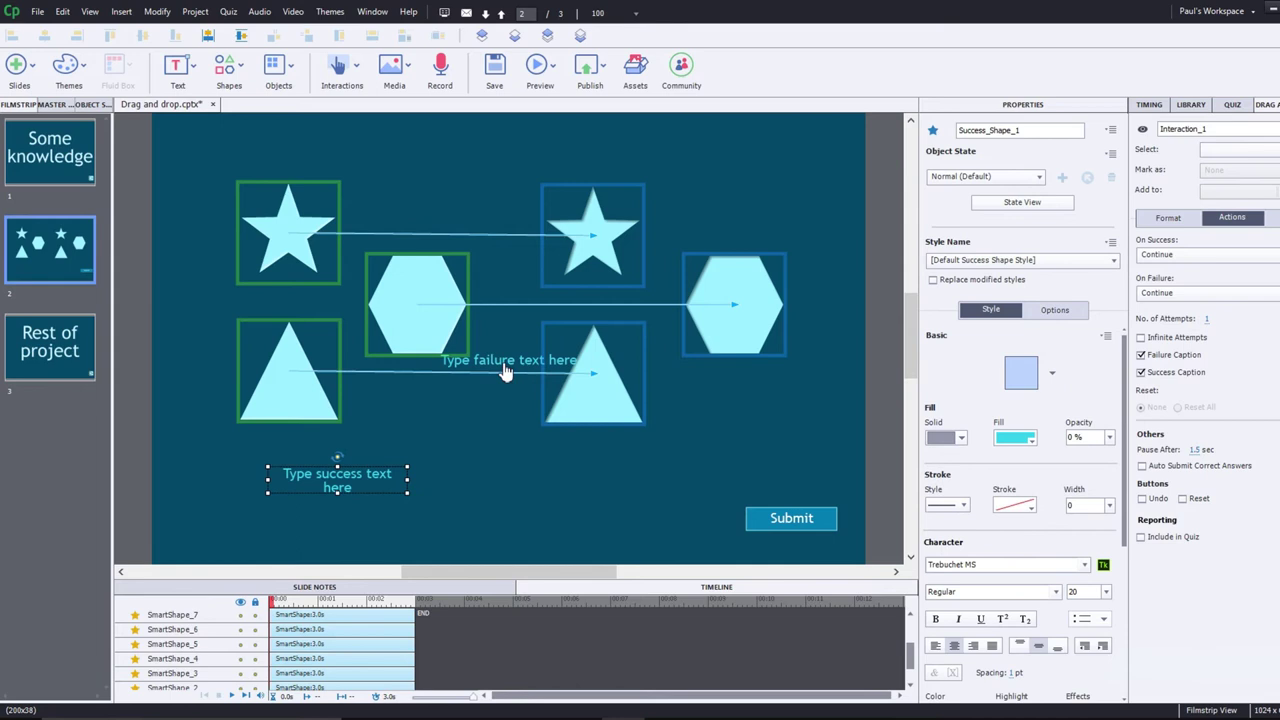
pyautogui.moveTo(510, 362); pyautogui.dragTo(615, 487)
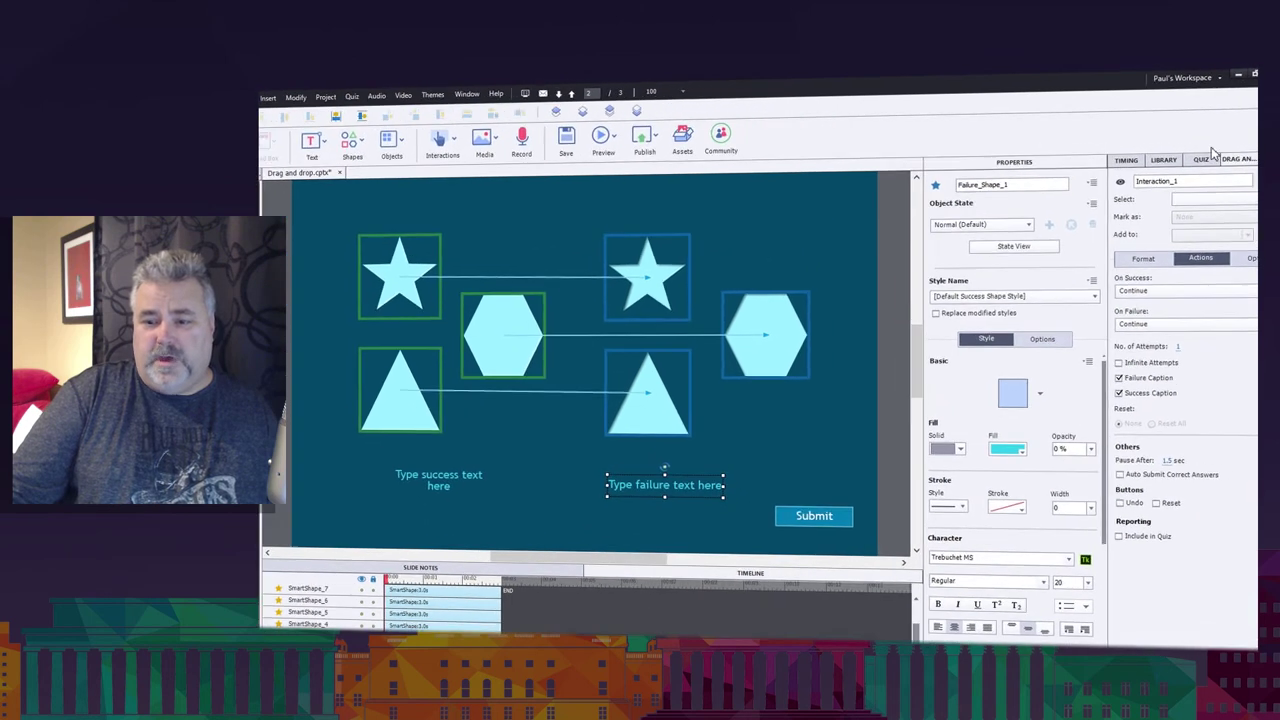
pyautogui.click(1045, 190)
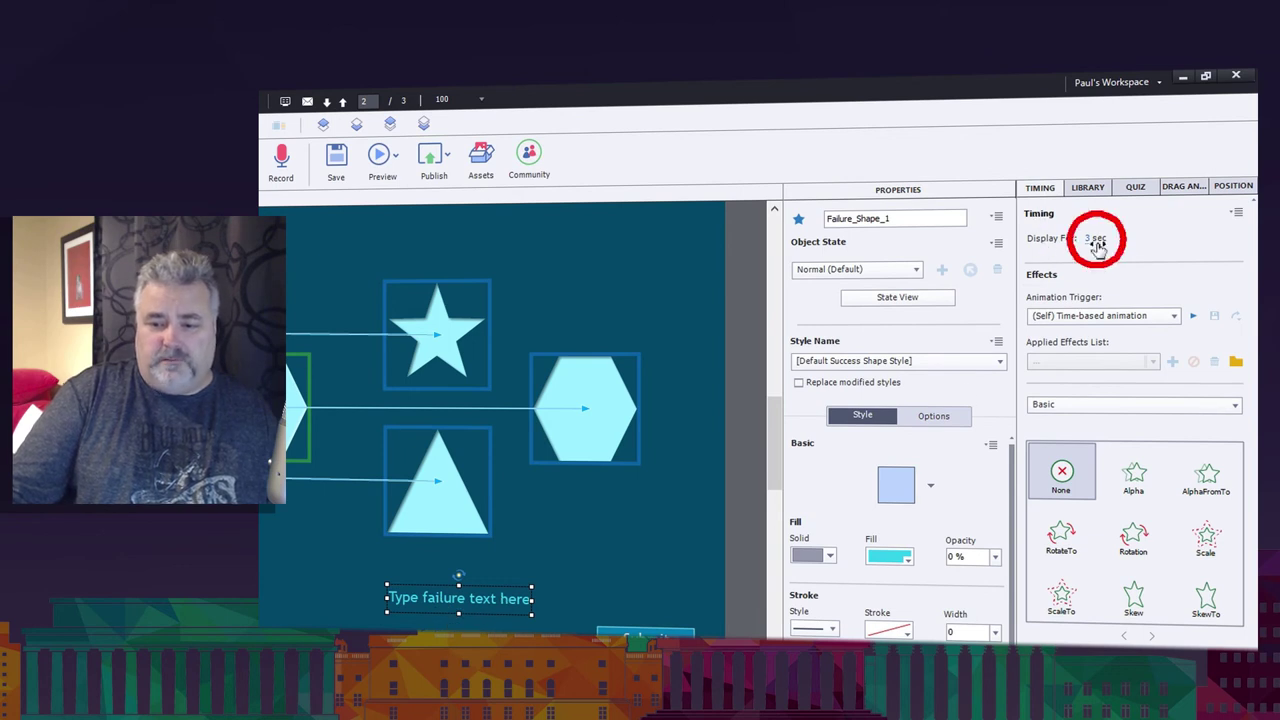
pyautogui.click(293, 627)
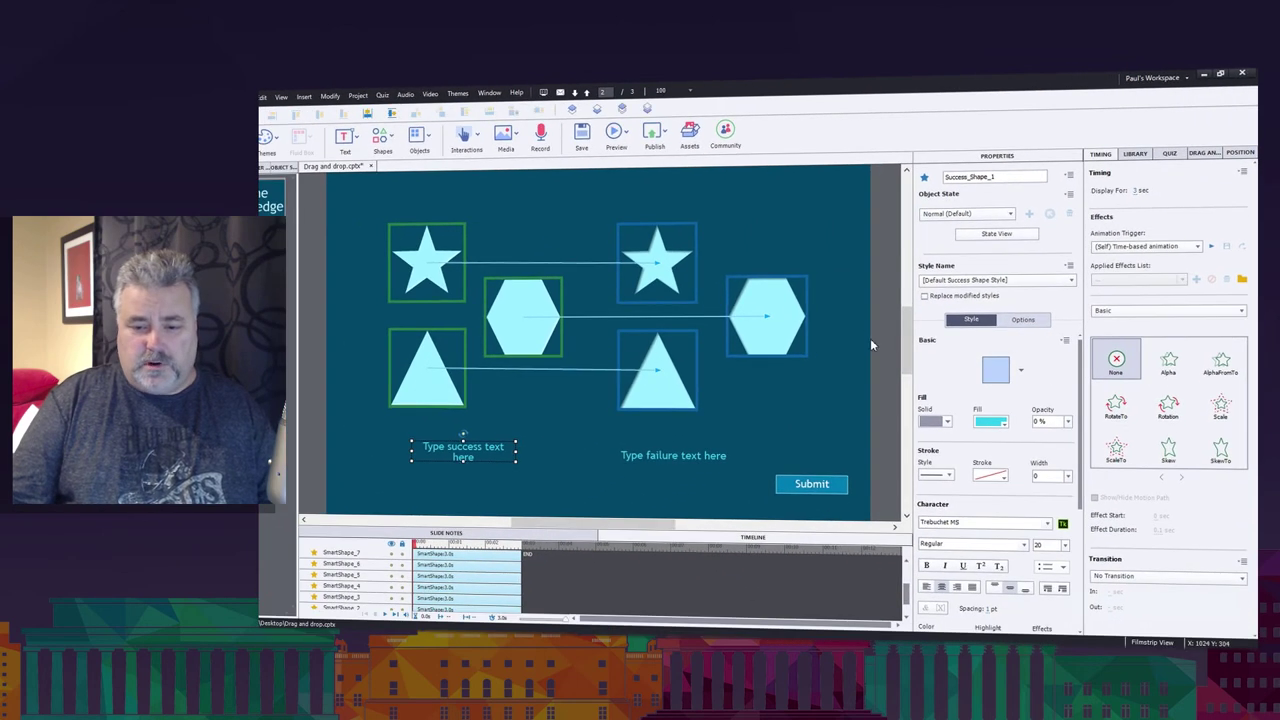
# - Reword the failure caption to 'Incorrect.', move it to the slide top, and turn off the success caption
pyautogui.click(667, 461)
pyautogui.doubleClick(665, 455)
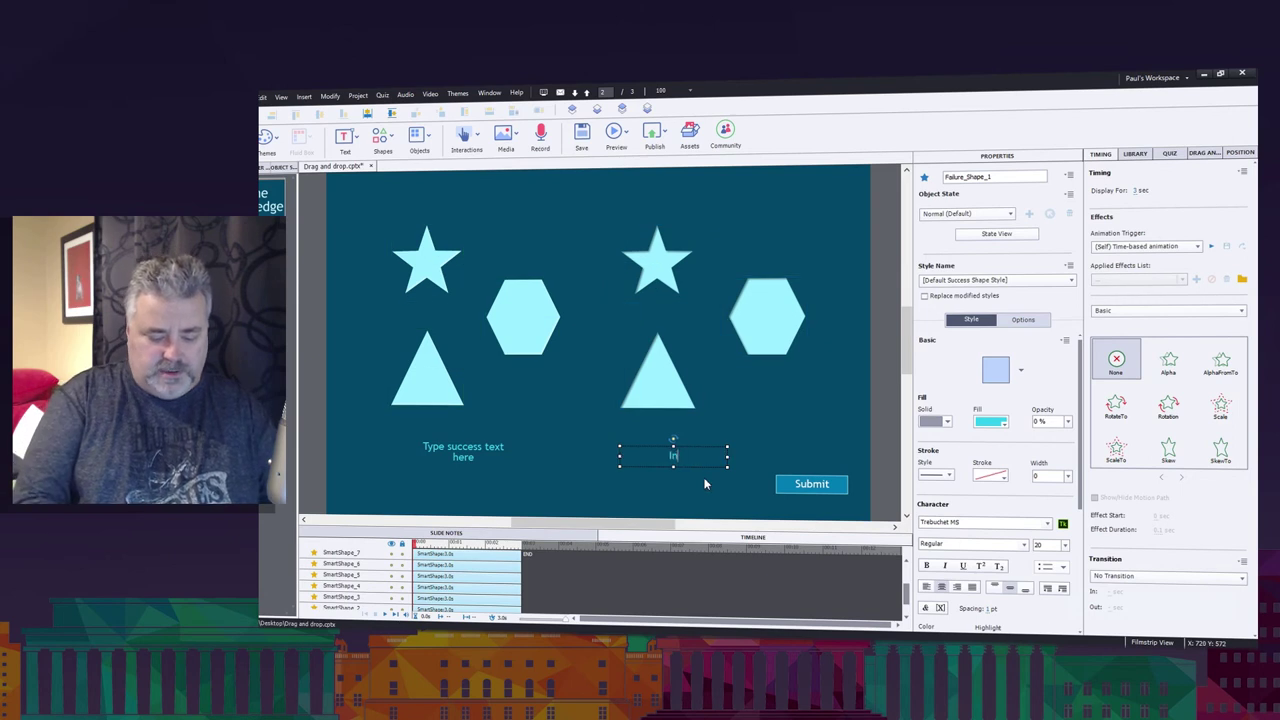
pyautogui.write('correct.')
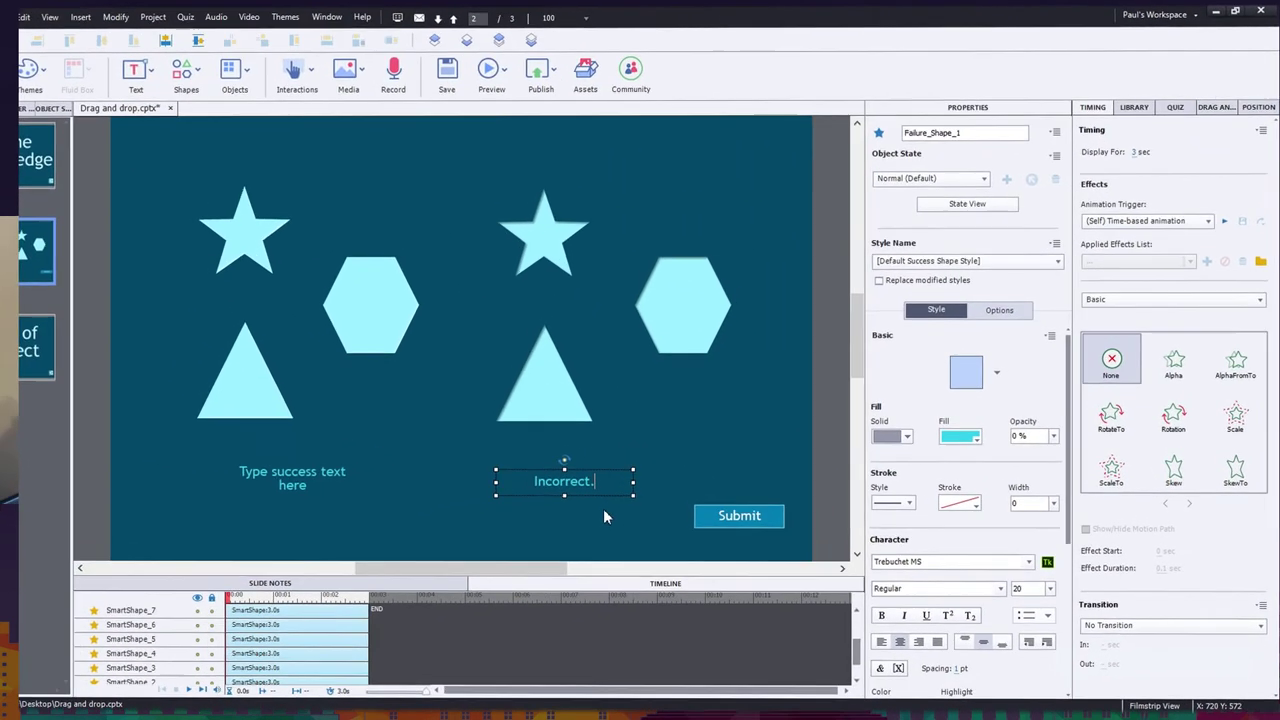
pyautogui.click(709, 439)
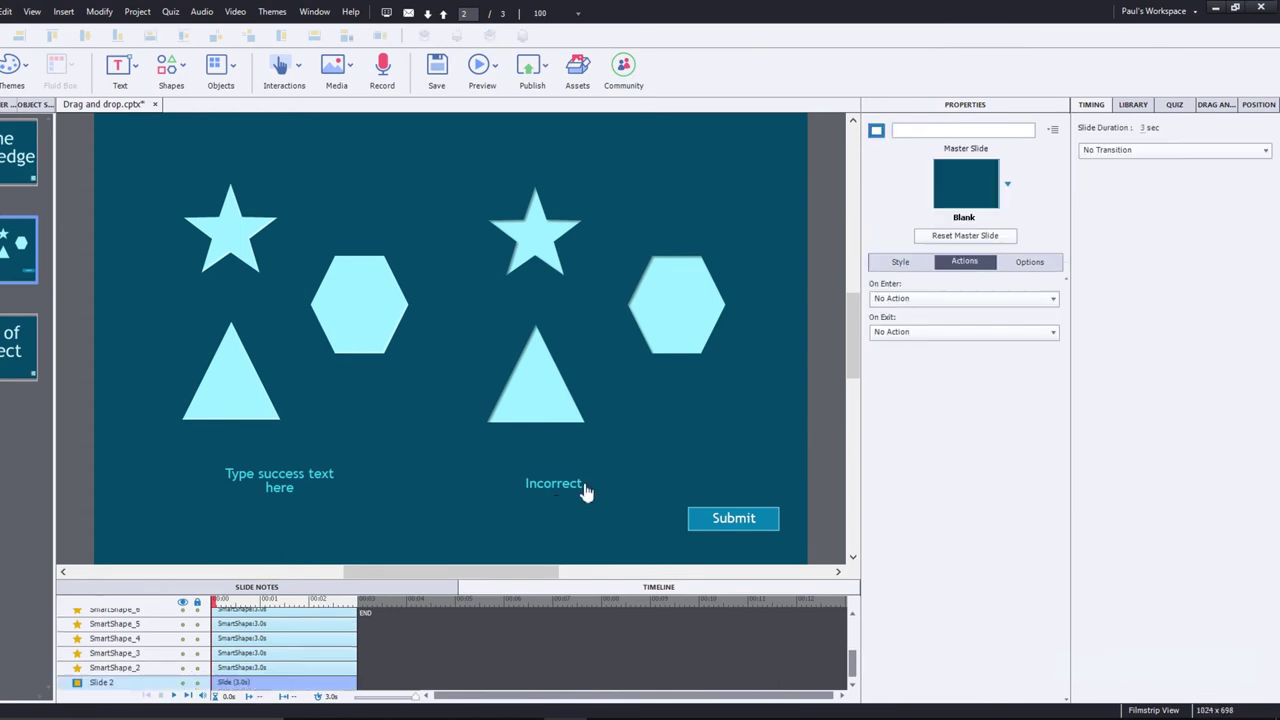
pyautogui.moveTo(586, 490); pyautogui.dragTo(478, 150)
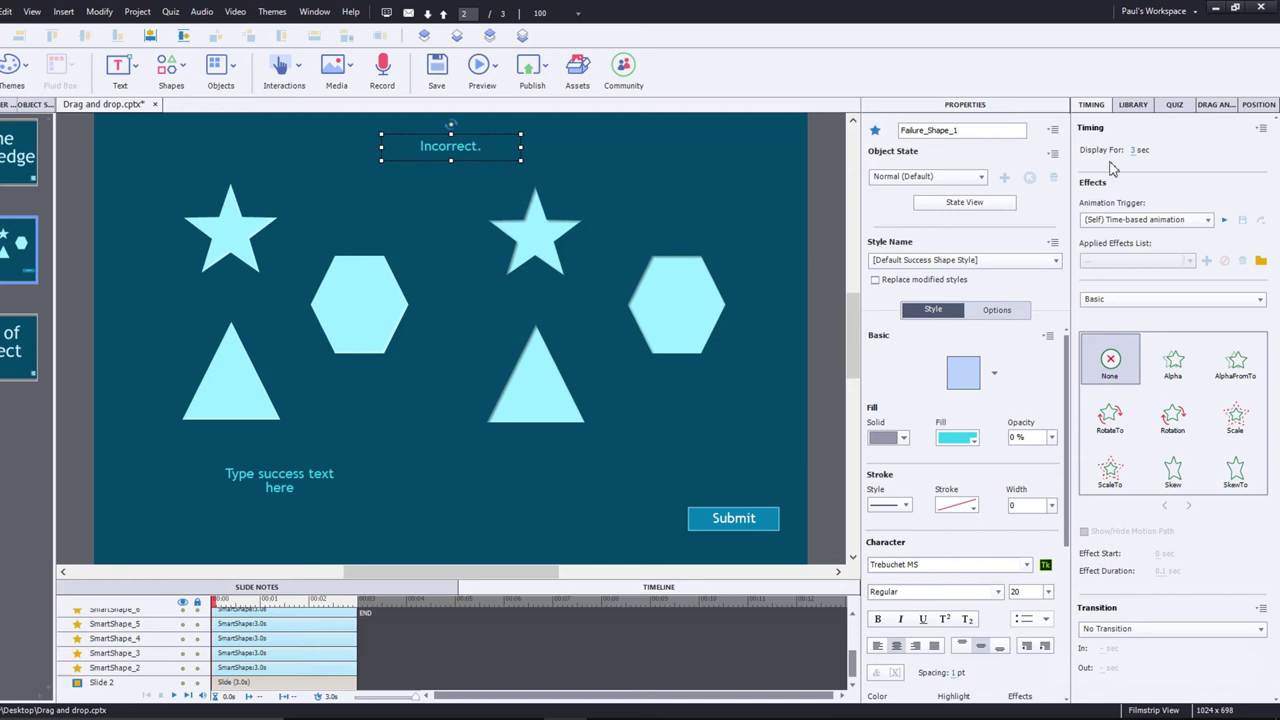
pyautogui.click(1213, 105)
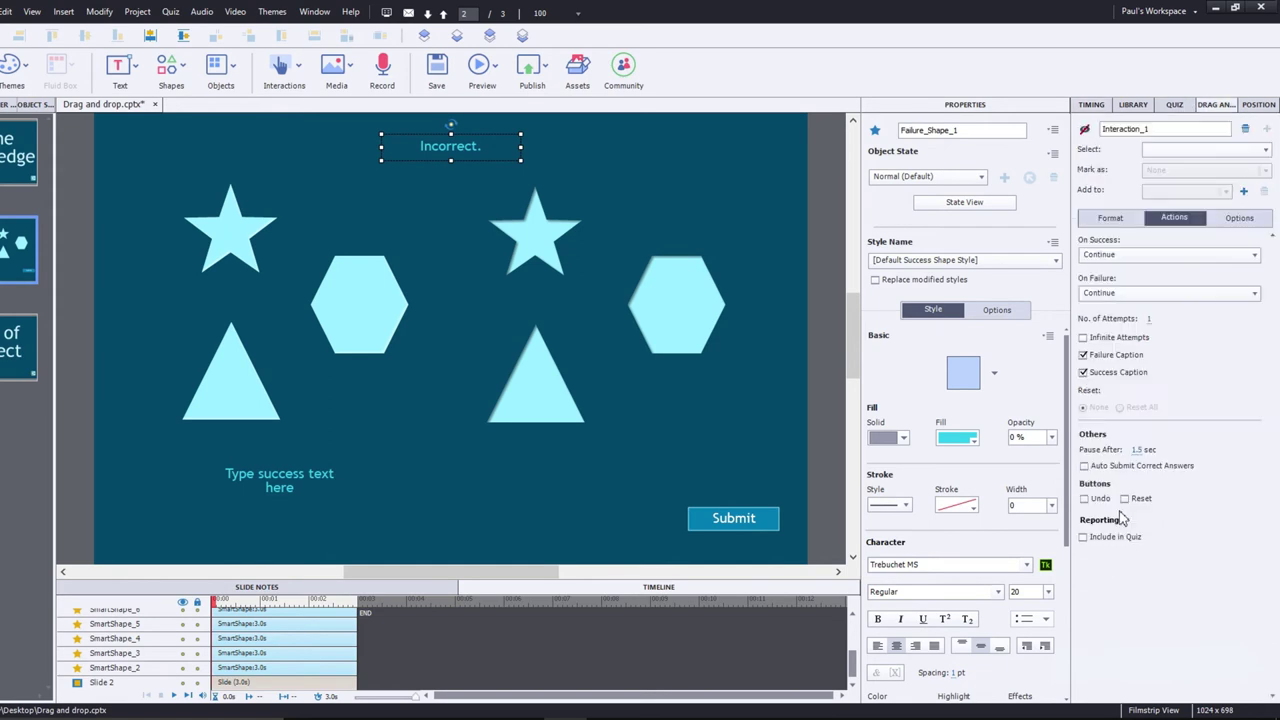
pyautogui.click(1083, 373)
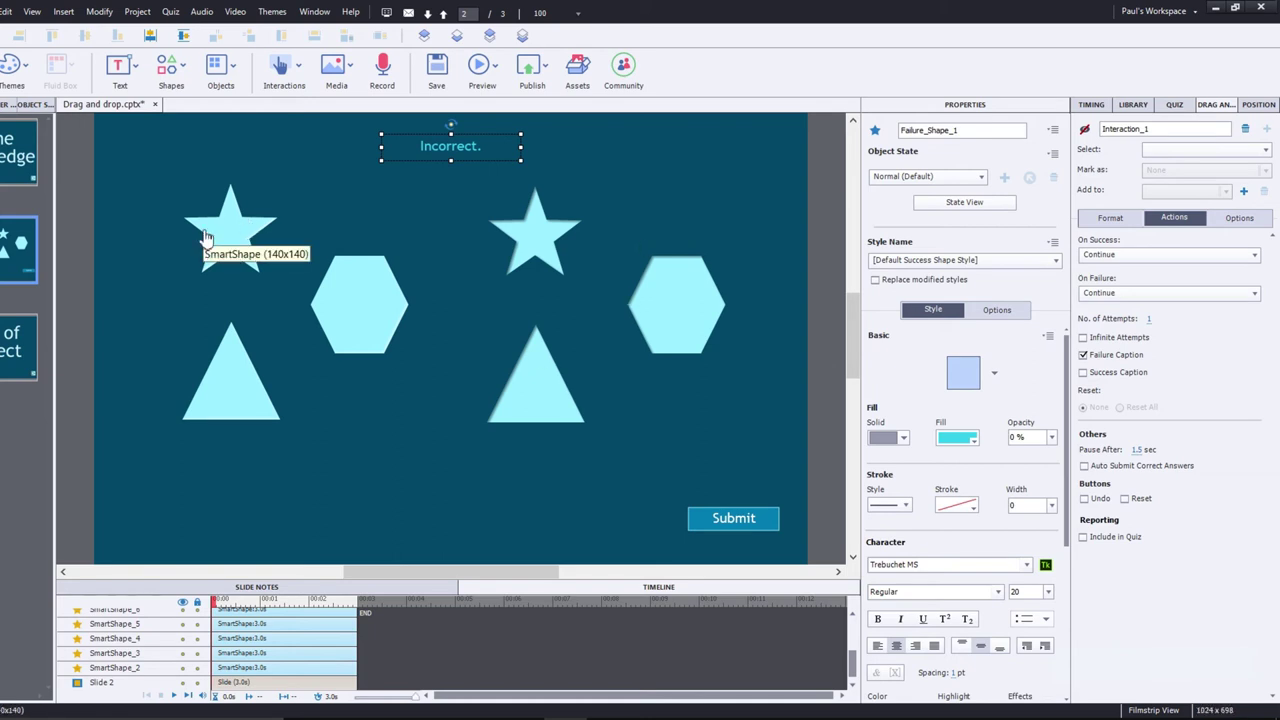
# - Give the left star, triangle and hexagon drag sources the Zoom In effect
pyautogui.moveTo(139, 192); pyautogui.dragTo(380, 385)
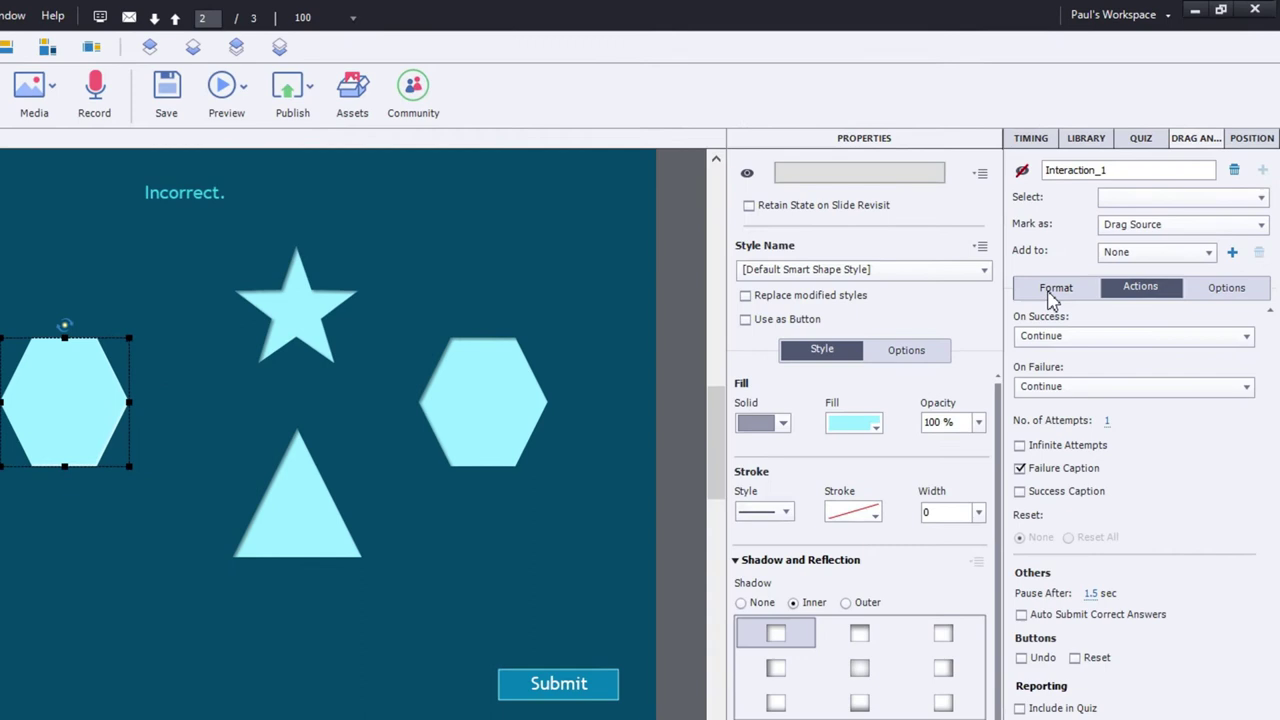
pyautogui.click(1052, 290)
pyautogui.click(1178, 325)
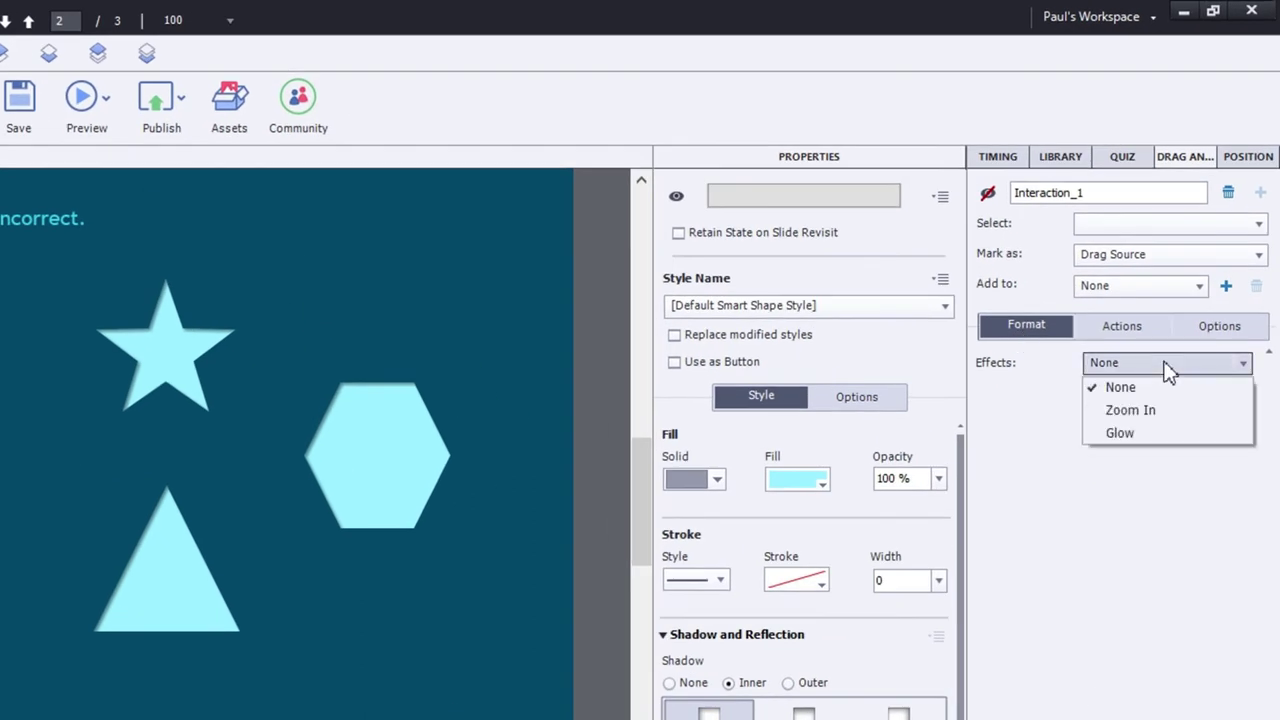
pyautogui.click(1152, 412)
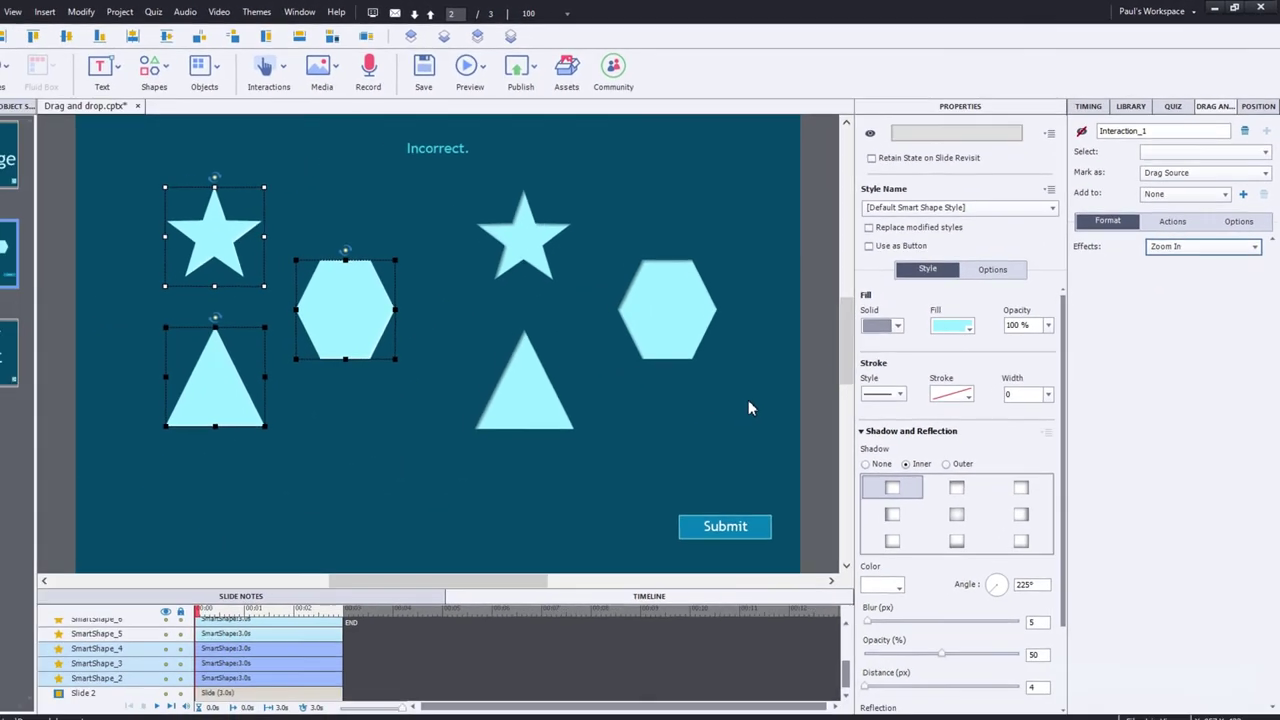
# - Make the right-hand drop targets snap dropped pieces to their bottom-right anchor
pyautogui.moveTo(758, 403); pyautogui.dragTo(532, 224)
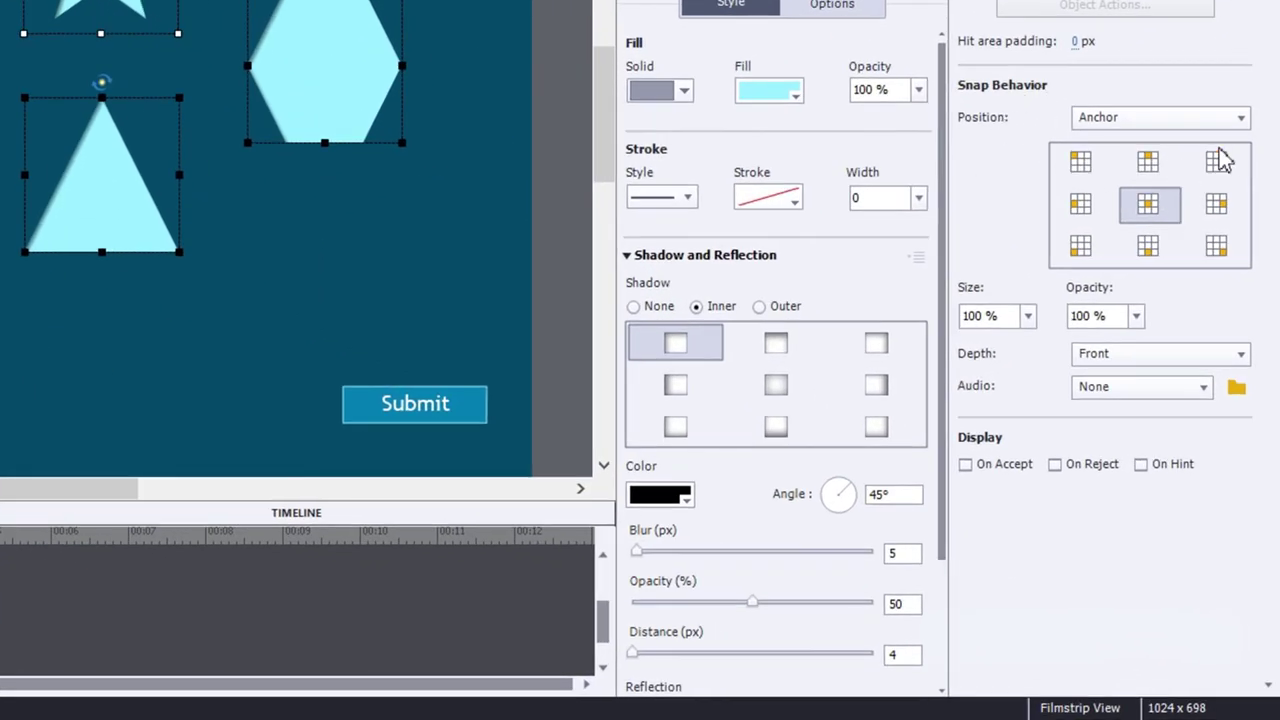
pyautogui.click(1217, 247)
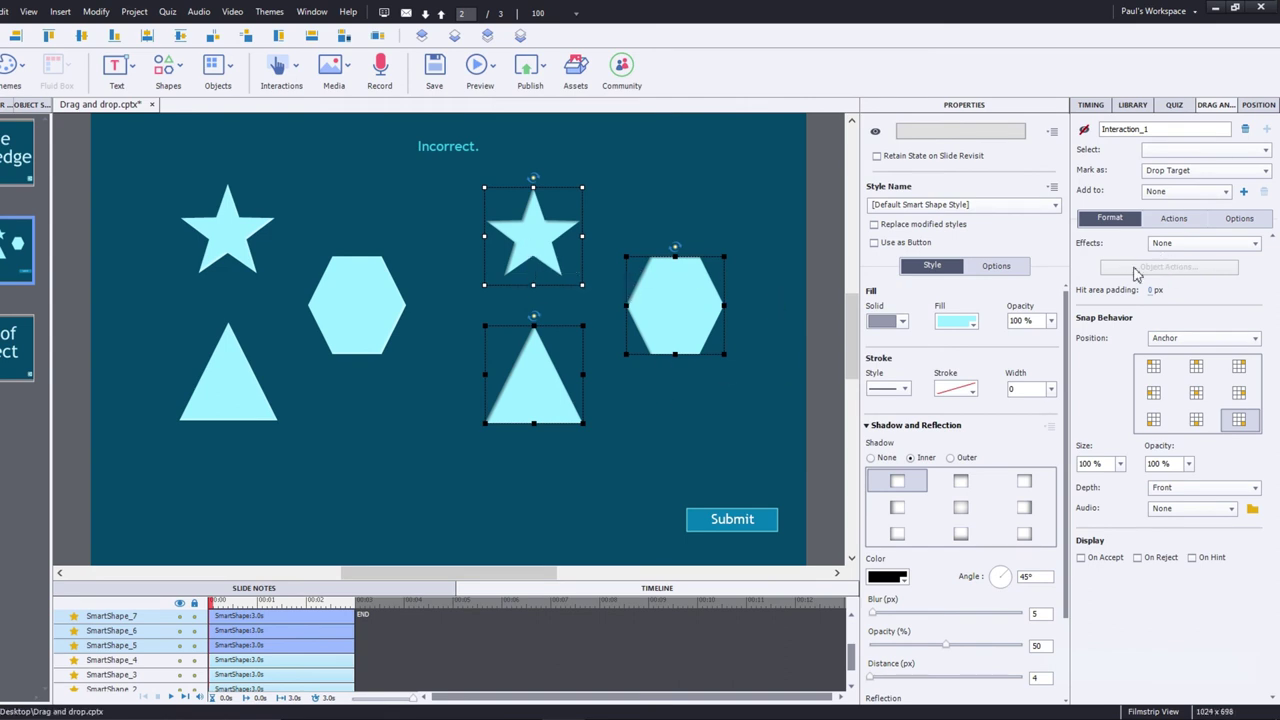
pyautogui.click(1185, 245)
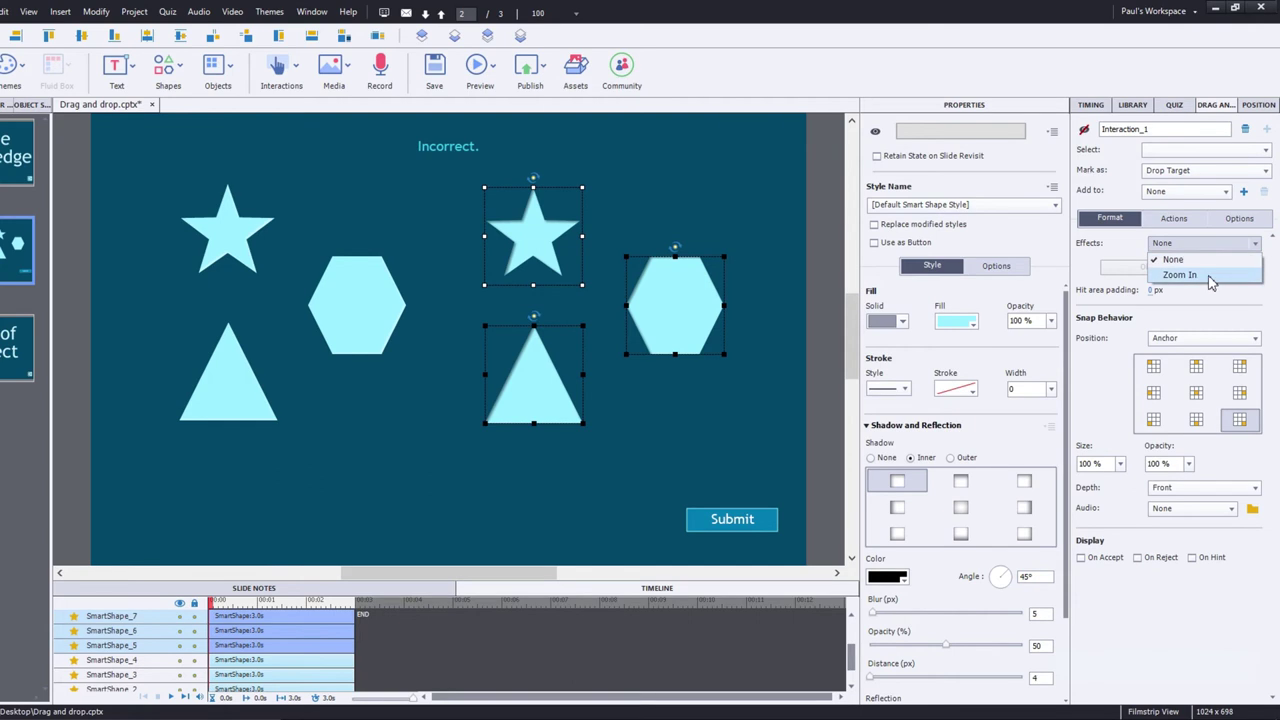
pyautogui.click(798, 297)
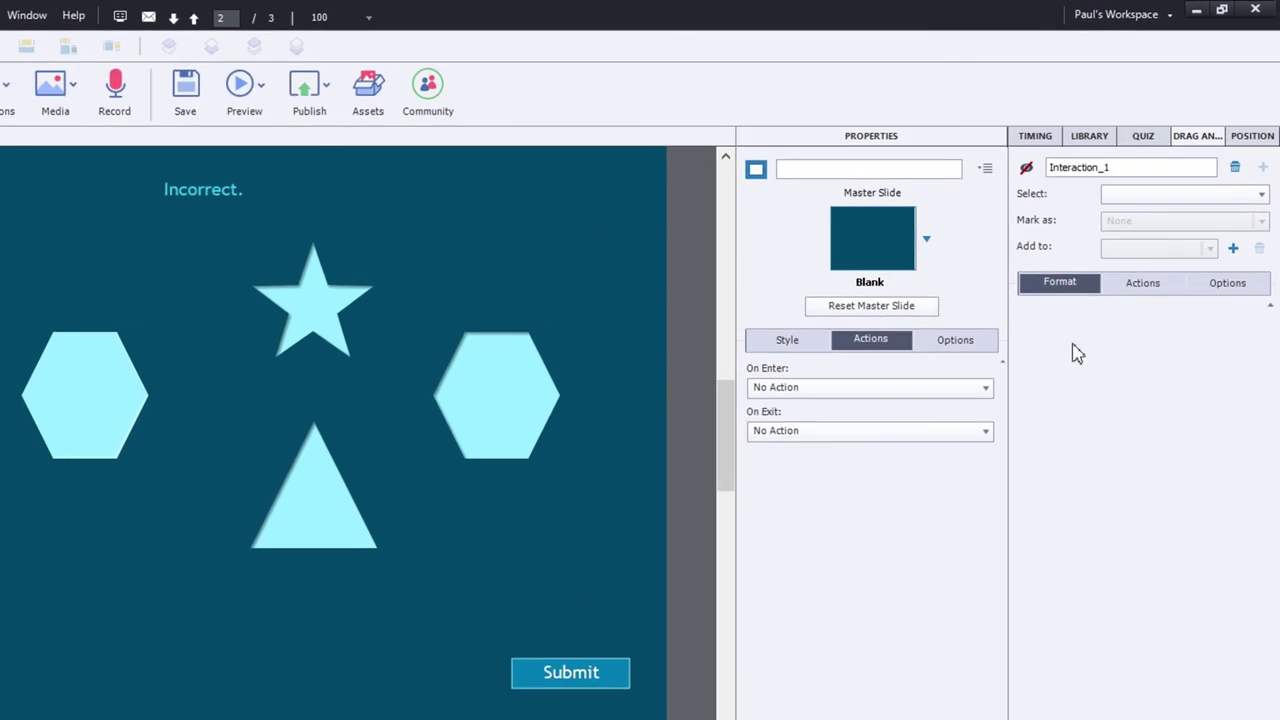
# - Allow 3 attempts and Reset All pieces after each wrong attempt
pyautogui.click(1150, 283)
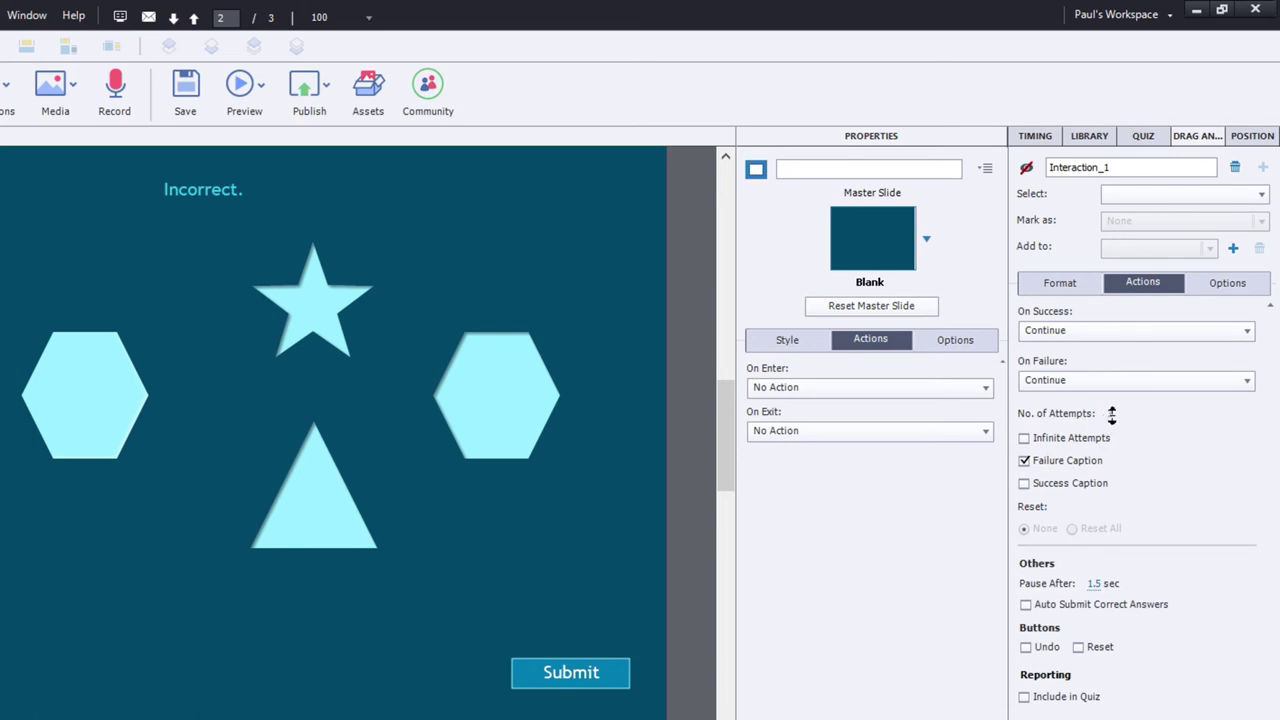
pyautogui.moveTo(1112, 416); pyautogui.dragTo(1112, 412)
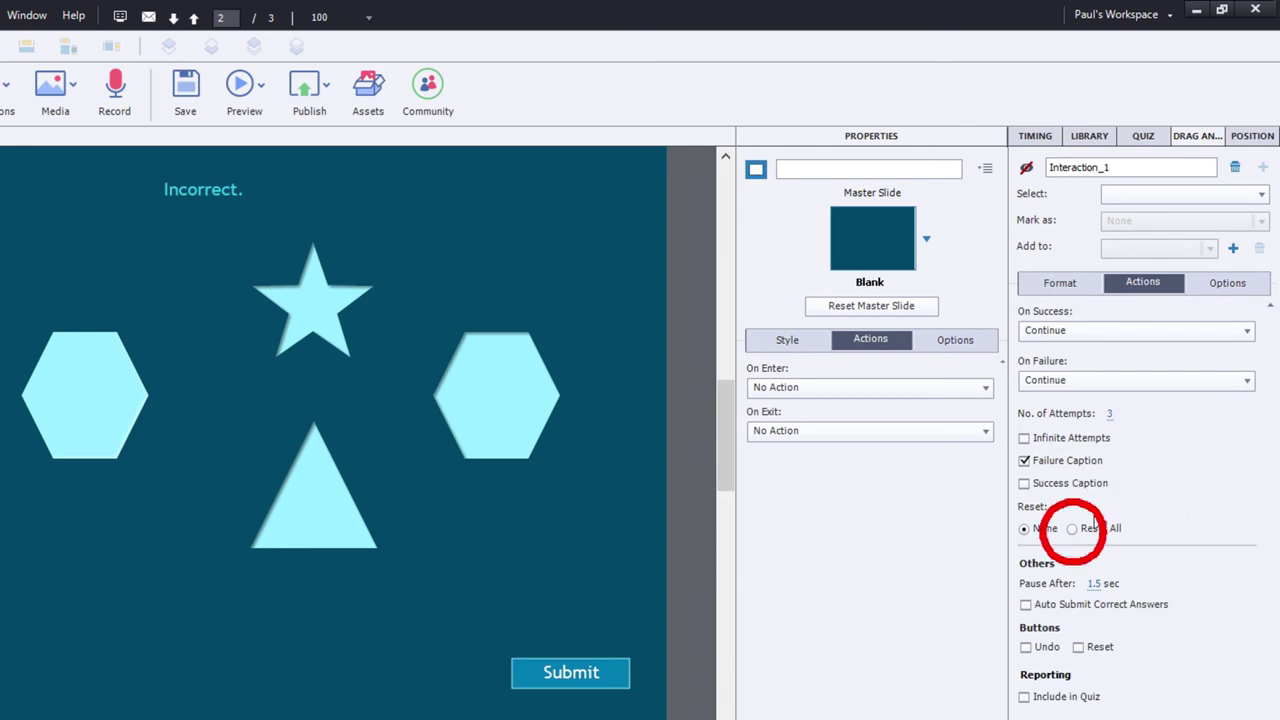
pyautogui.click(1086, 530)
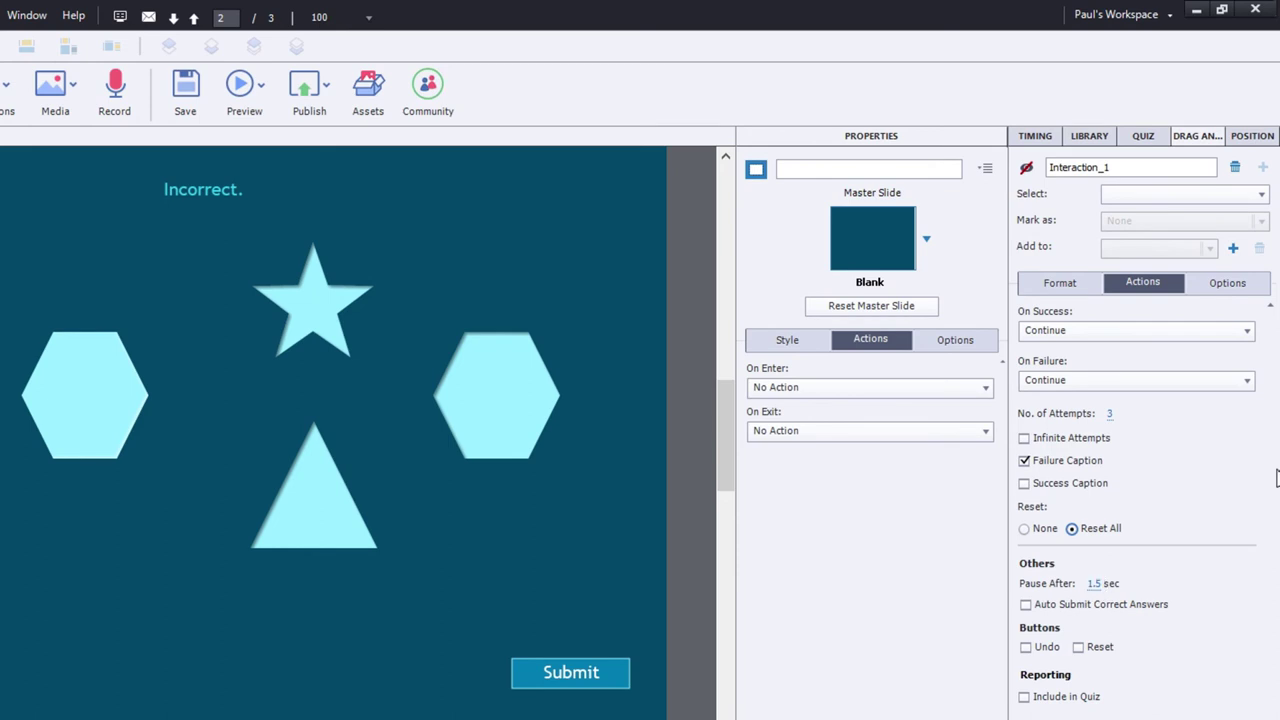
pyautogui.click(1228, 283)
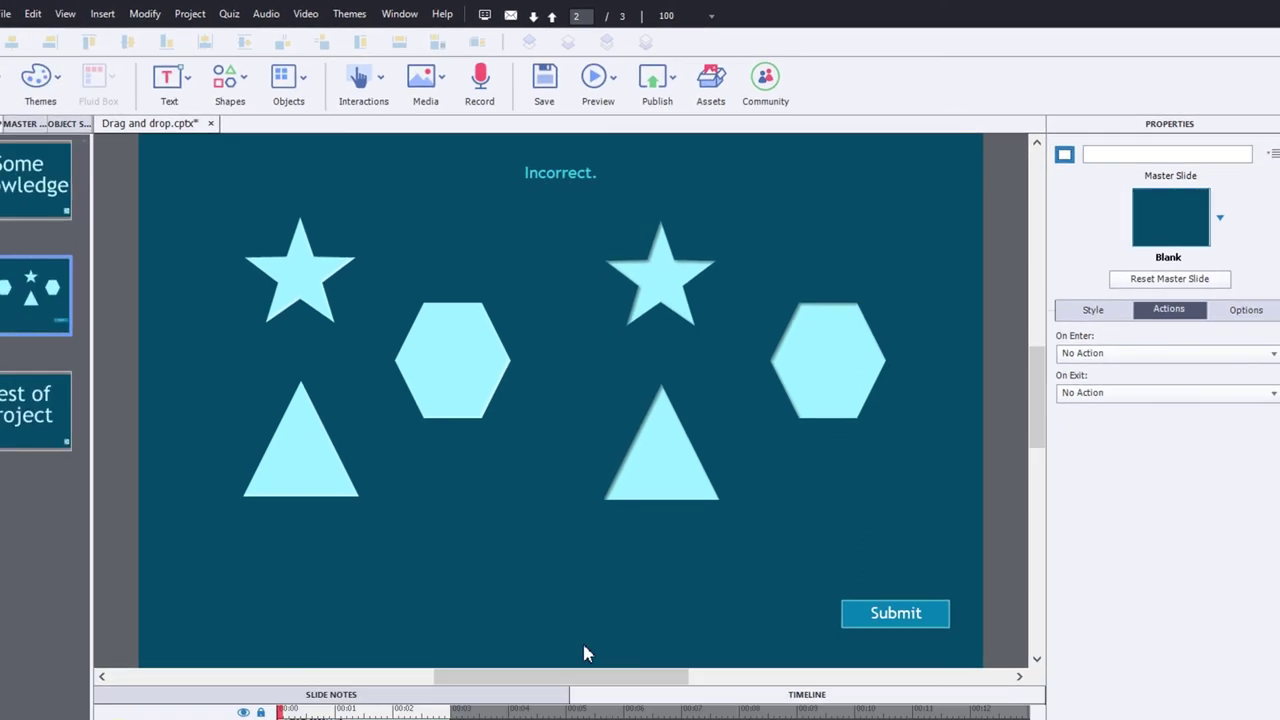
# - Move the green message box toward the slide's left edge
pyautogui.moveTo(629, 648); pyautogui.dragTo(826, 656)
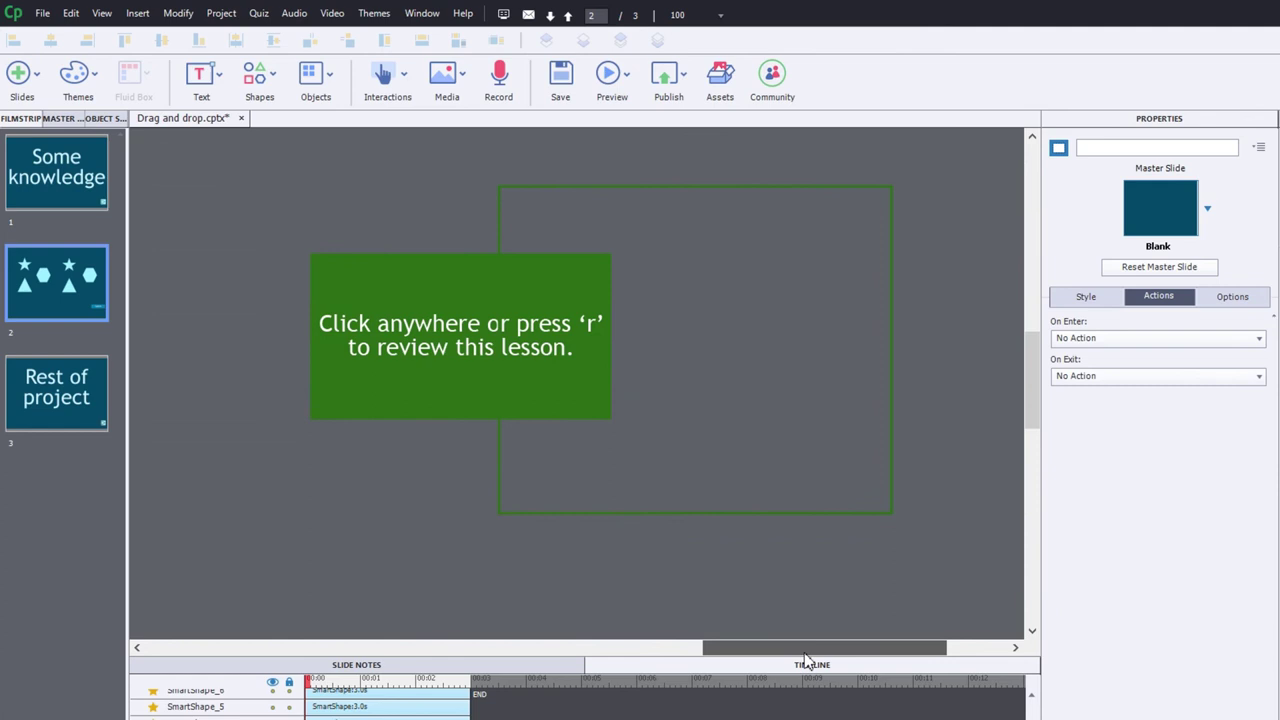
pyautogui.click(524, 310)
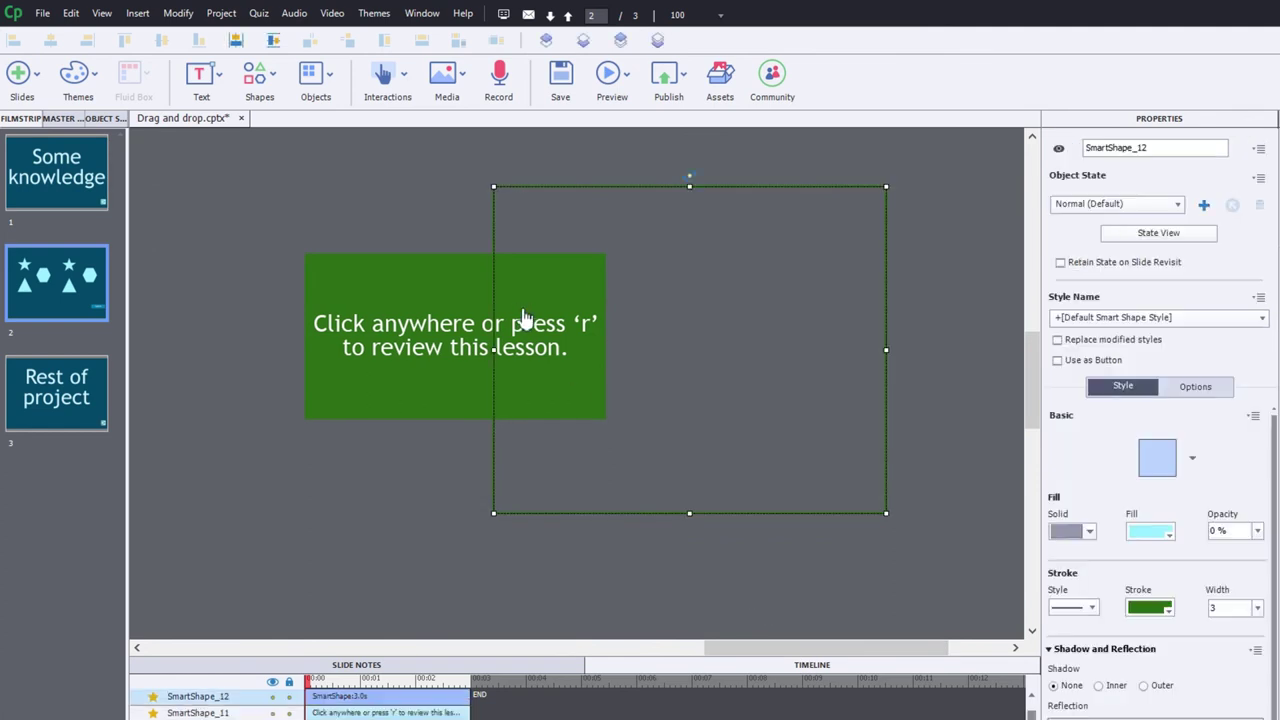
pyautogui.click(404, 338)
pyautogui.moveTo(430, 360); pyautogui.dragTo(285, 352)
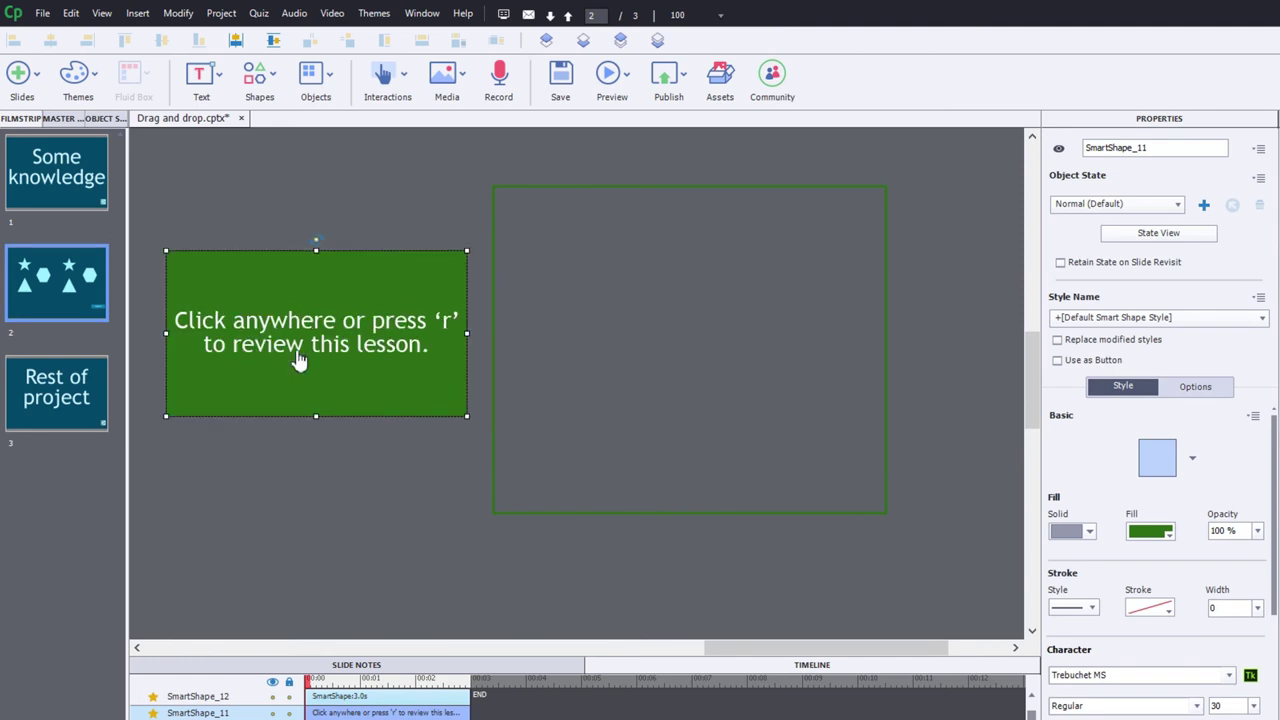
# - Edit the message to read "Correct. Click anywhere or press 'y' to continue."
pyautogui.click(175, 318)
pyautogui.write('Correct.')
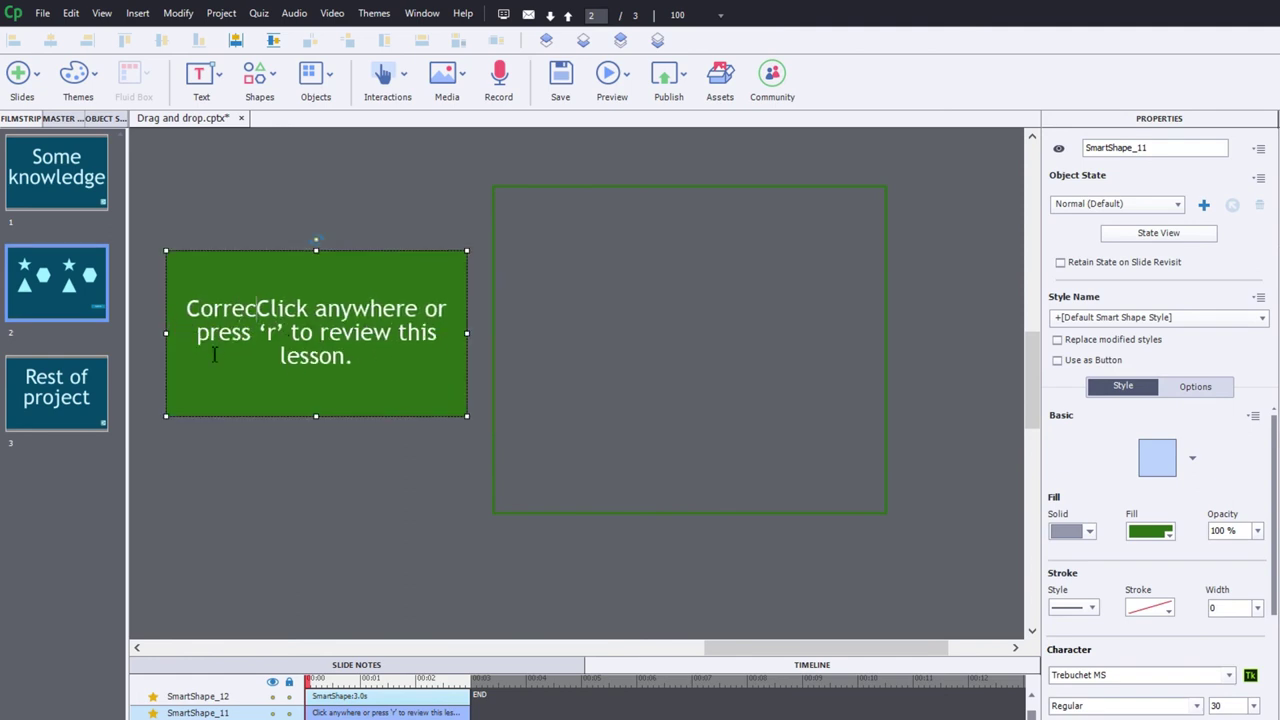
pyautogui.doubleClick(270, 333)
pyautogui.write('y')
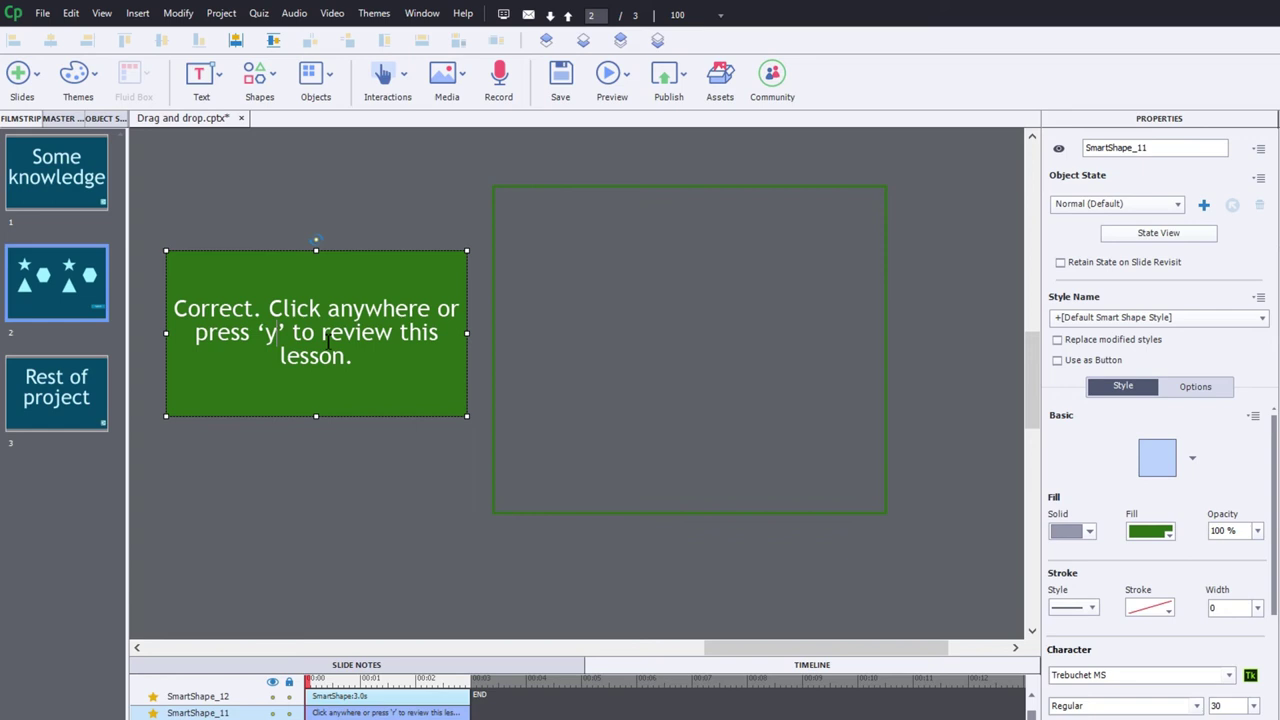
pyautogui.moveTo(340, 339); pyautogui.dragTo(371, 362)
pyautogui.write('continue.')
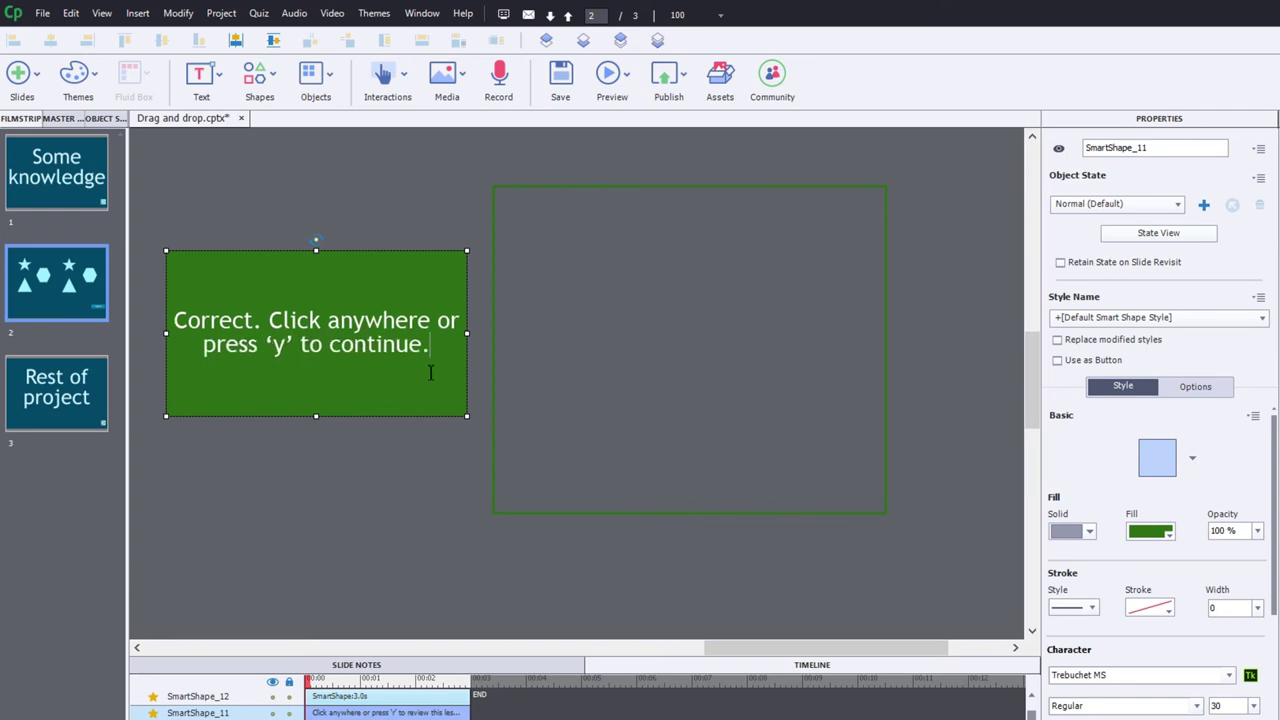
pyautogui.click(658, 325)
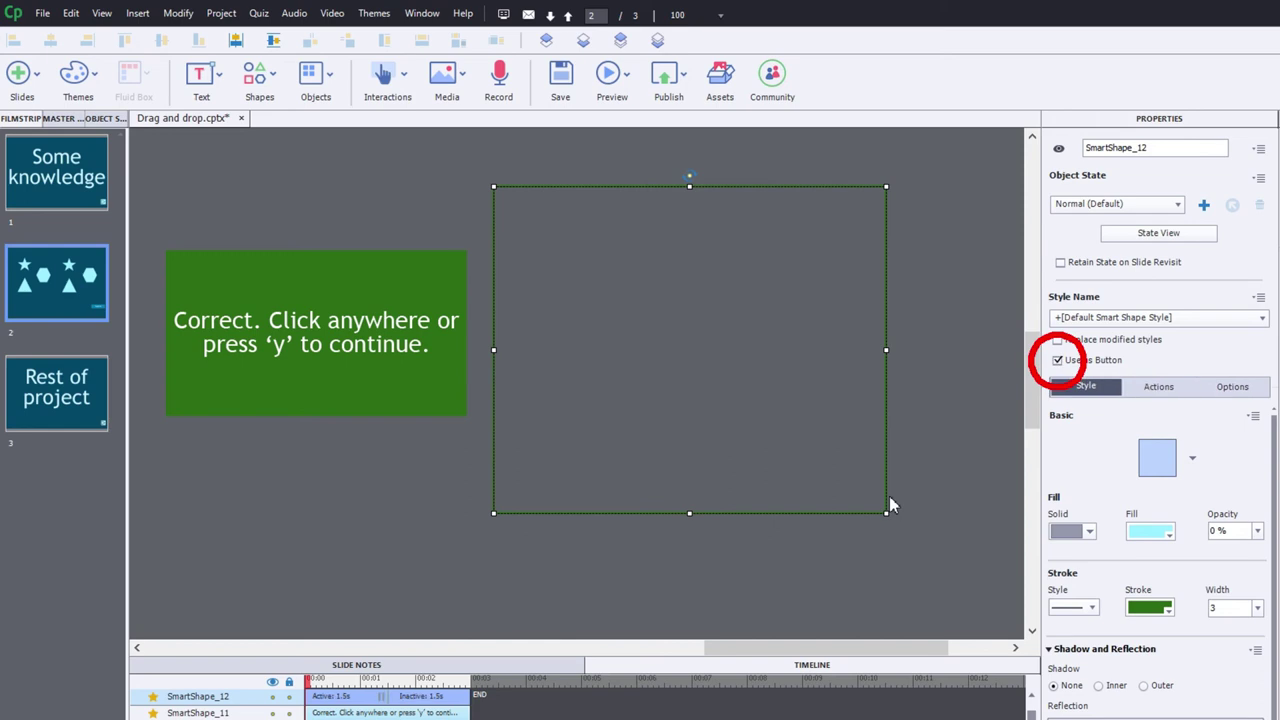
# - Give the rectangle button a hand cursor and disable its click sound
pyautogui.click(1160, 387)
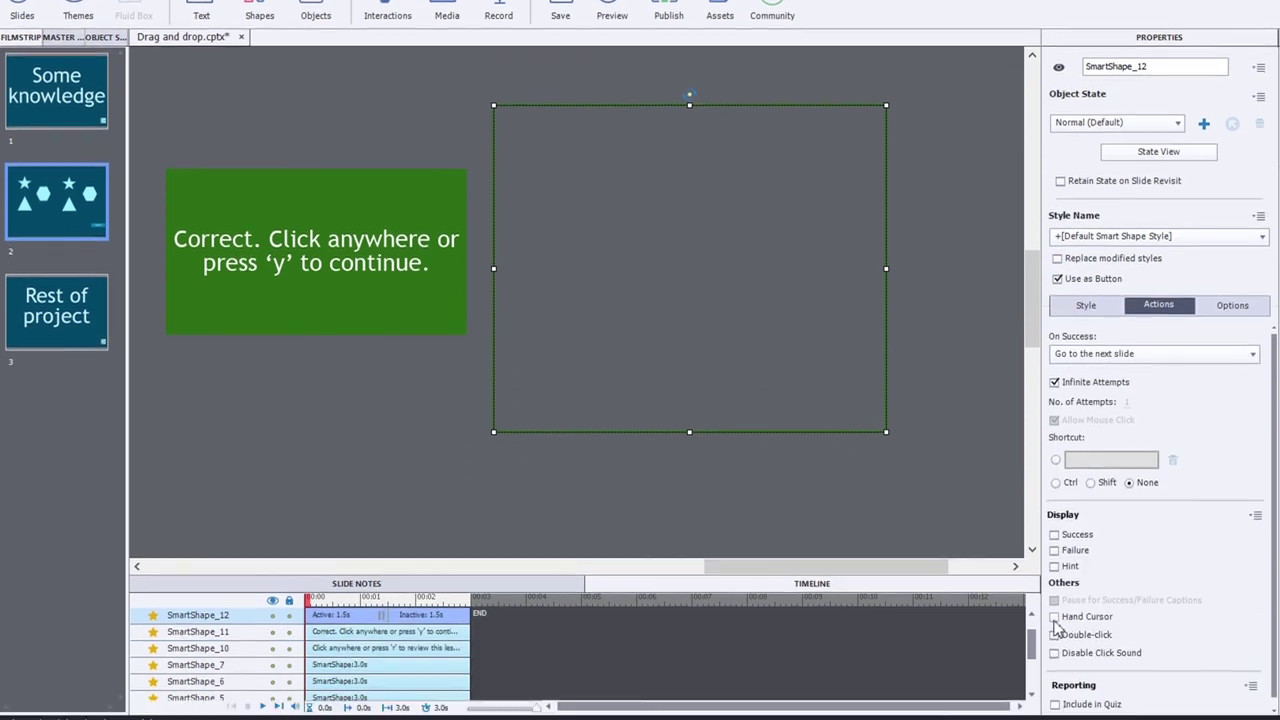
pyautogui.click(1054, 601)
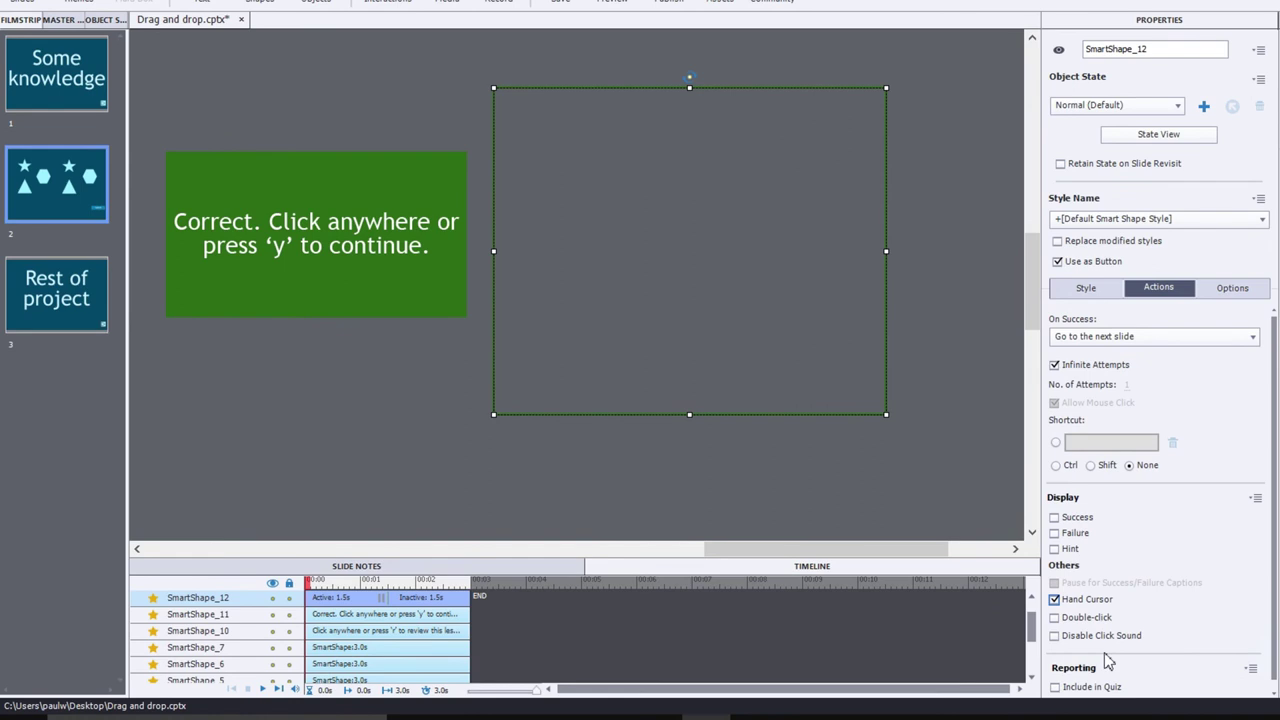
pyautogui.click(1056, 637)
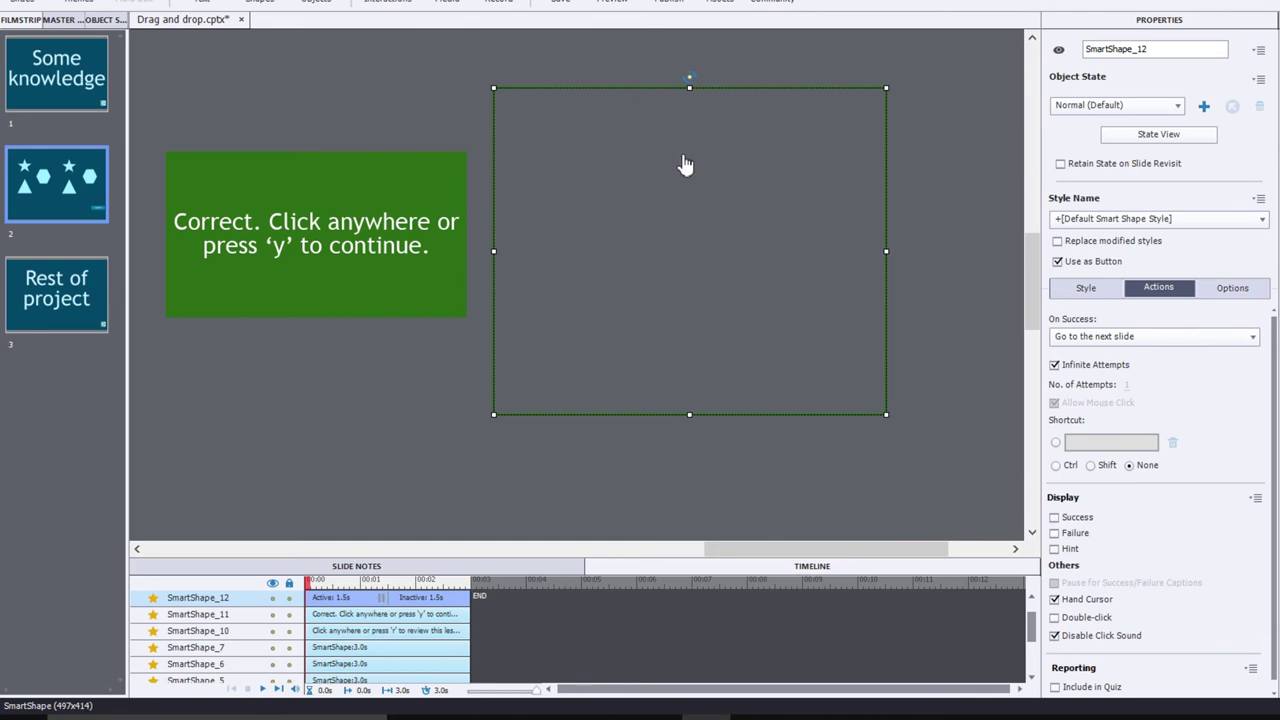
# - Delete the rectangle button's RollOver state
pyautogui.click(1128, 106)
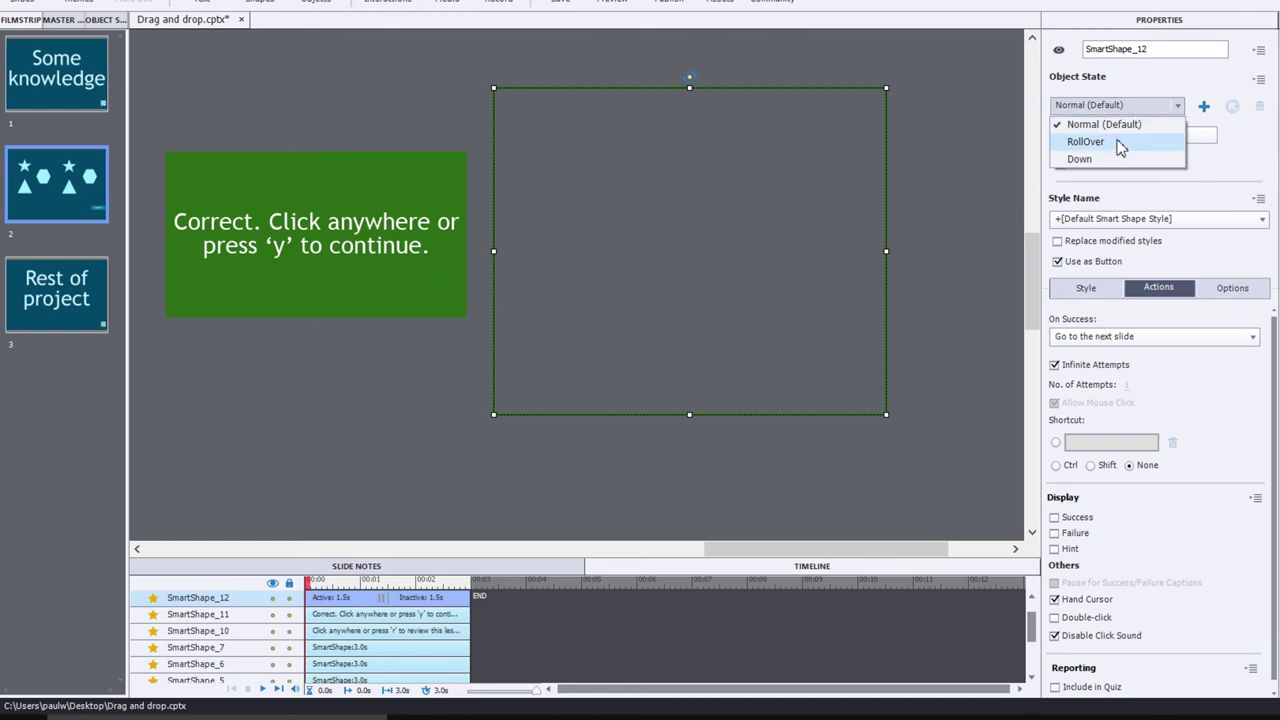
pyautogui.click(1118, 142)
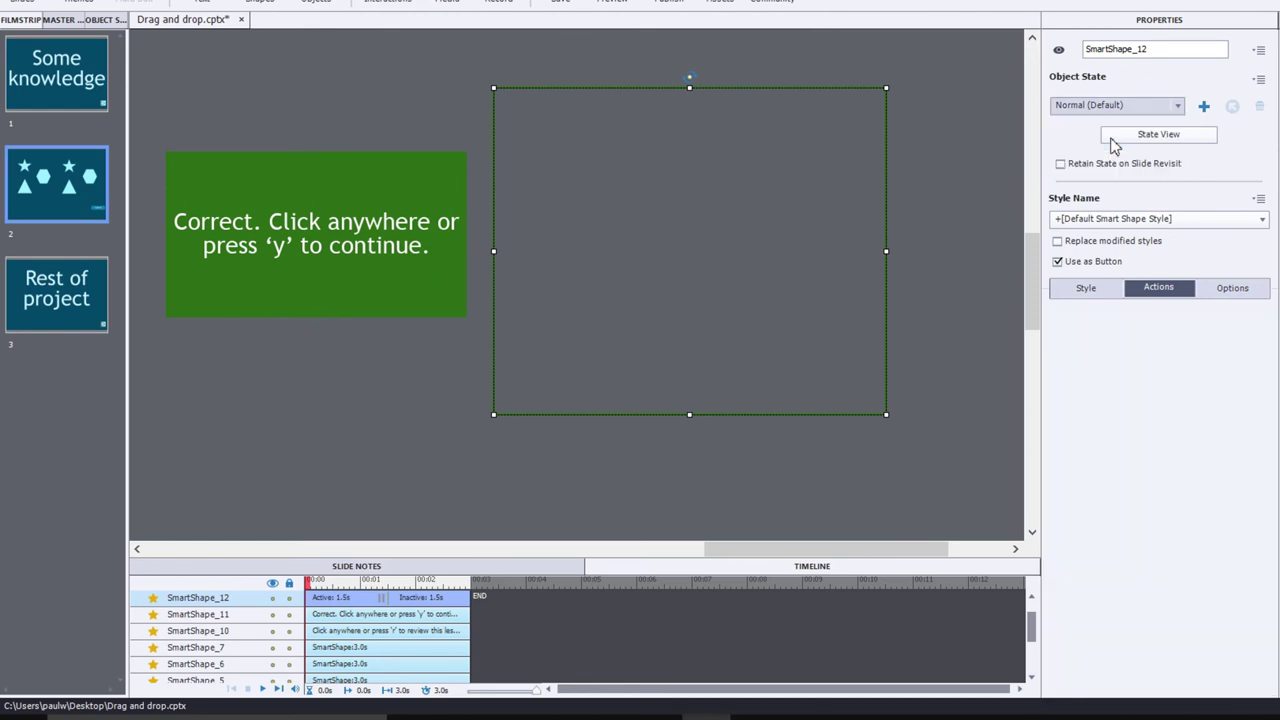
pyautogui.click(1259, 106)
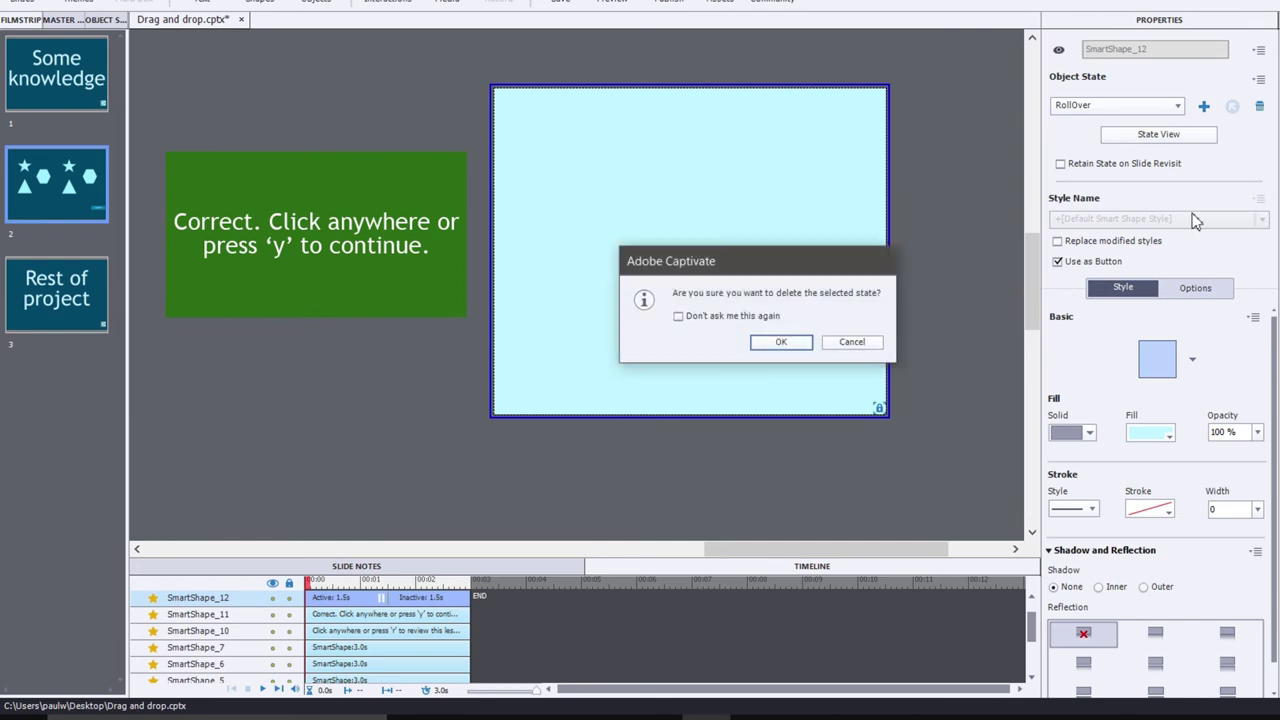
pyautogui.click(776, 344)
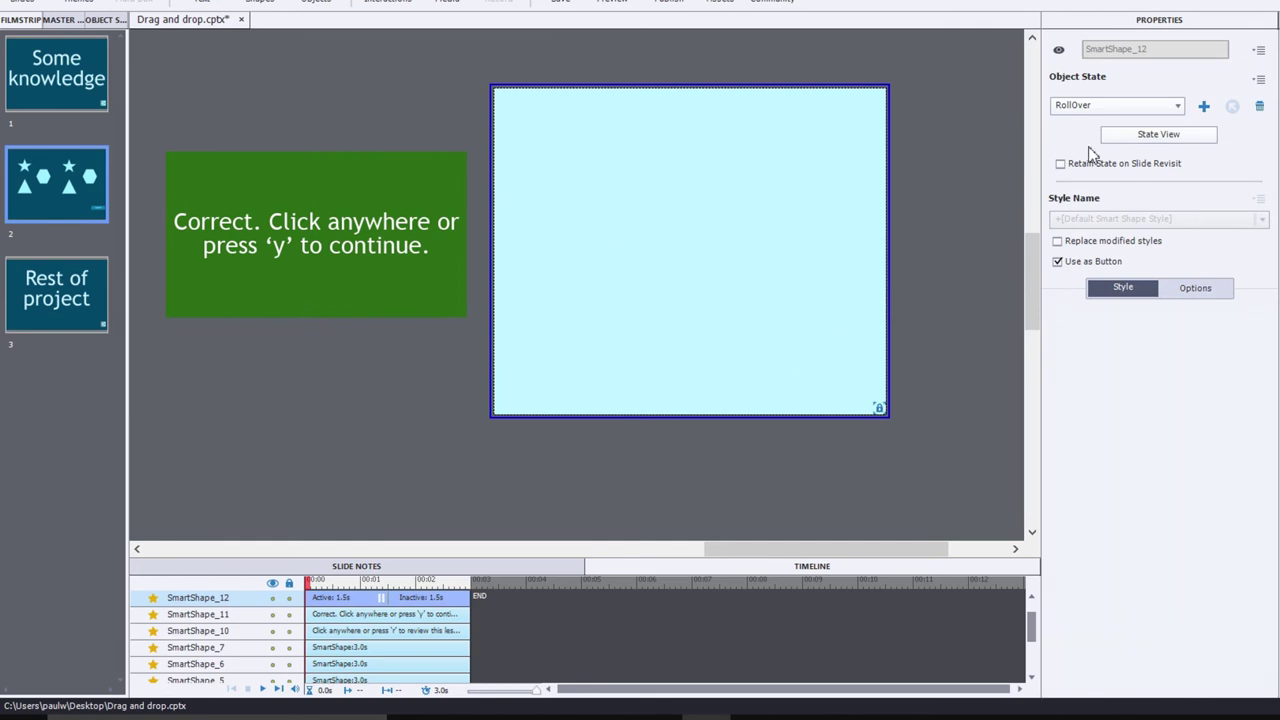
# - Delete the Down state too, leaving only the Normal state
pyautogui.click(1114, 108)
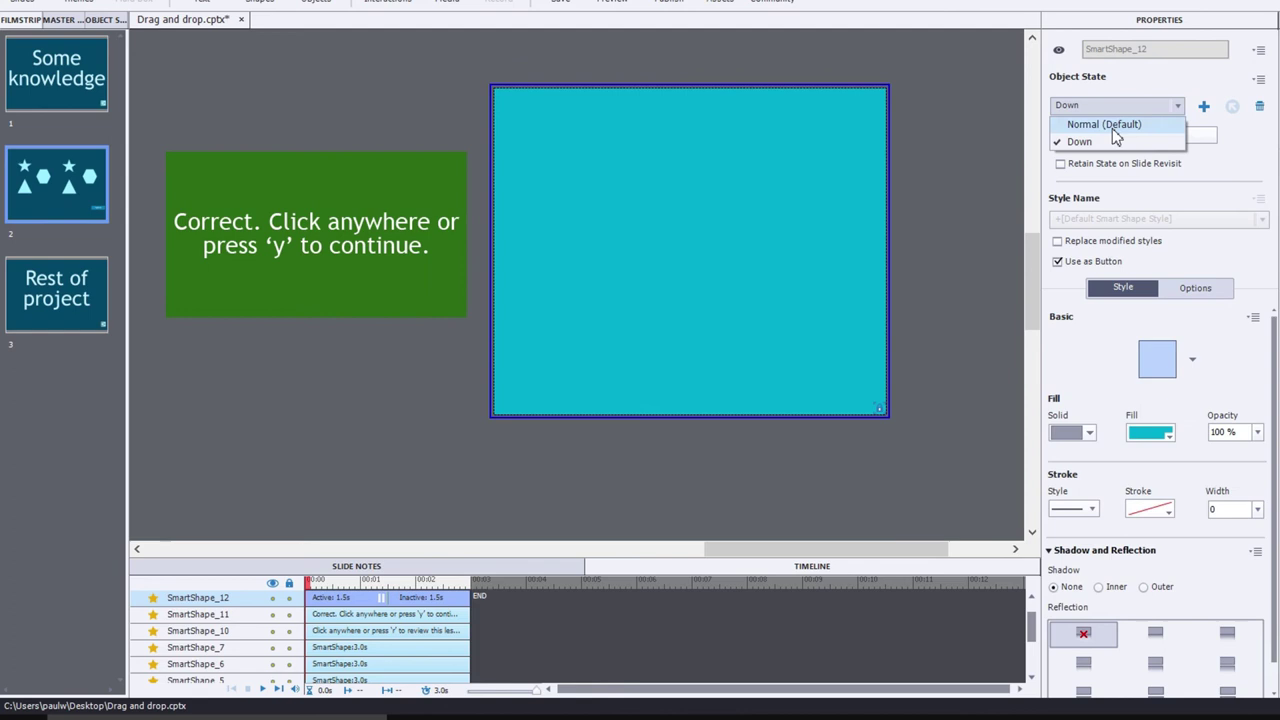
pyautogui.click(1112, 137)
pyautogui.click(1259, 106)
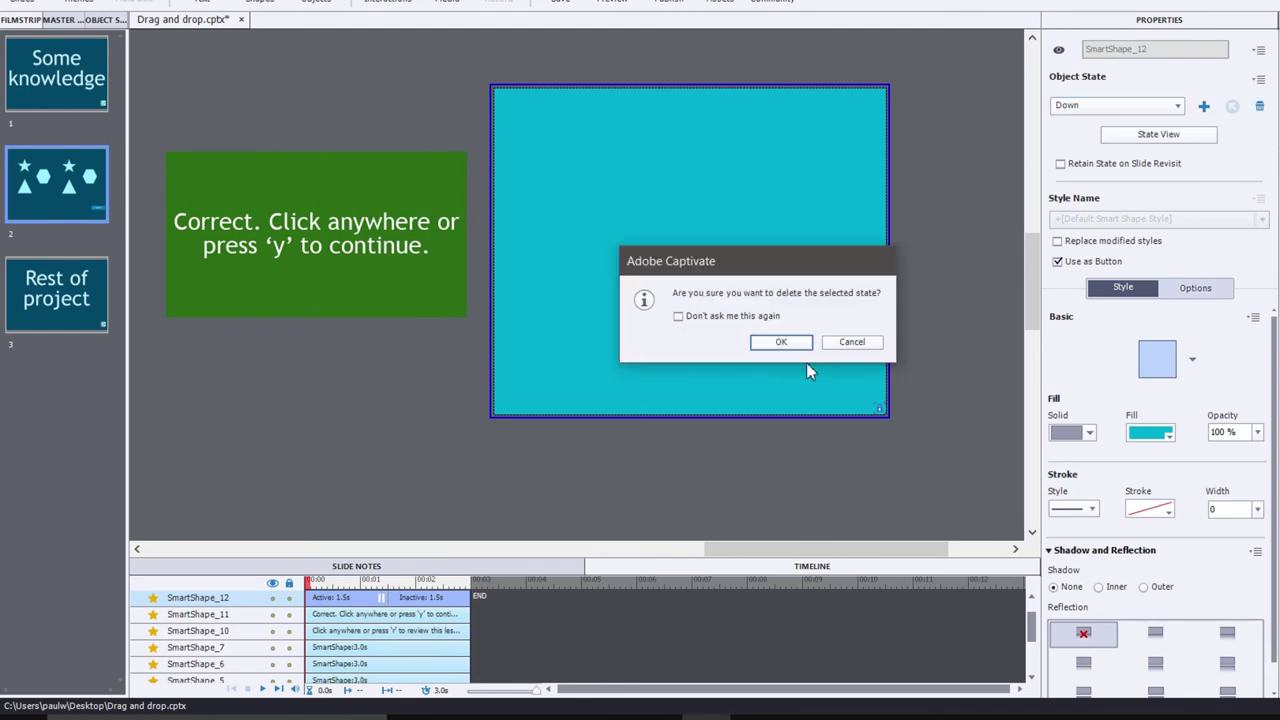
pyautogui.click(780, 342)
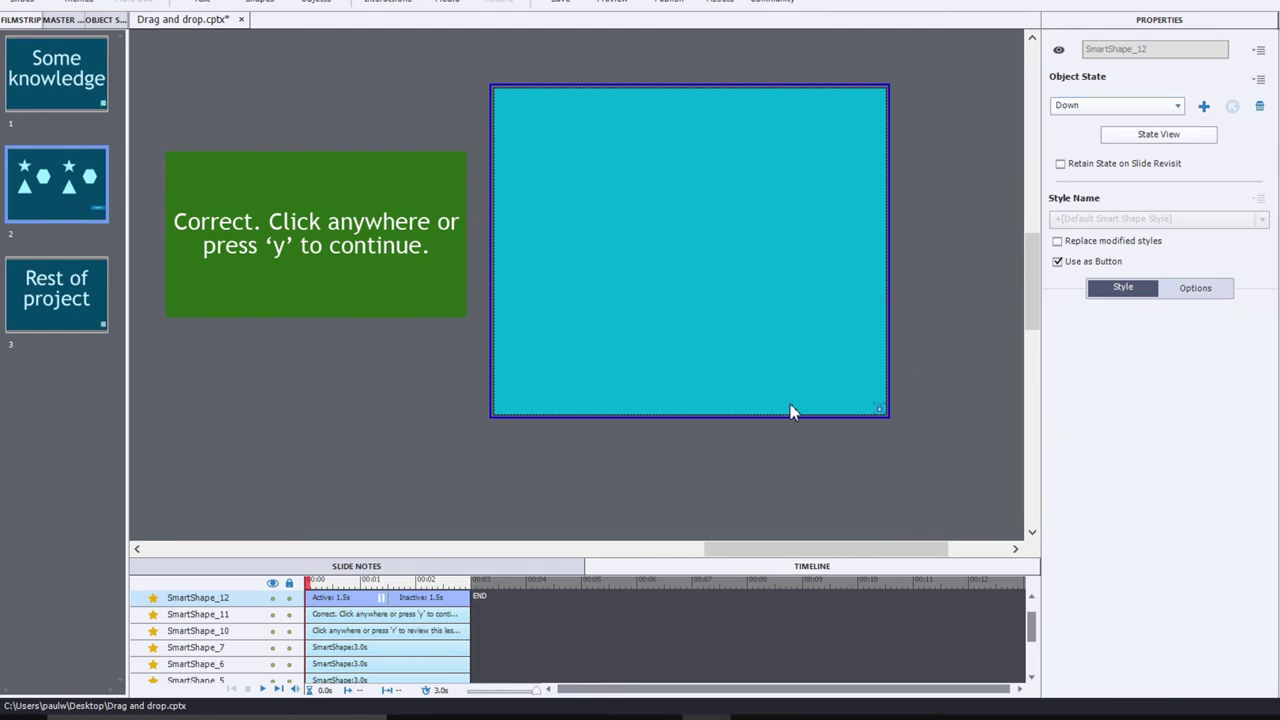
# - Group the green Correct message box with the transparent rectangle
pyautogui.moveTo(319, 428); pyautogui.dragTo(653, 208)
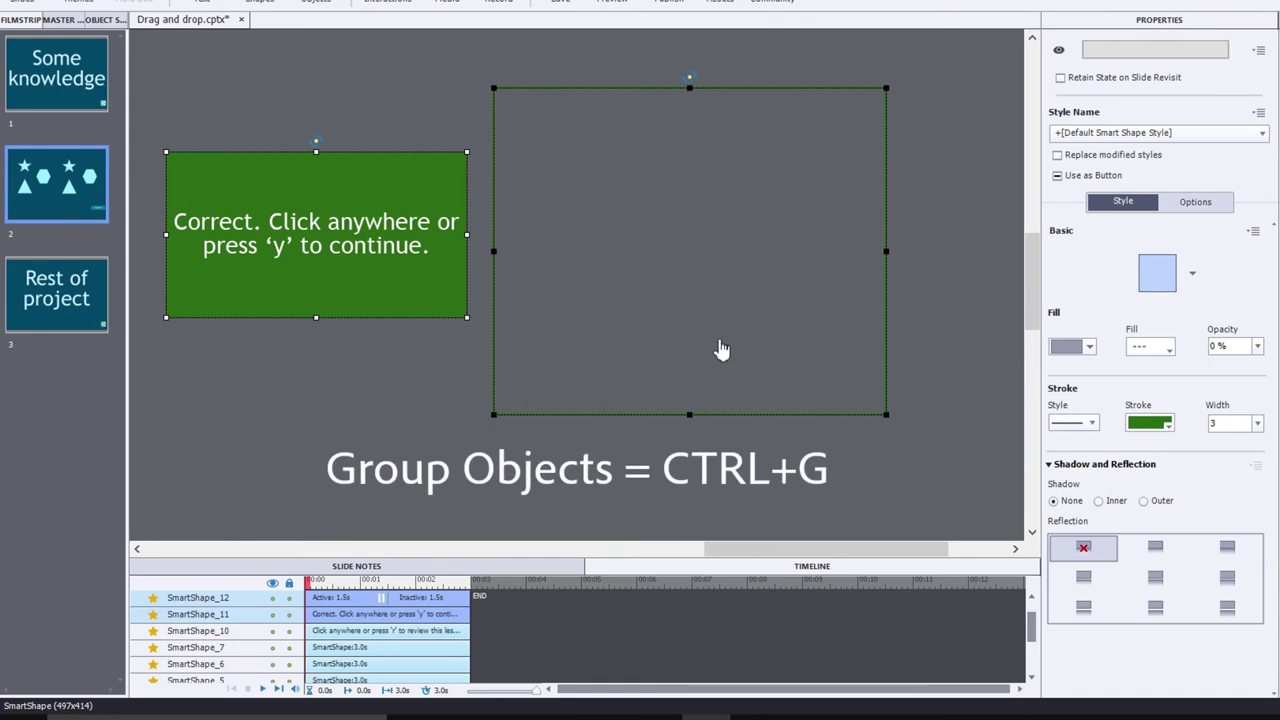
pyautogui.hotkey('ctrl', 'g')
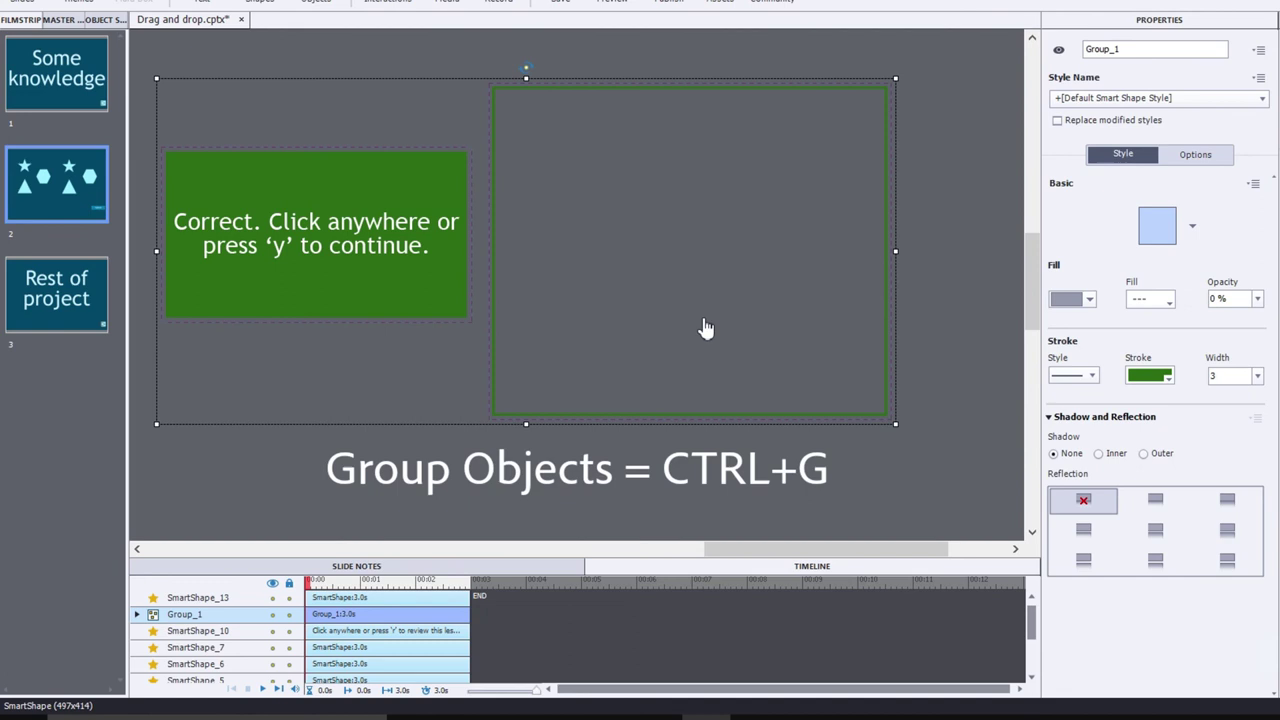
pyautogui.click(735, 260)
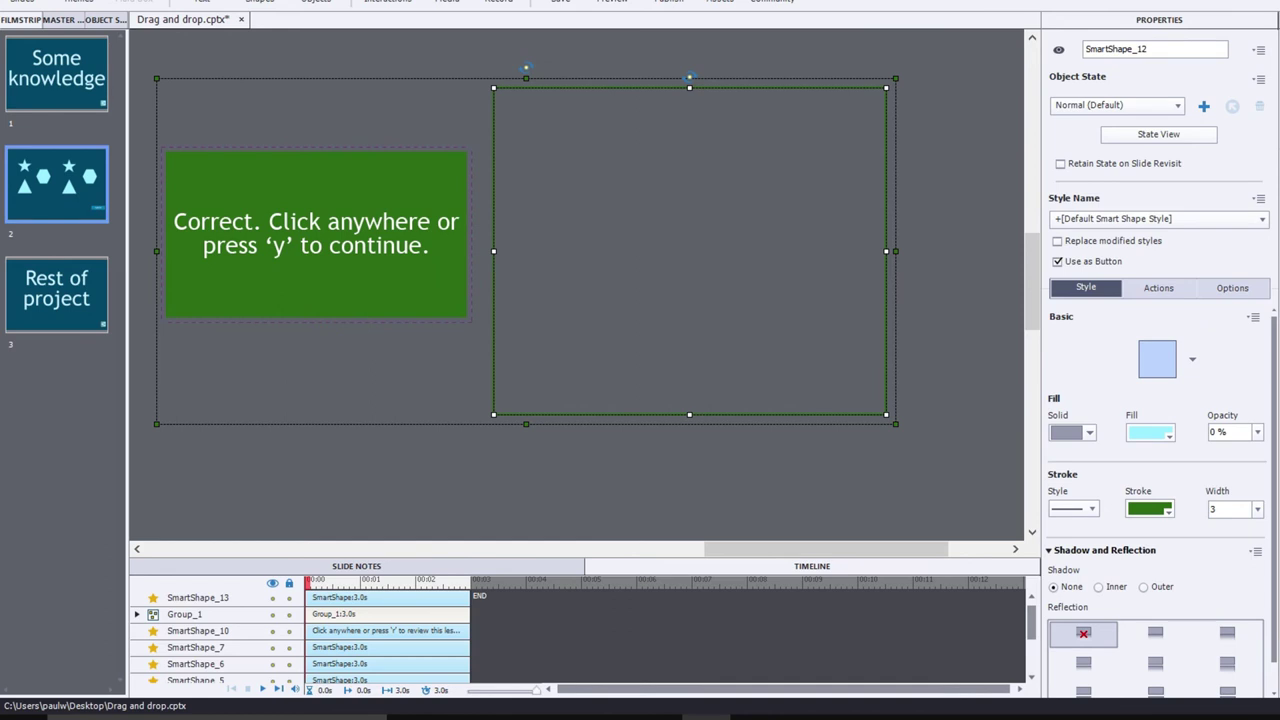
# - Stretch the transparent rectangle to about 1082x756 so it covers the entire slide
pyautogui.hotkey('ctrl', '-')
pyautogui.hotkey('ctrl', '-')
pyautogui.hotkey('ctrl', '-')
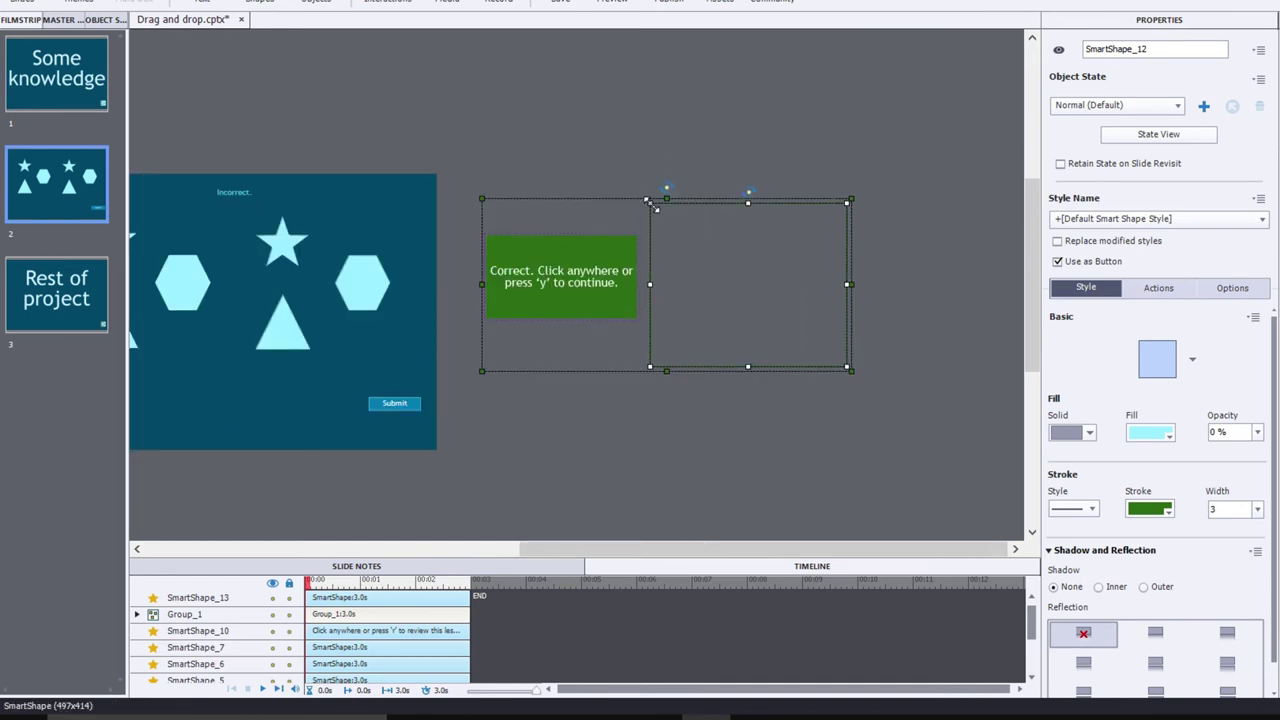
pyautogui.moveTo(650, 203); pyautogui.dragTo(130, 118)
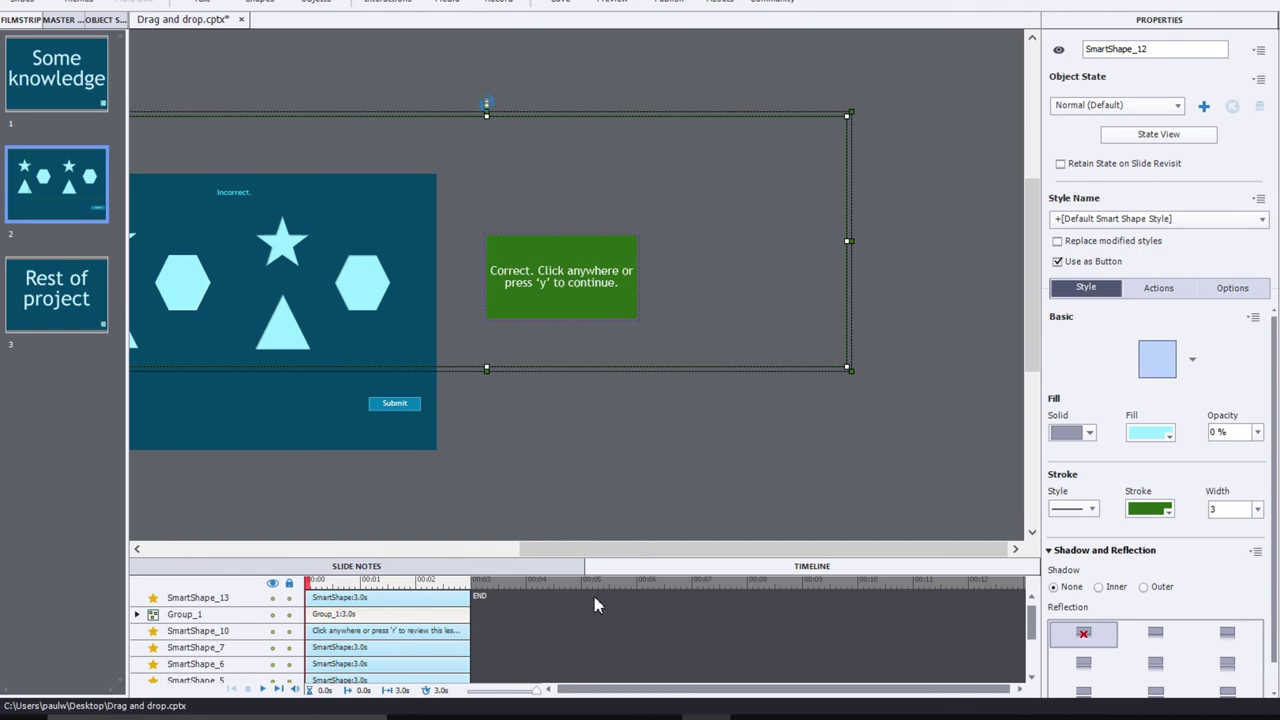
pyautogui.moveTo(616, 552); pyautogui.dragTo(490, 556)
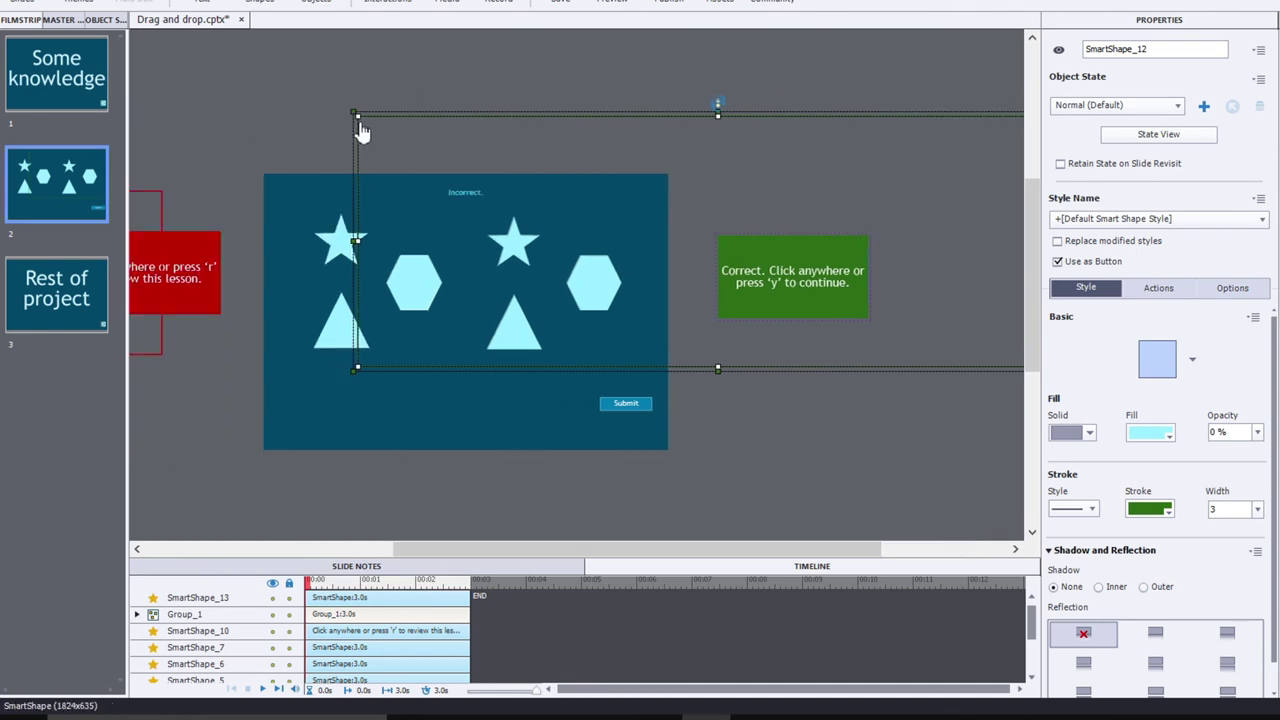
pyautogui.moveTo(356, 114); pyautogui.dragTo(248, 158)
pyautogui.moveTo(677, 552); pyautogui.dragTo(725, 552)
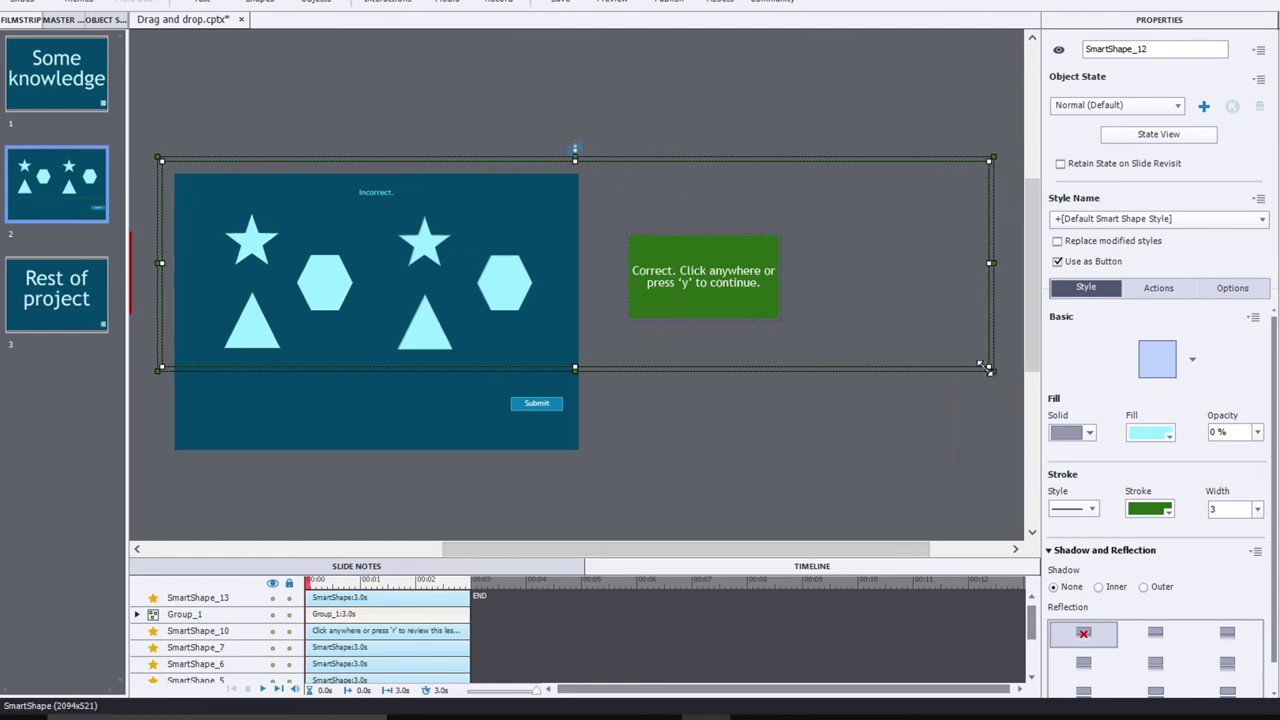
pyautogui.moveTo(989, 368); pyautogui.dragTo(589, 460)
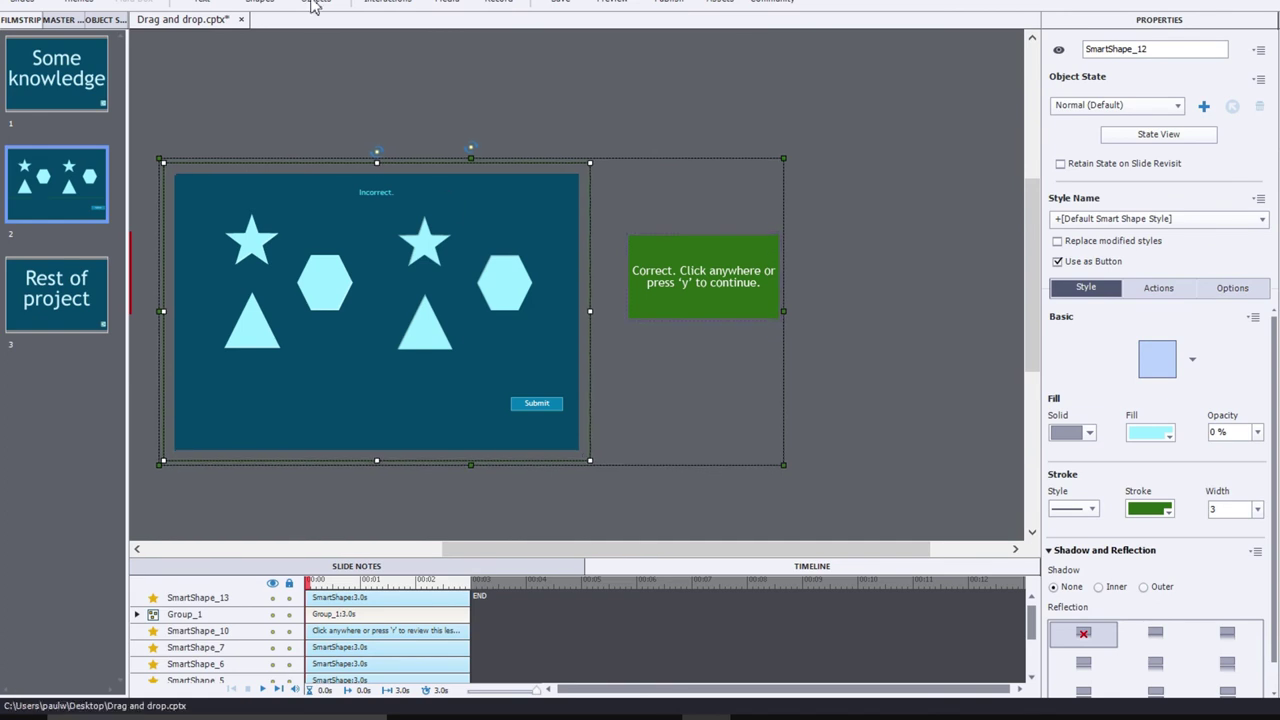
# - Move the green Correct feedback box onto the centre of the slide
pyautogui.click(697, 272)
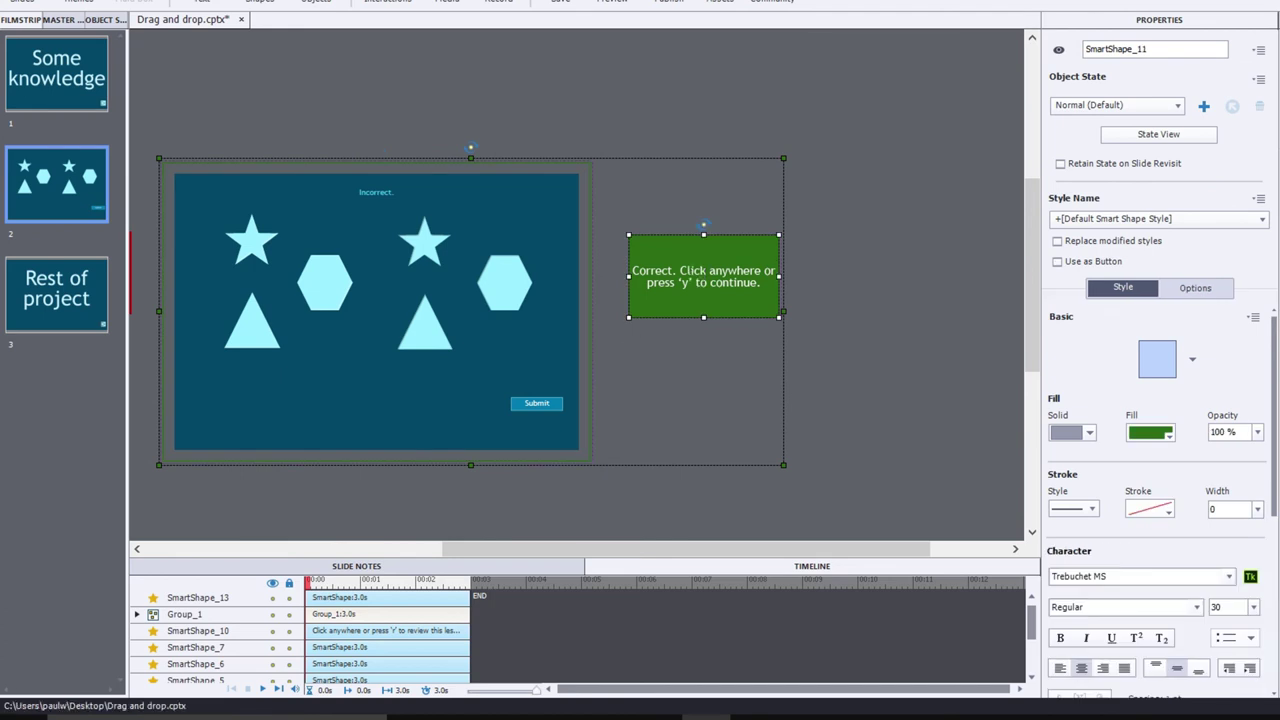
pyautogui.moveTo(697, 272); pyautogui.dragTo(371, 307)
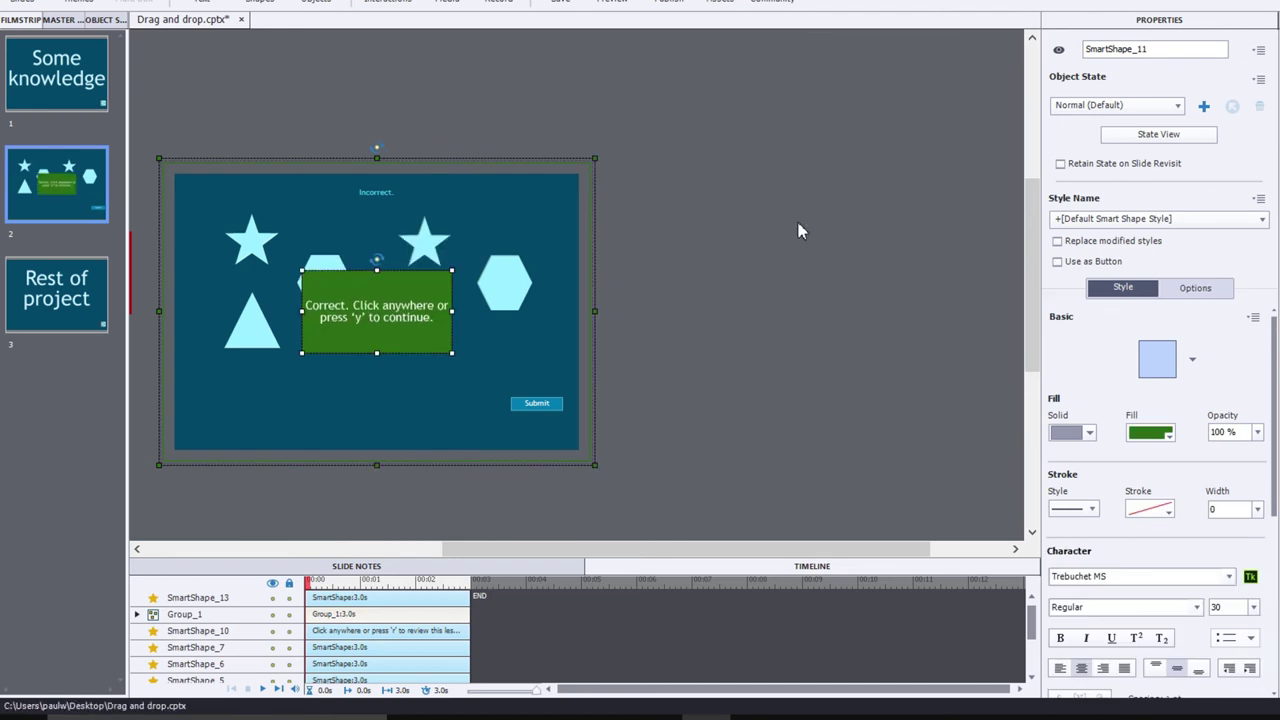
pyautogui.click(811, 280)
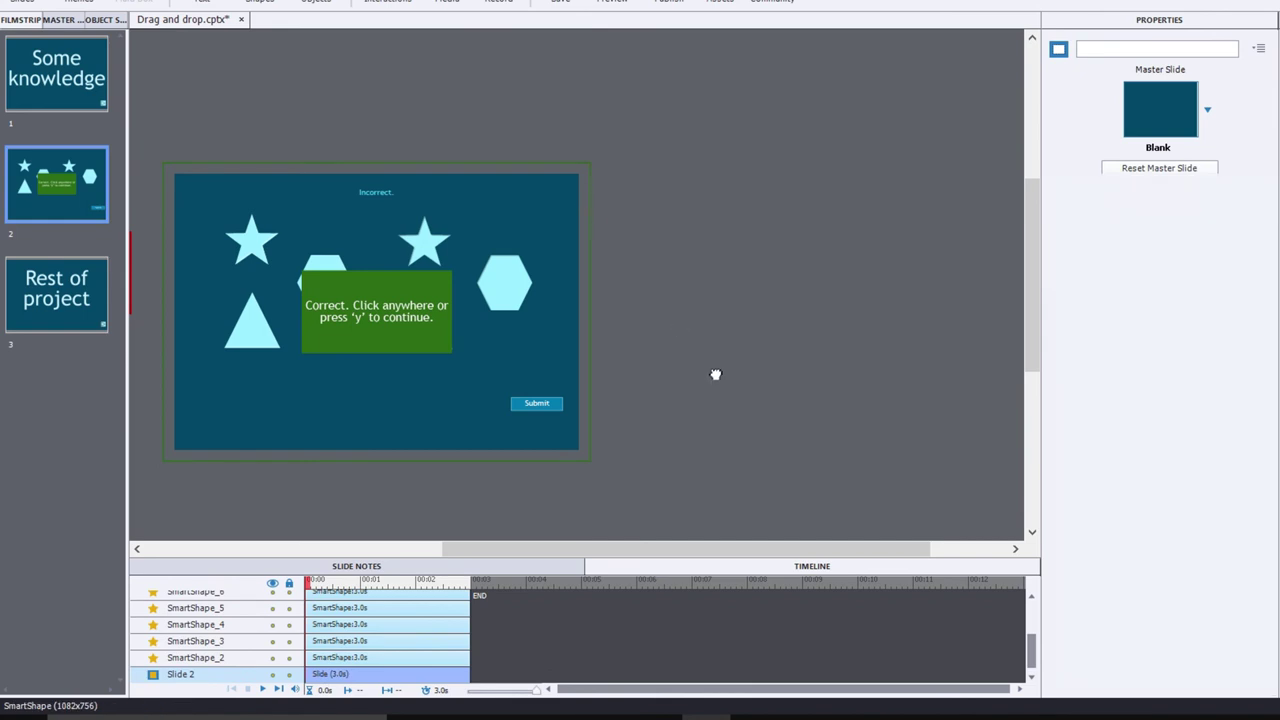
# - Group the Correct feedback objects, name the group Correct_Group, and hide it in output
pyautogui.hotkey('ctrl', 'a')
pyautogui.hotkey('ctrl', 'g')
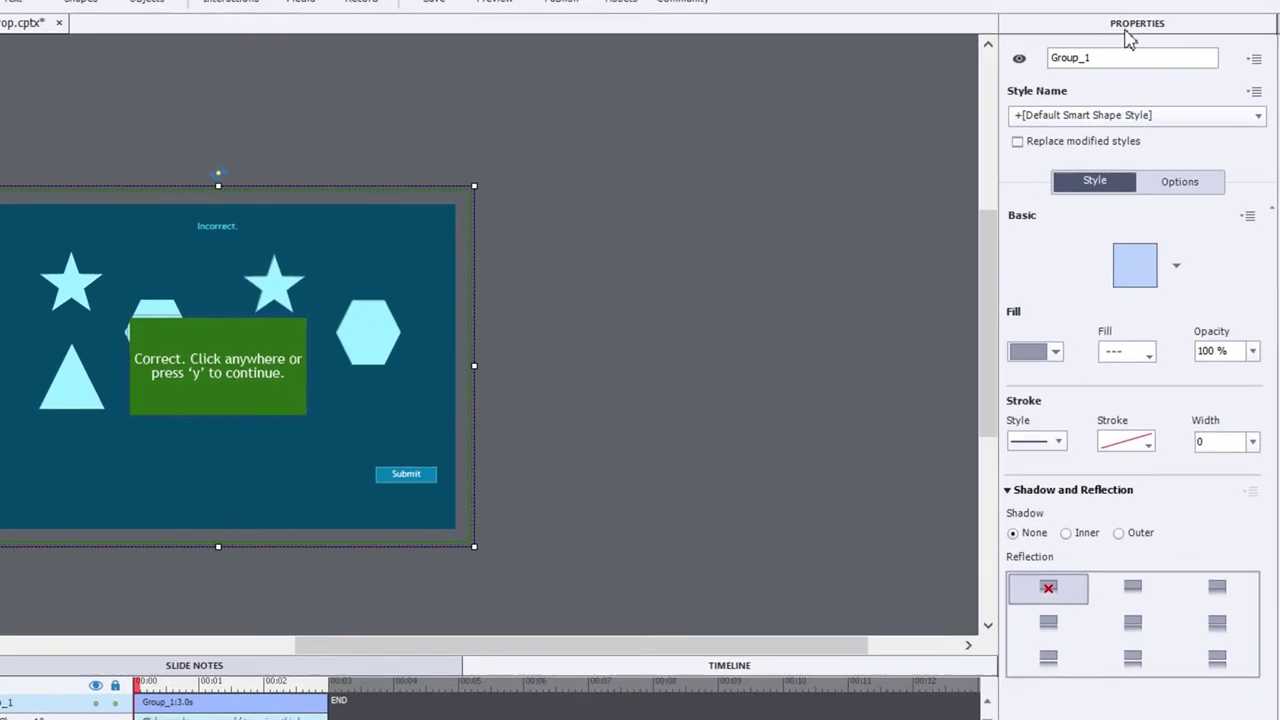
pyautogui.click(1147, 44)
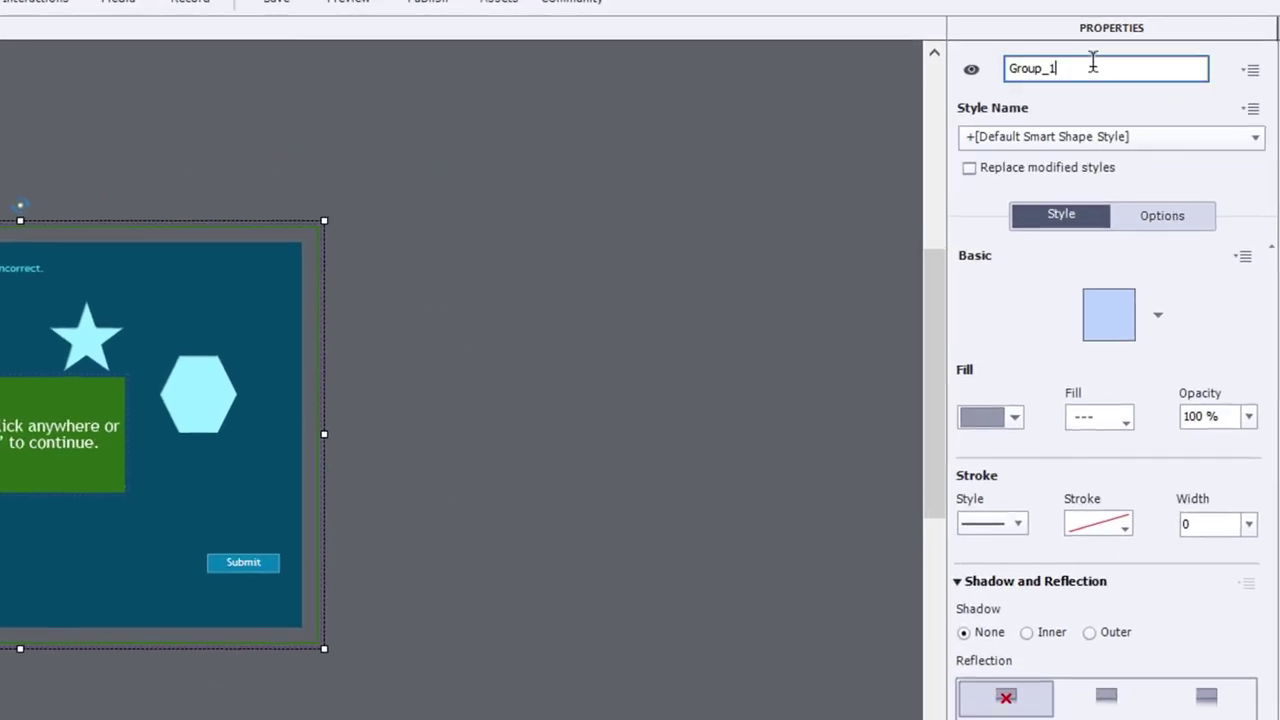
pyautogui.doubleClick(1100, 67)
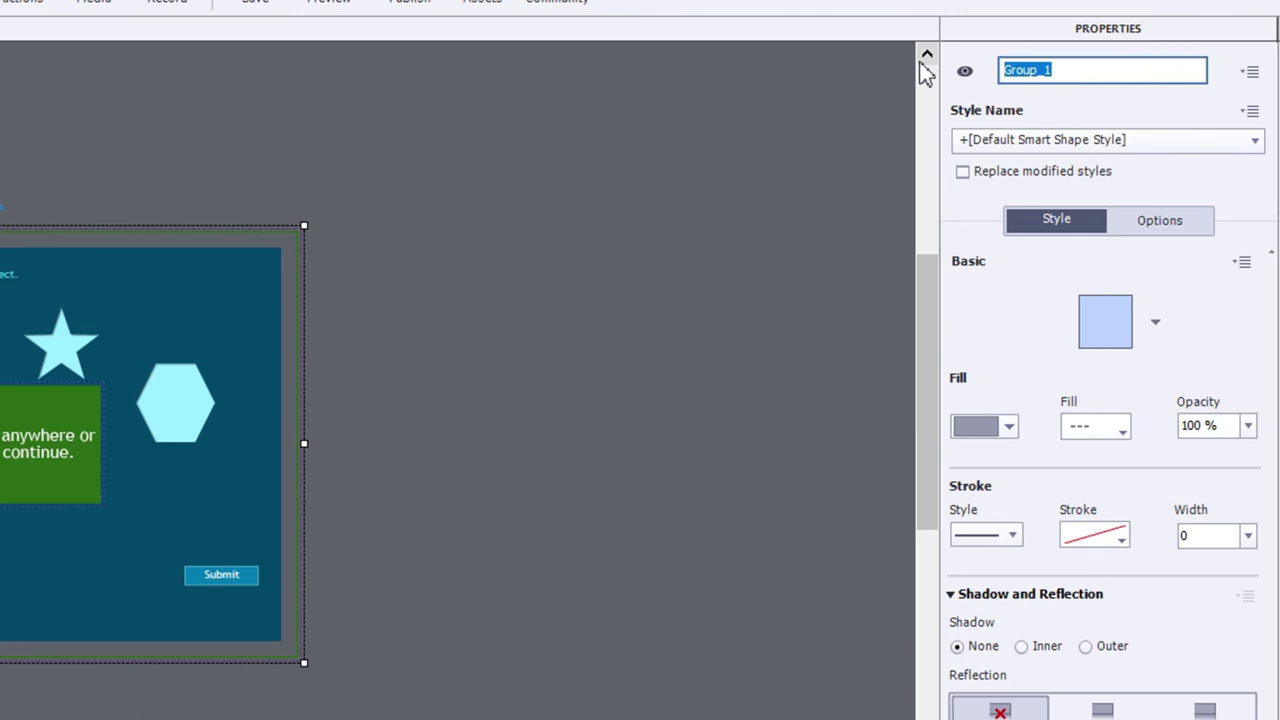
pyautogui.write('Gro')
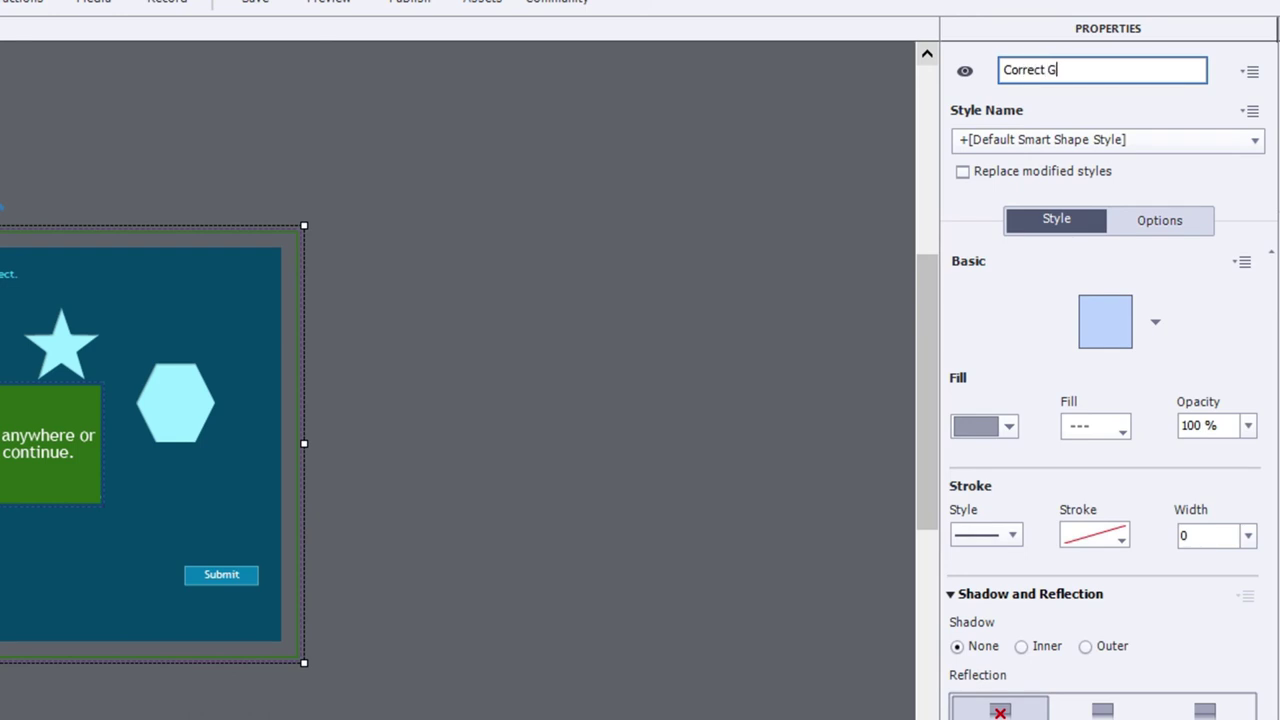
pyautogui.press('Return')
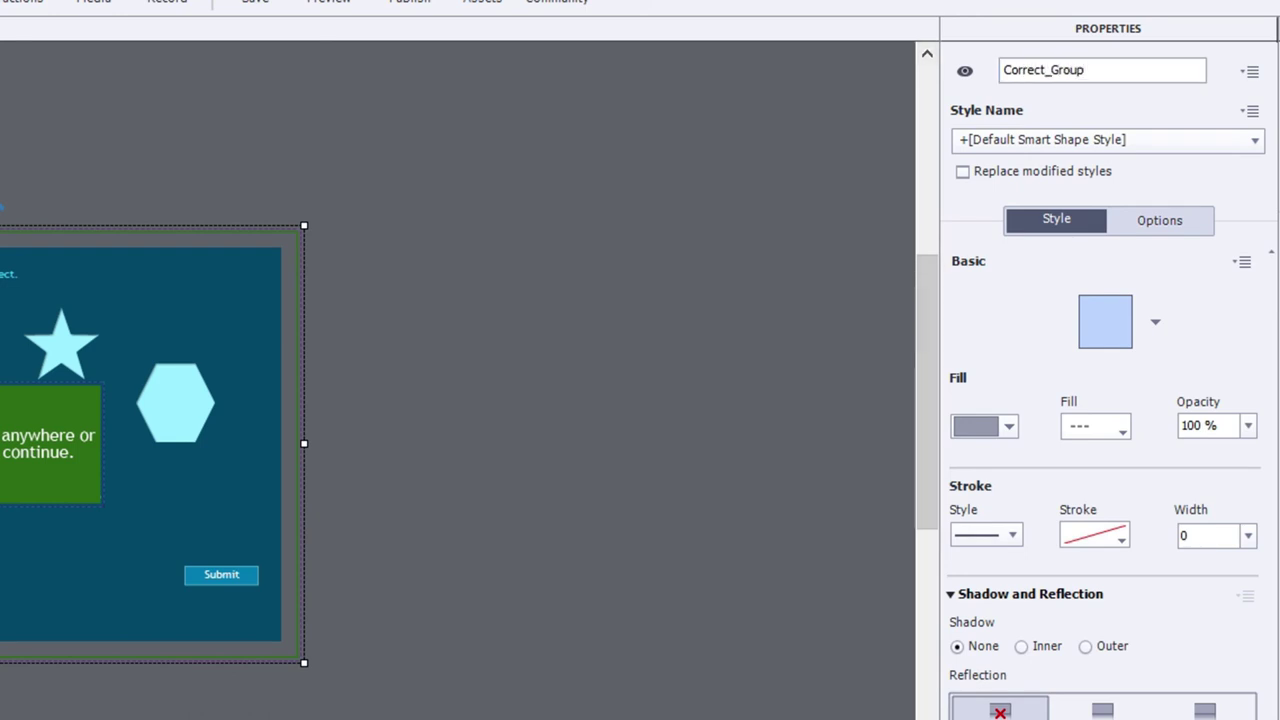
pyautogui.click(964, 73)
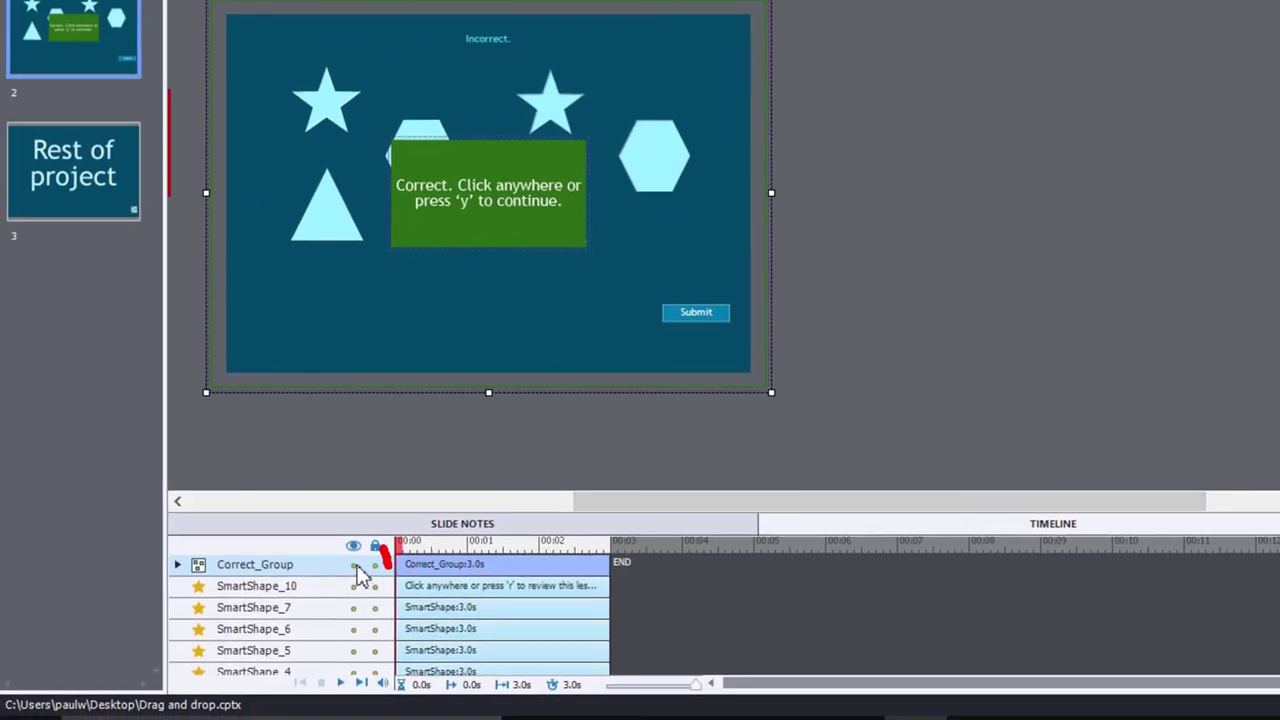
# - Give Correct_Group's transparent full-slide rectangle the Y key as its keyboard shortcut
pyautogui.click(355, 566)
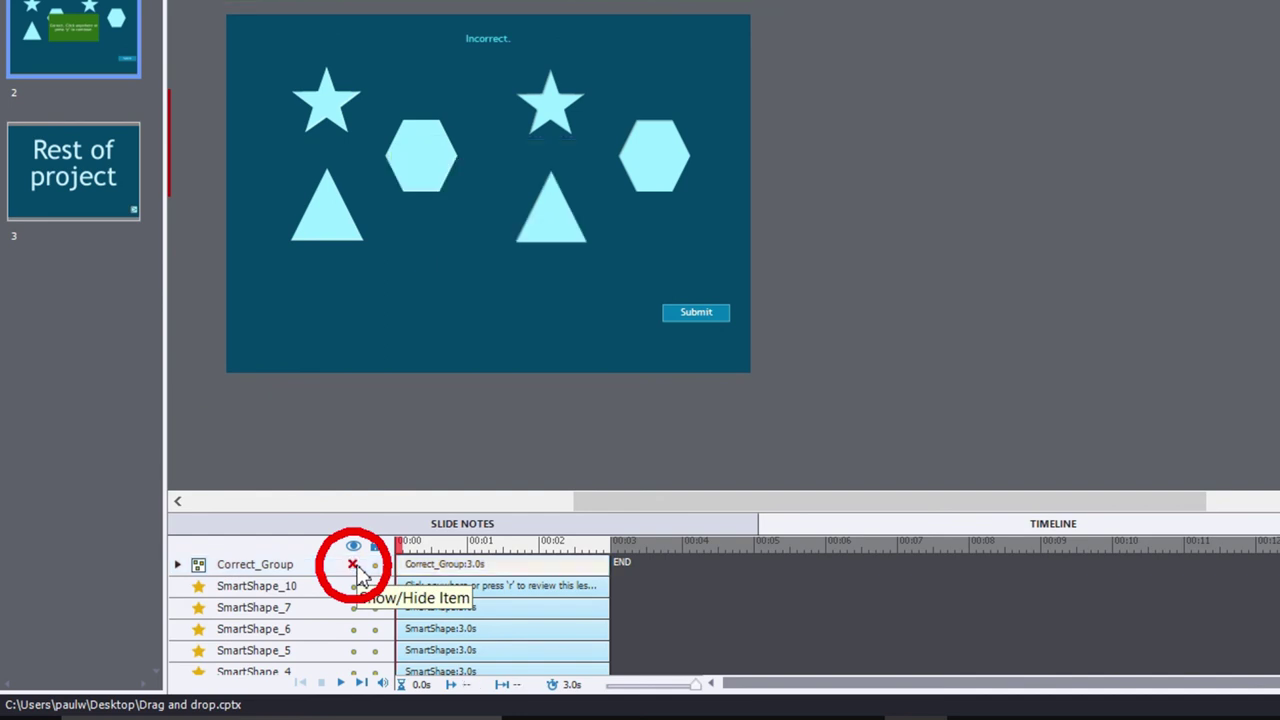
pyautogui.moveTo(775, 513); pyautogui.dragTo(437, 505)
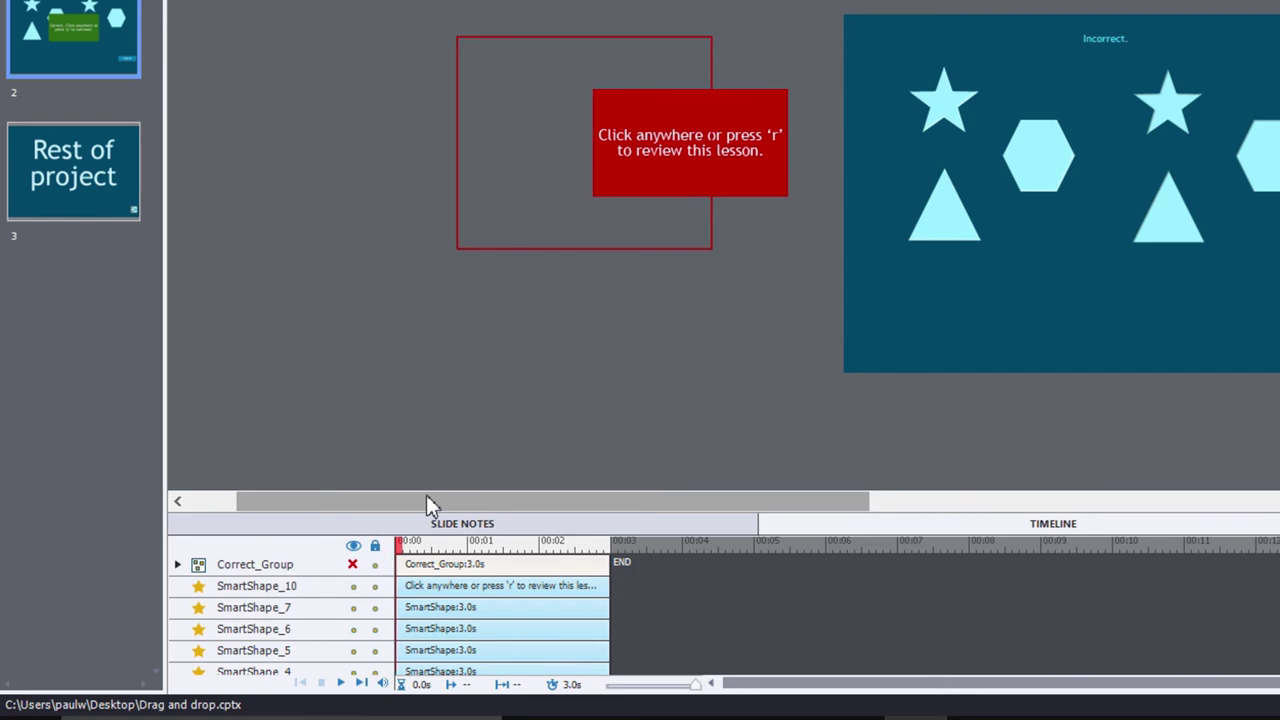
pyautogui.click(352, 565)
pyautogui.click(980, 327)
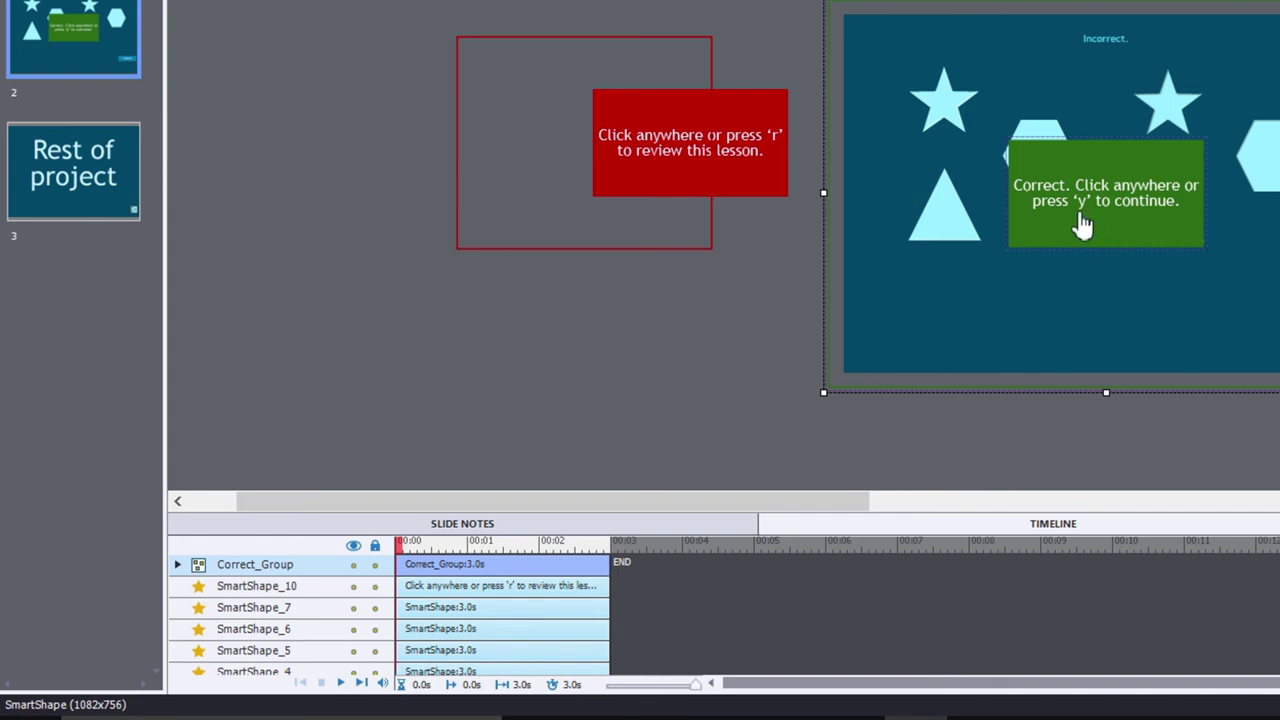
pyautogui.moveTo(757, 500); pyautogui.dragTo(863, 500)
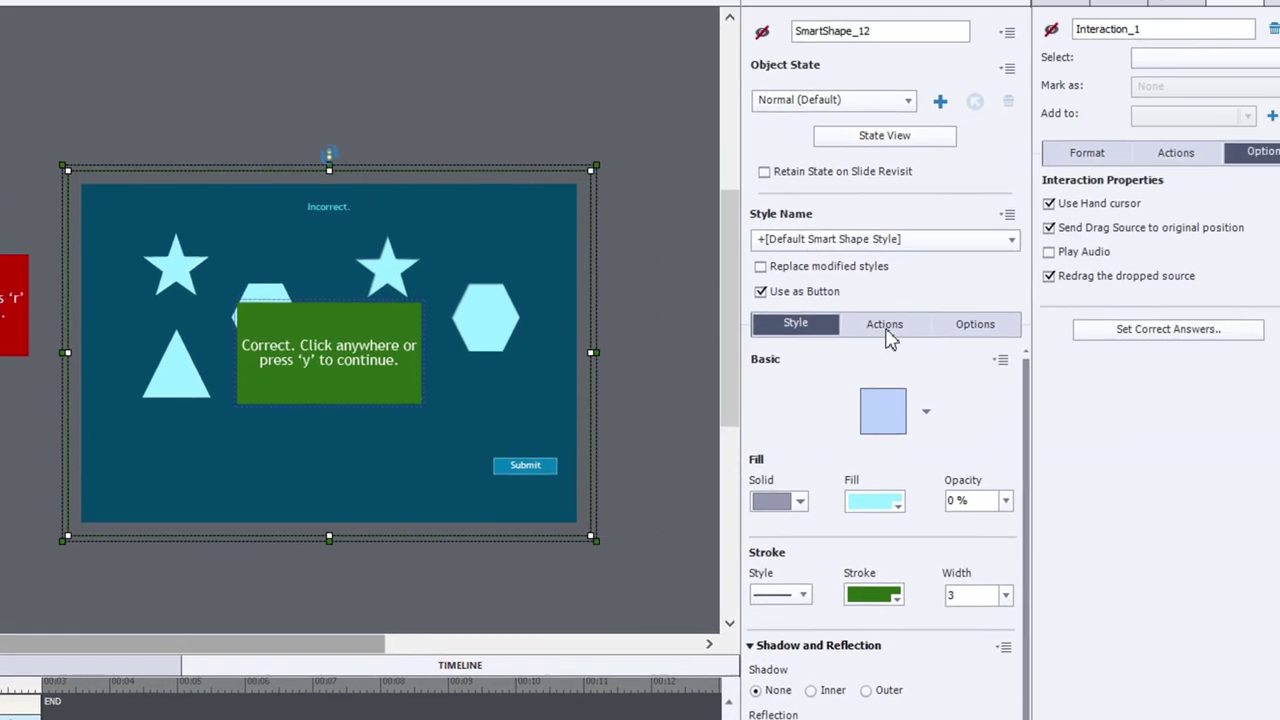
pyautogui.click(855, 336)
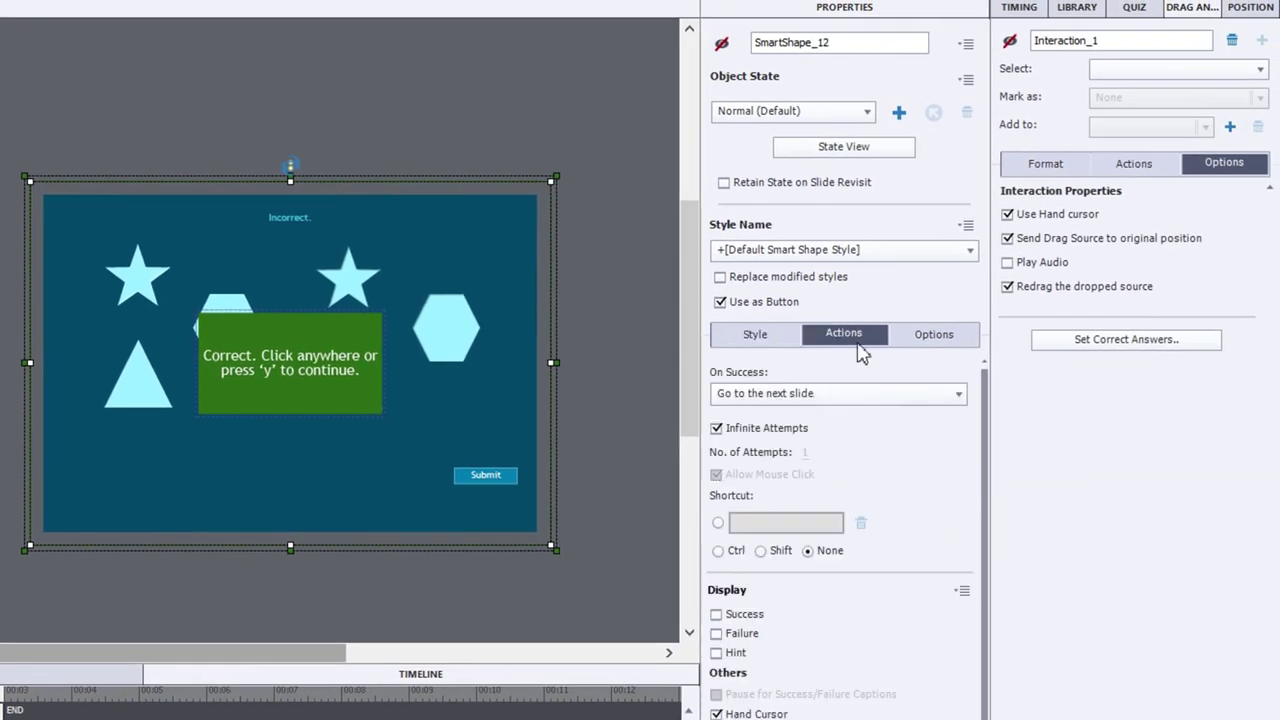
pyautogui.click(718, 523)
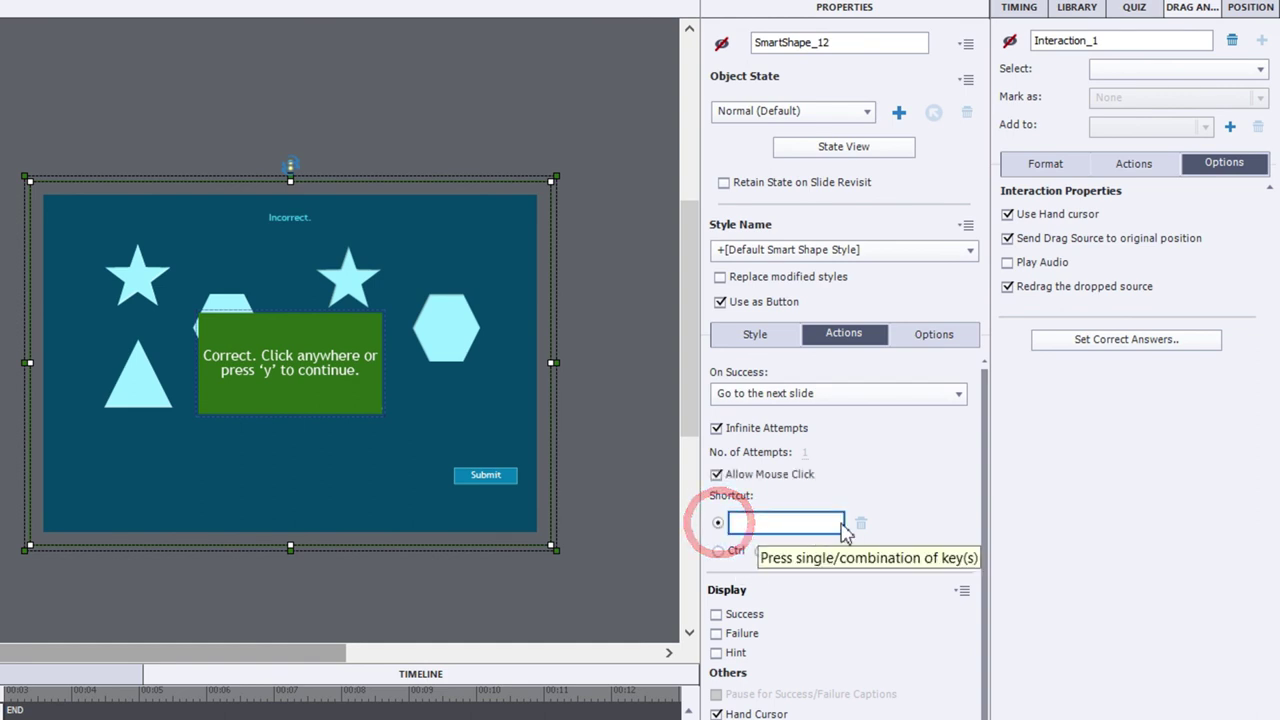
pyautogui.press('y')
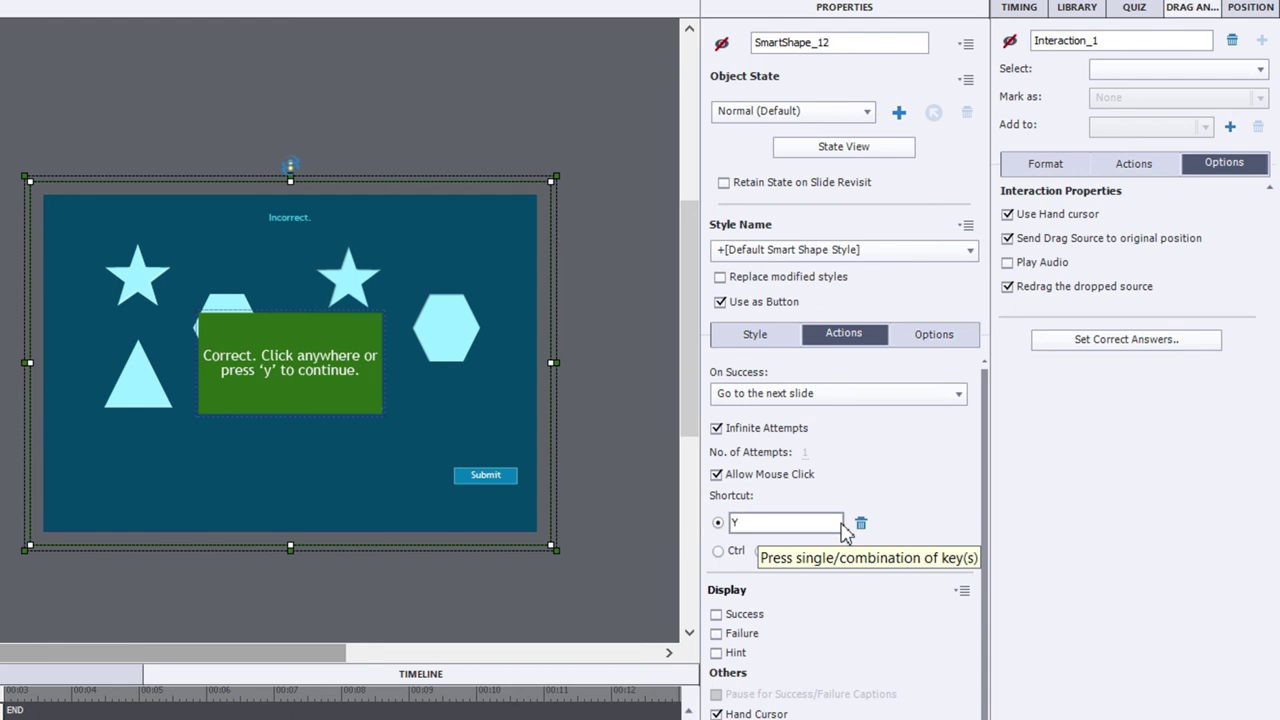
pyautogui.click(620, 434)
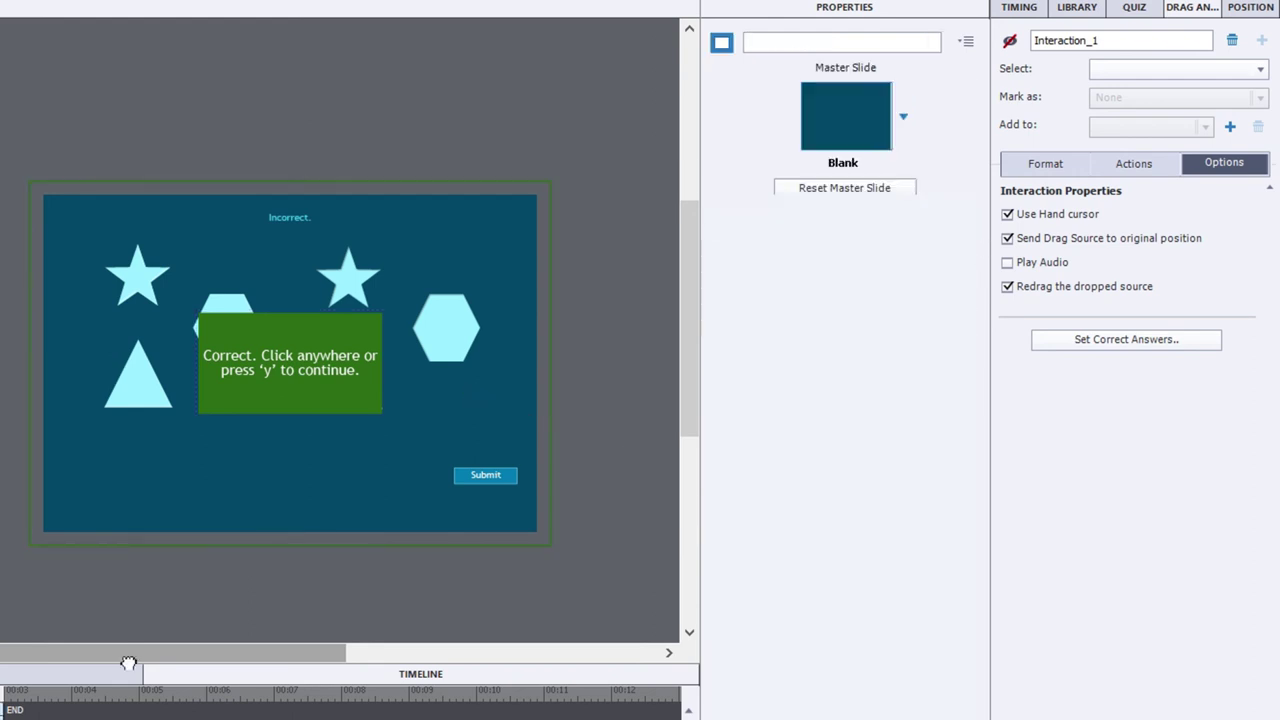
pyautogui.click(130, 546)
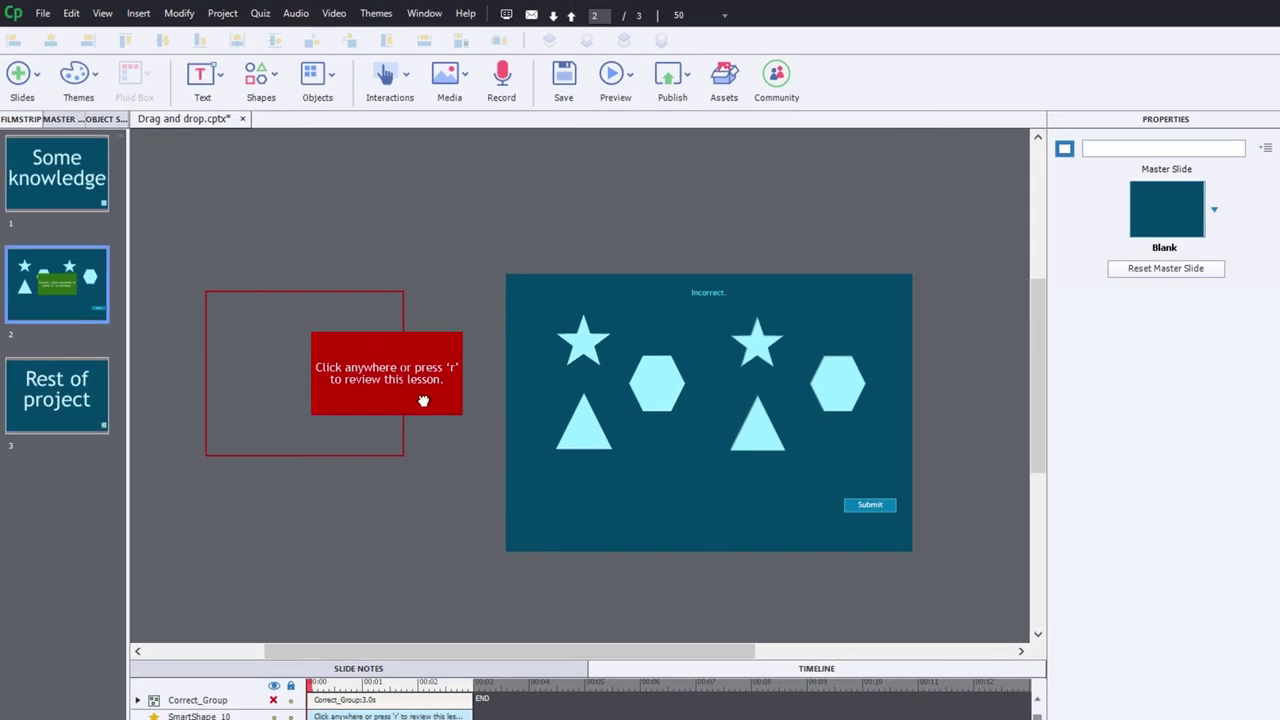
# - Centre the red review box and make the outlined rectangle a button jumping to Slide 1 on success
pyautogui.click(424, 408)
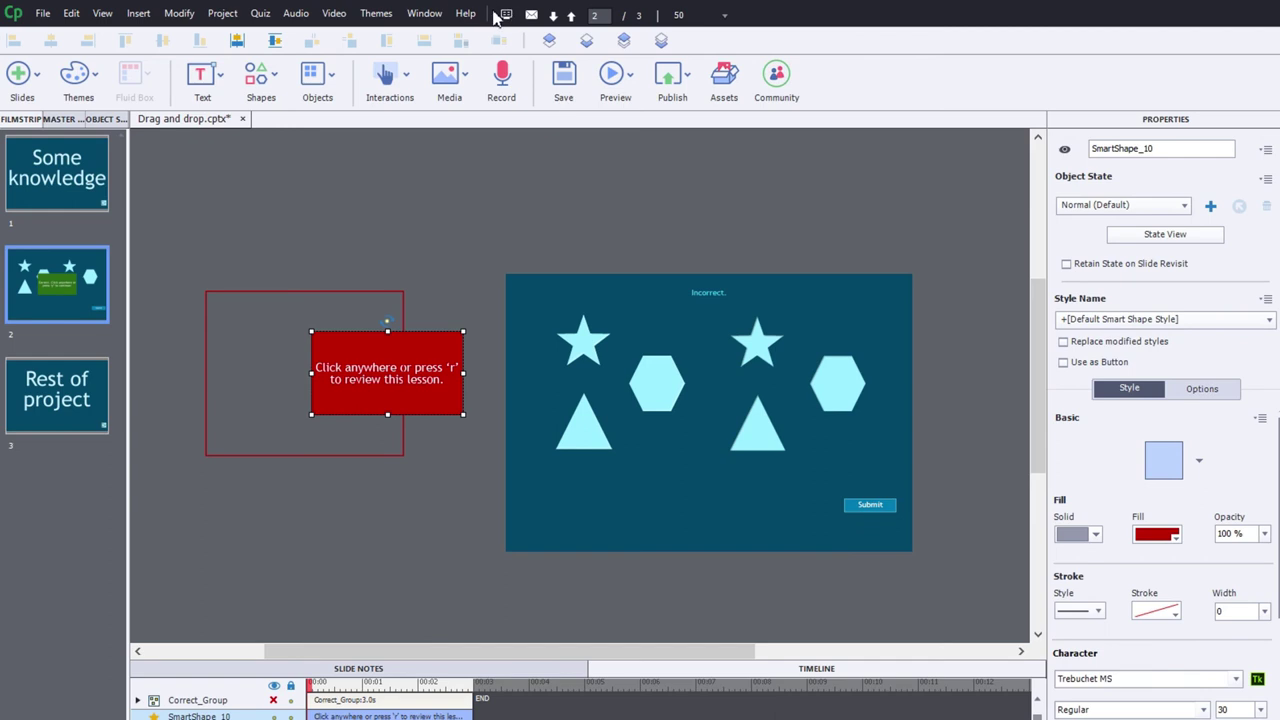
pyautogui.click(237, 40)
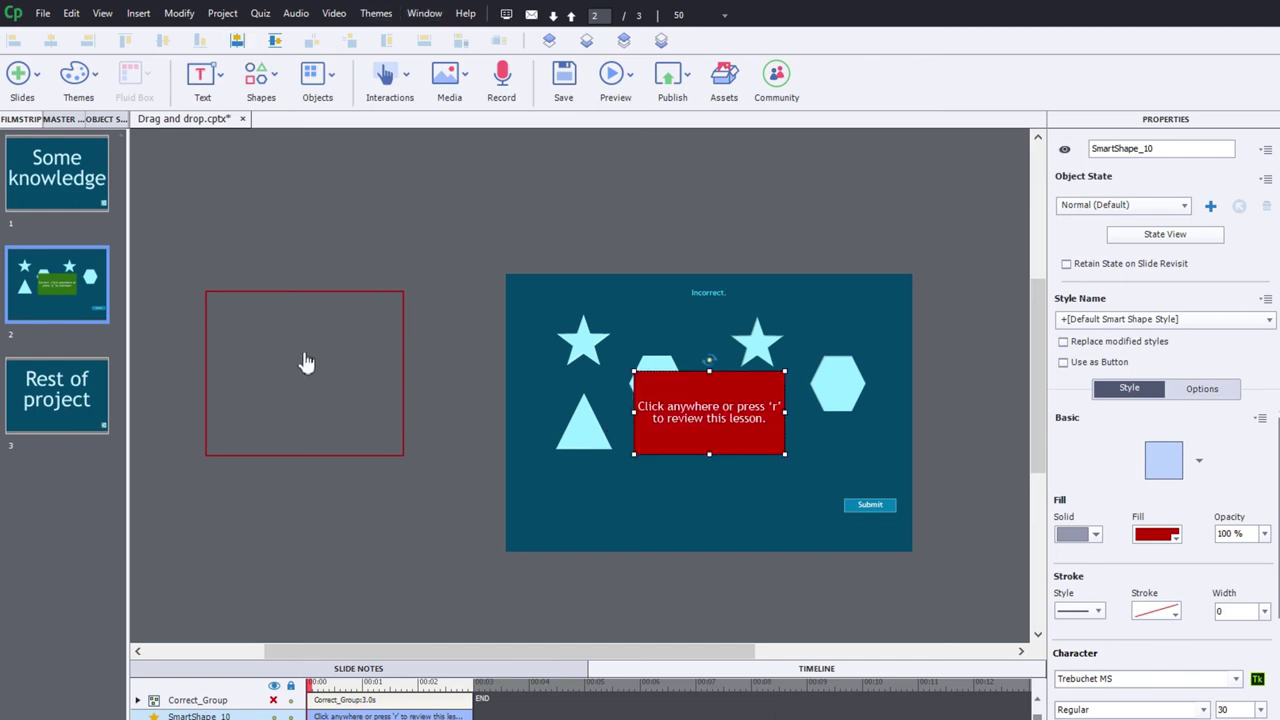
pyautogui.click(314, 383)
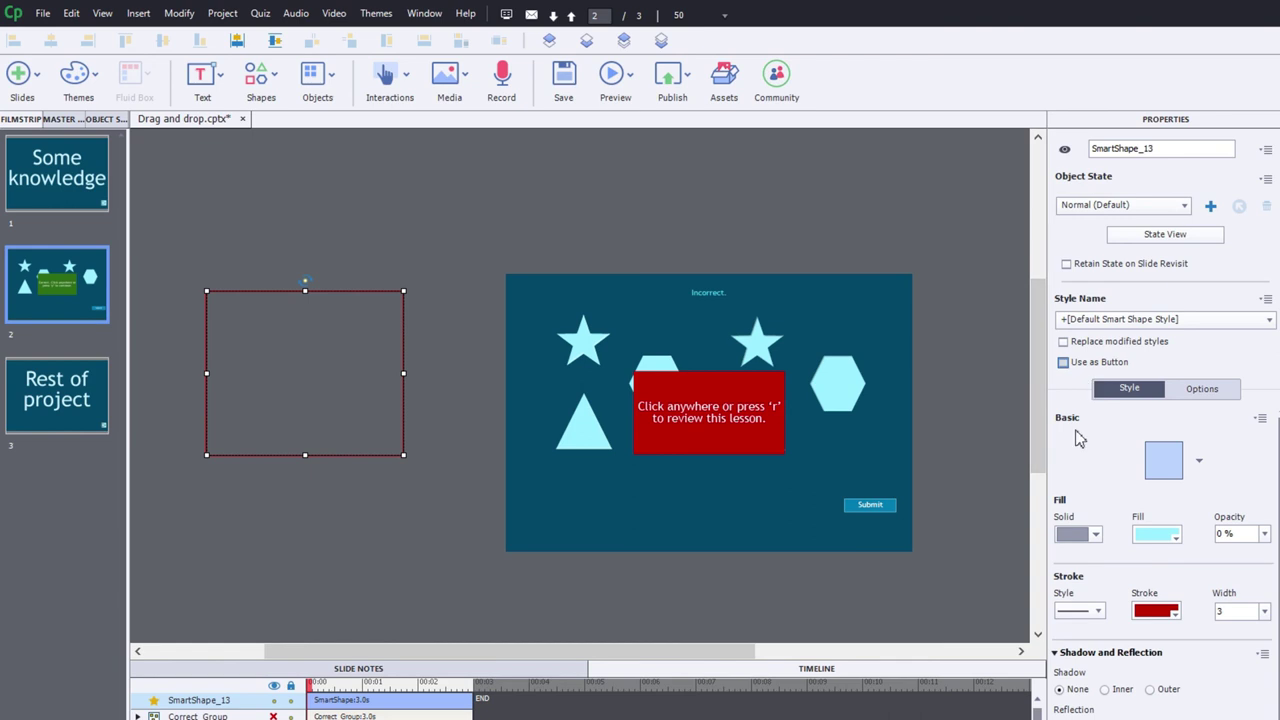
pyautogui.click(1064, 362)
pyautogui.click(1182, 389)
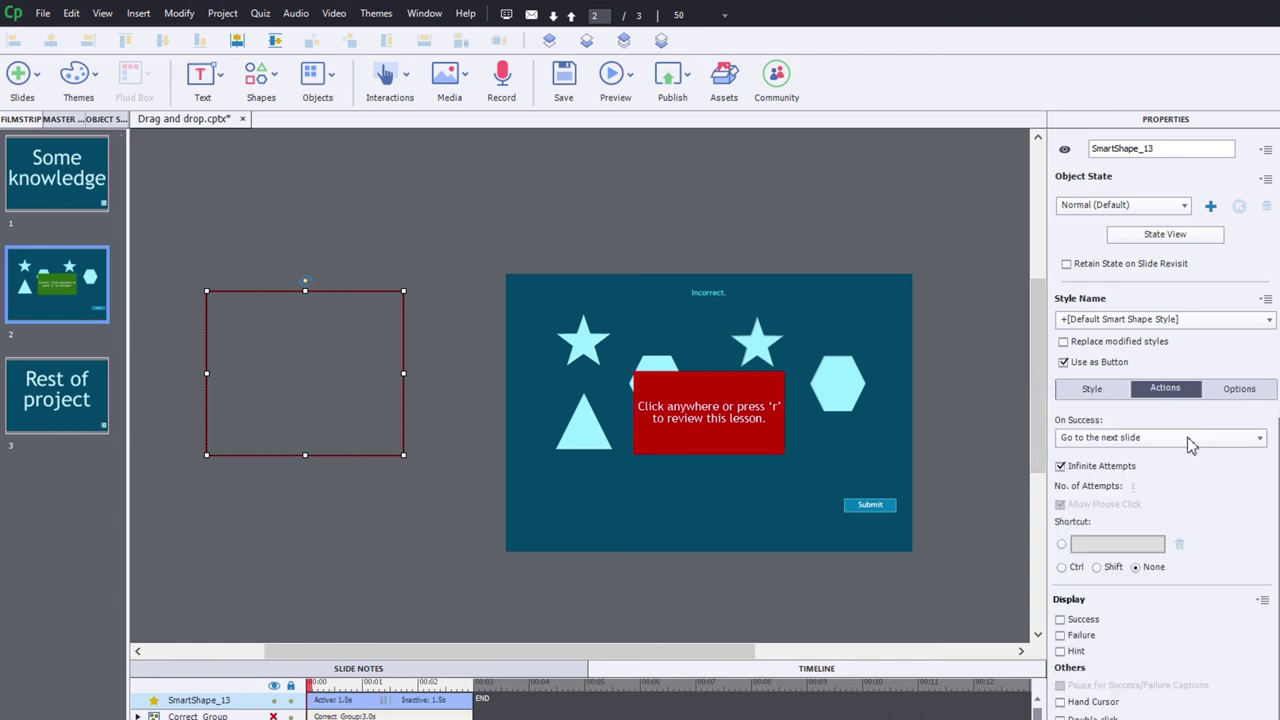
pyautogui.click(1140, 438)
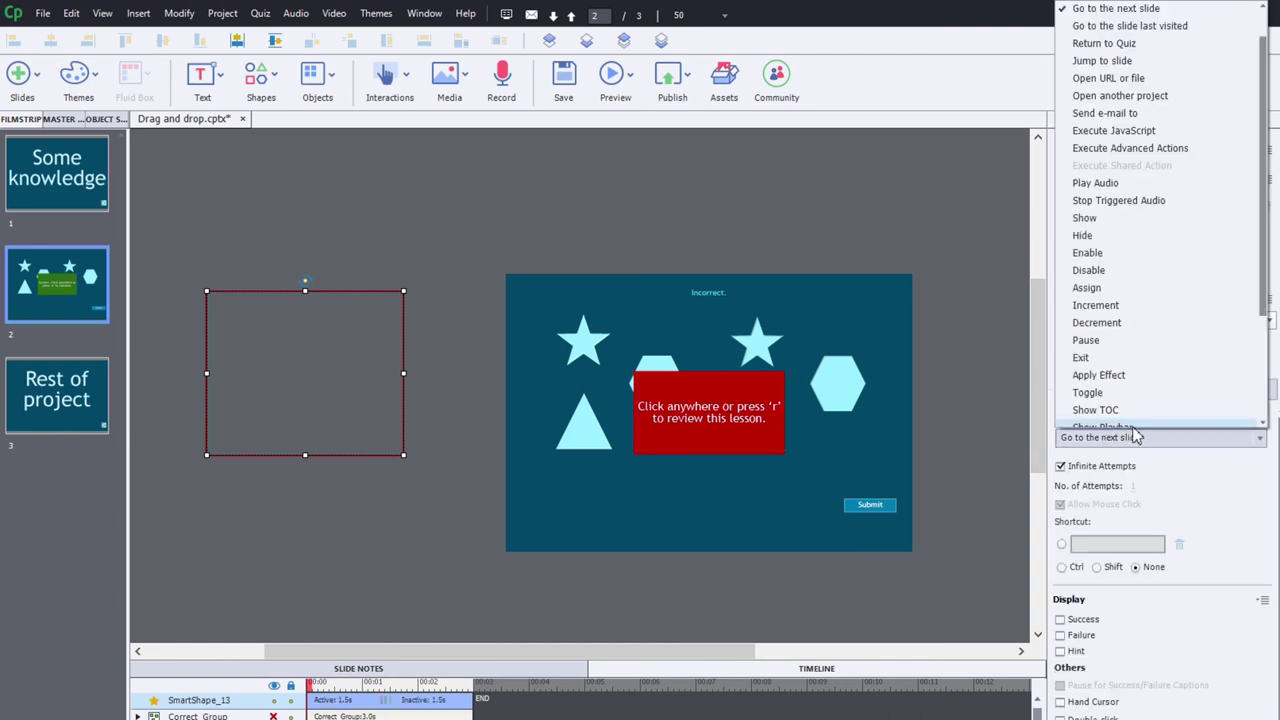
pyautogui.click(1100, 60)
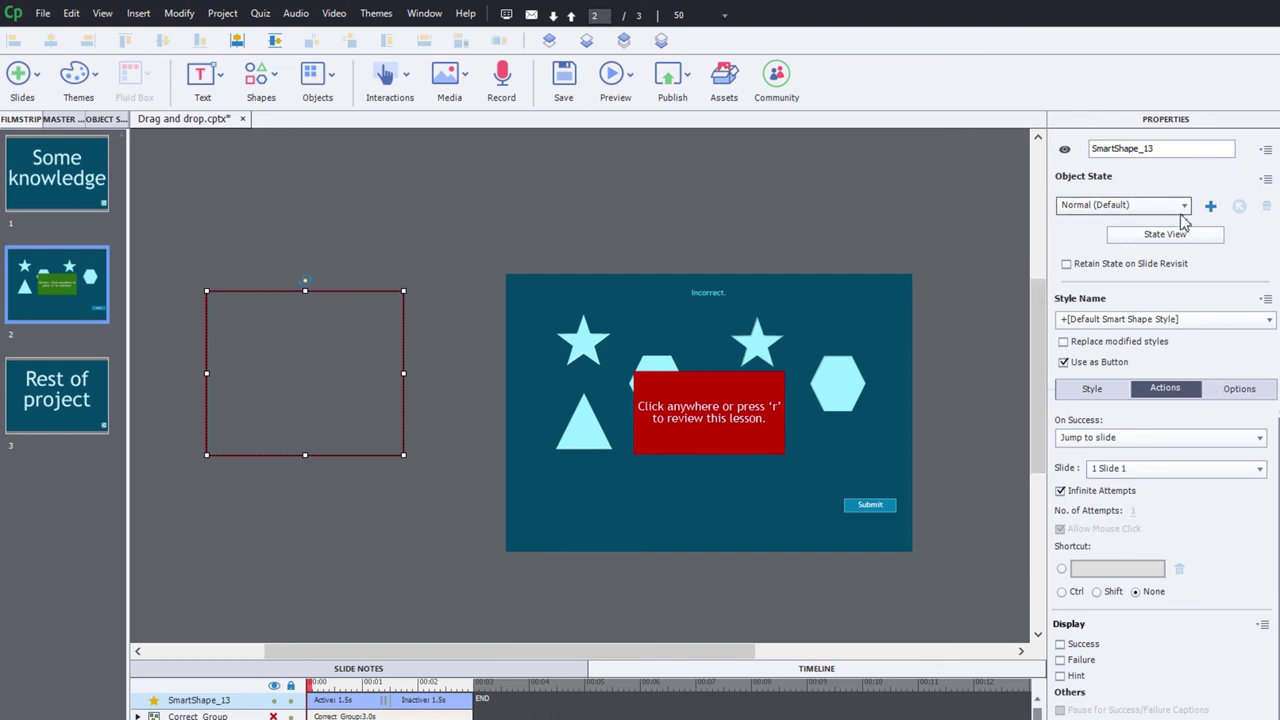
# - Delete the box's RollOver and Down states, leaving only its Normal state
pyautogui.click(1134, 205)
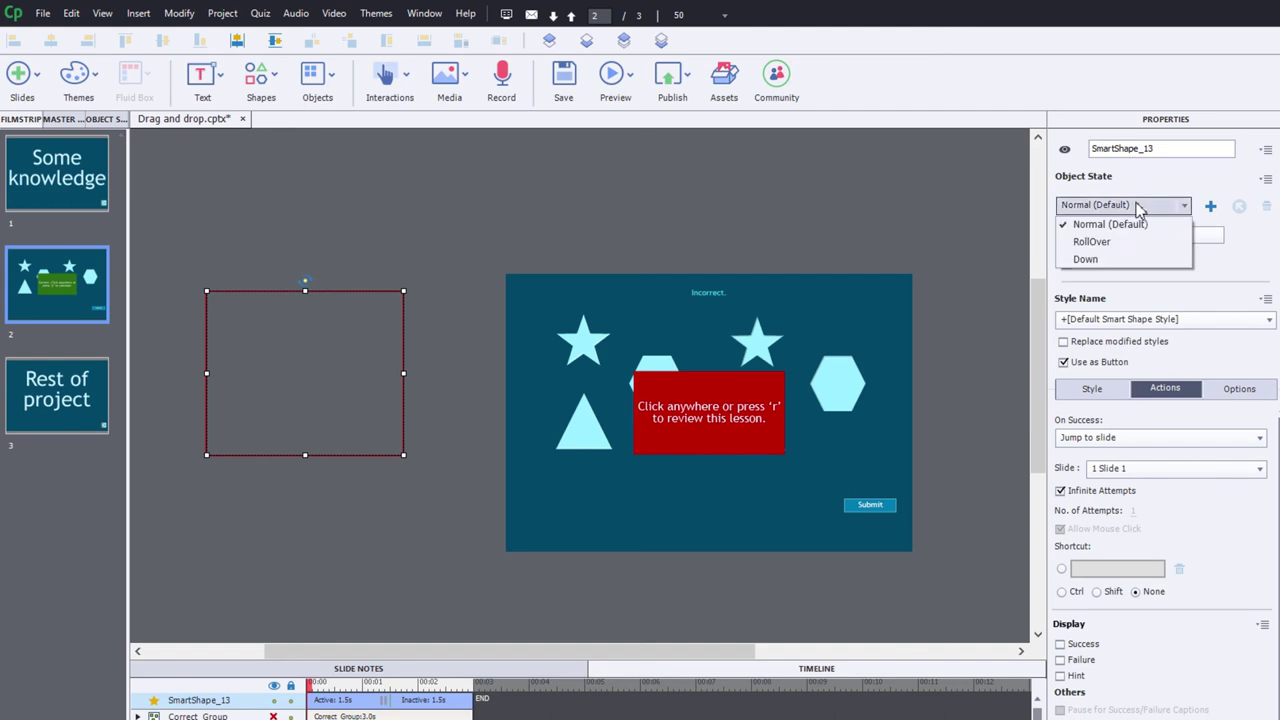
pyautogui.click(1128, 243)
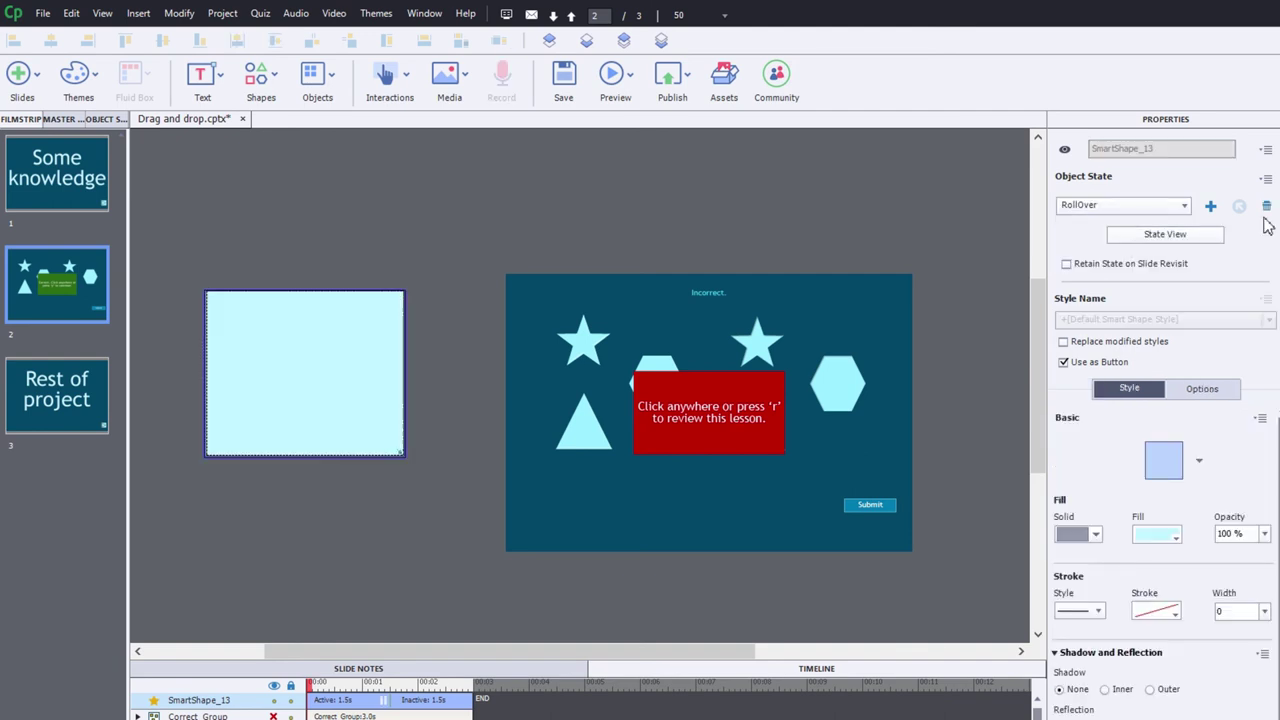
pyautogui.click(1266, 205)
pyautogui.click(785, 443)
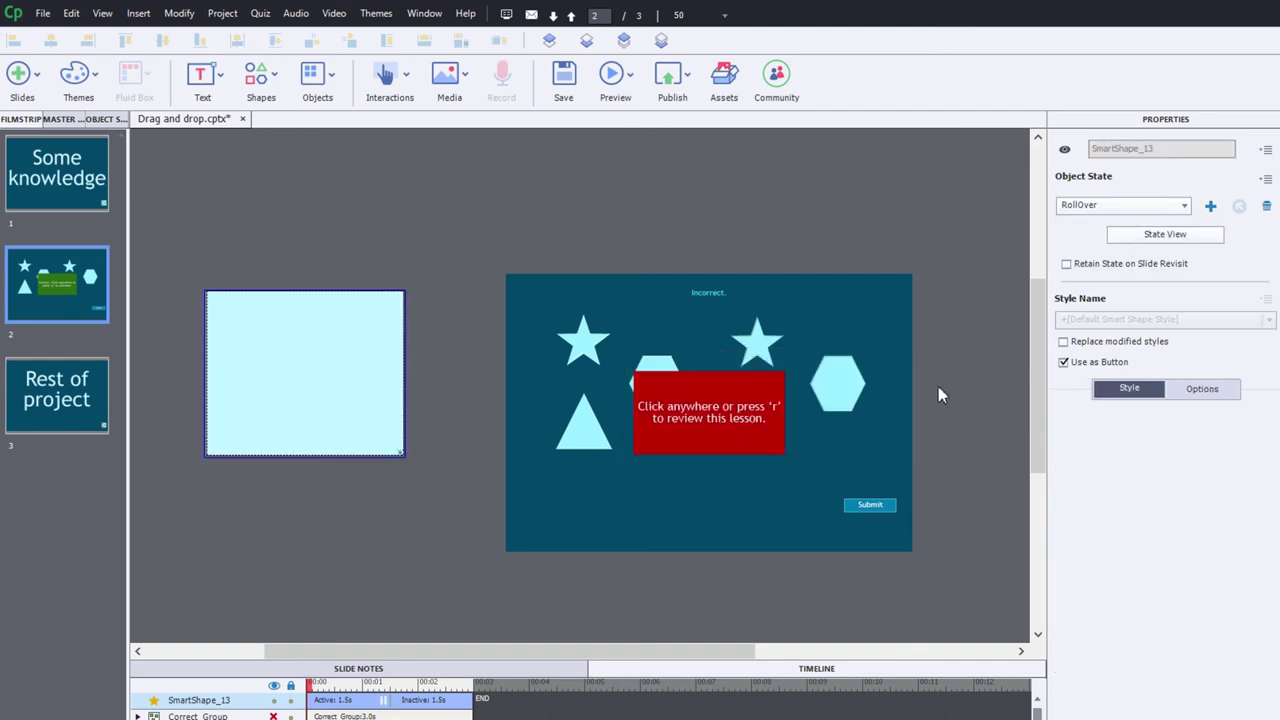
pyautogui.click(1128, 205)
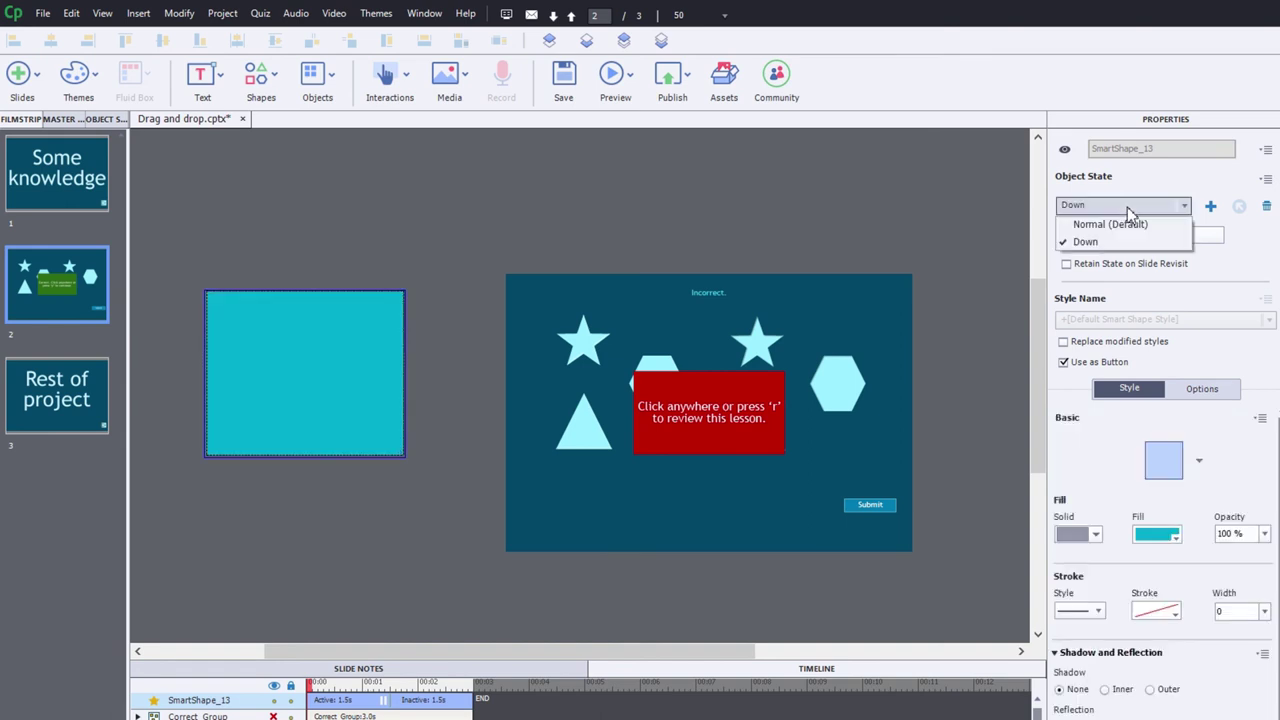
pyautogui.click(1128, 240)
pyautogui.click(1266, 205)
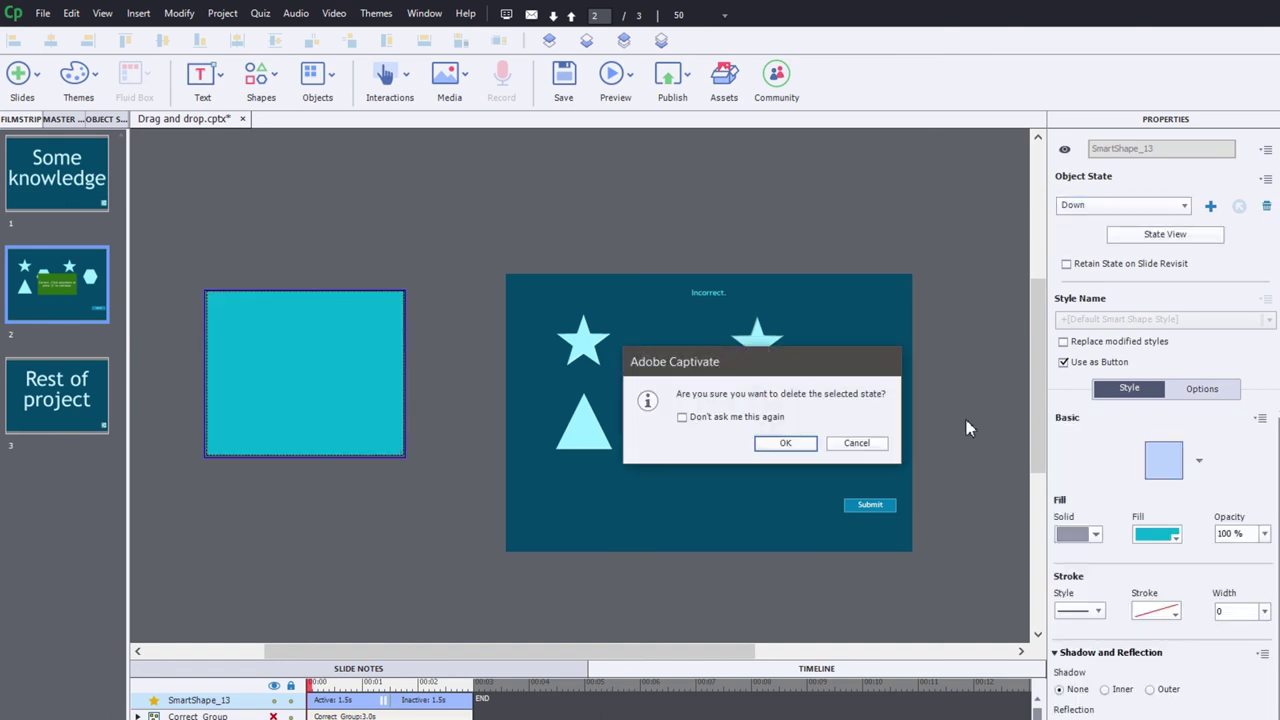
pyautogui.click(803, 446)
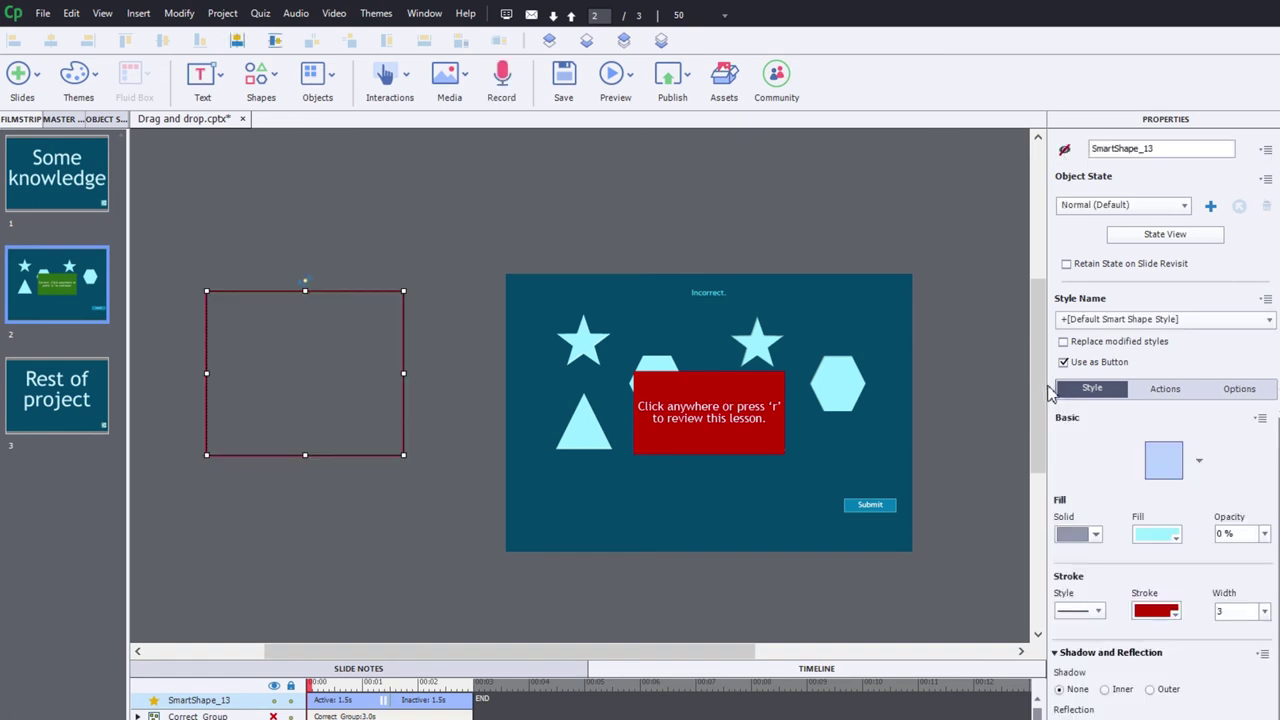
# - Group the red review message with the outlined box, hide it in output, and name it Incorrect_Group
pyautogui.click(886, 424)
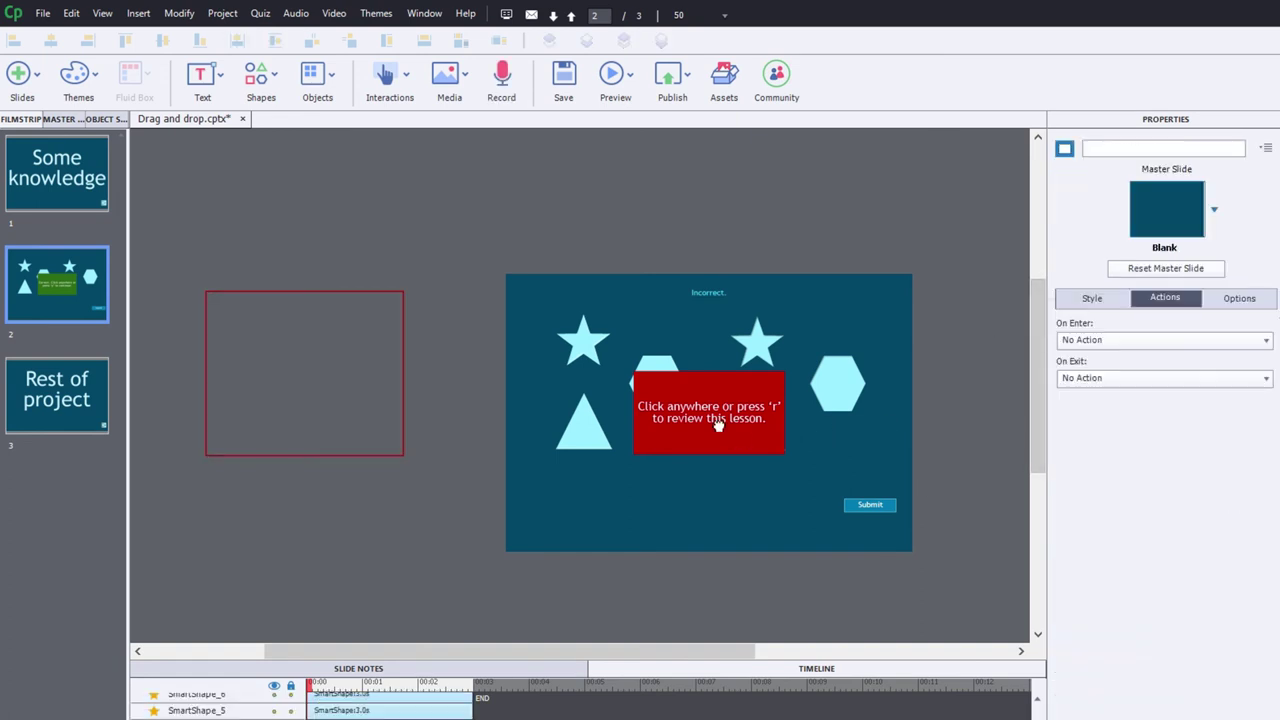
pyautogui.click(716, 424)
pyautogui.keyDown('shift'); pyautogui.click(292, 364); pyautogui.keyUp('shift')
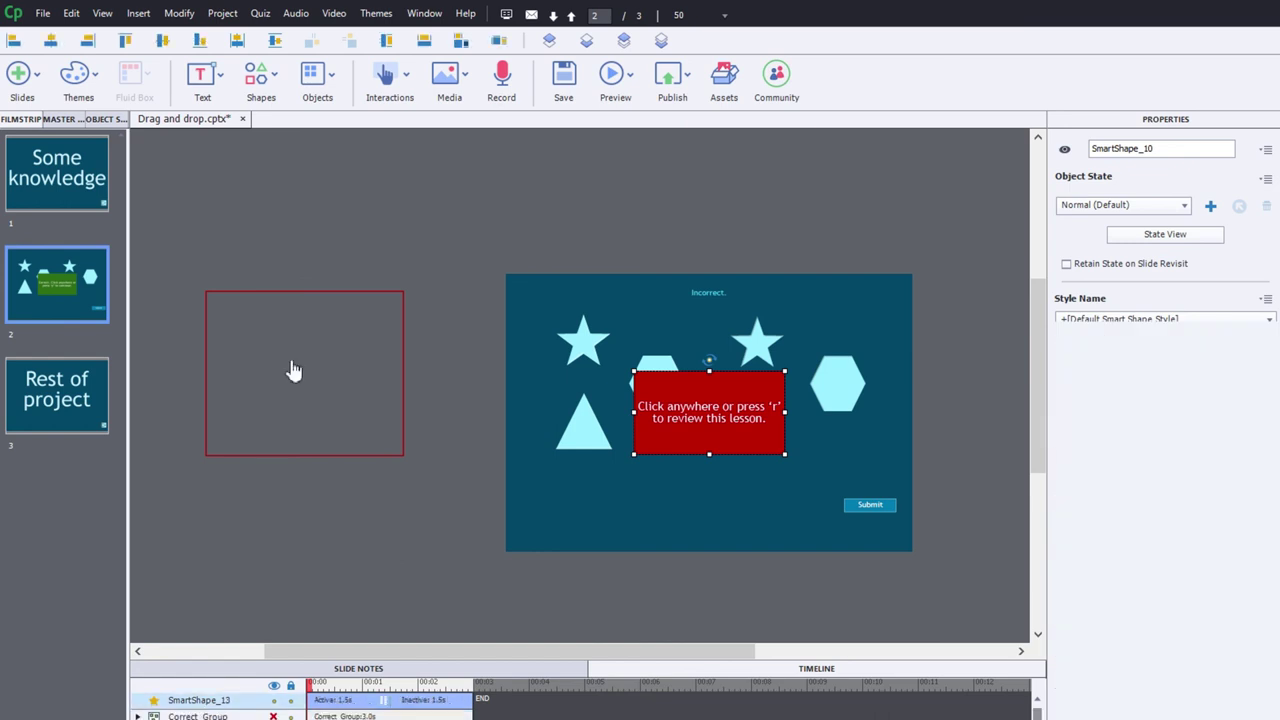
pyautogui.hotkey('ctrl', 'g')
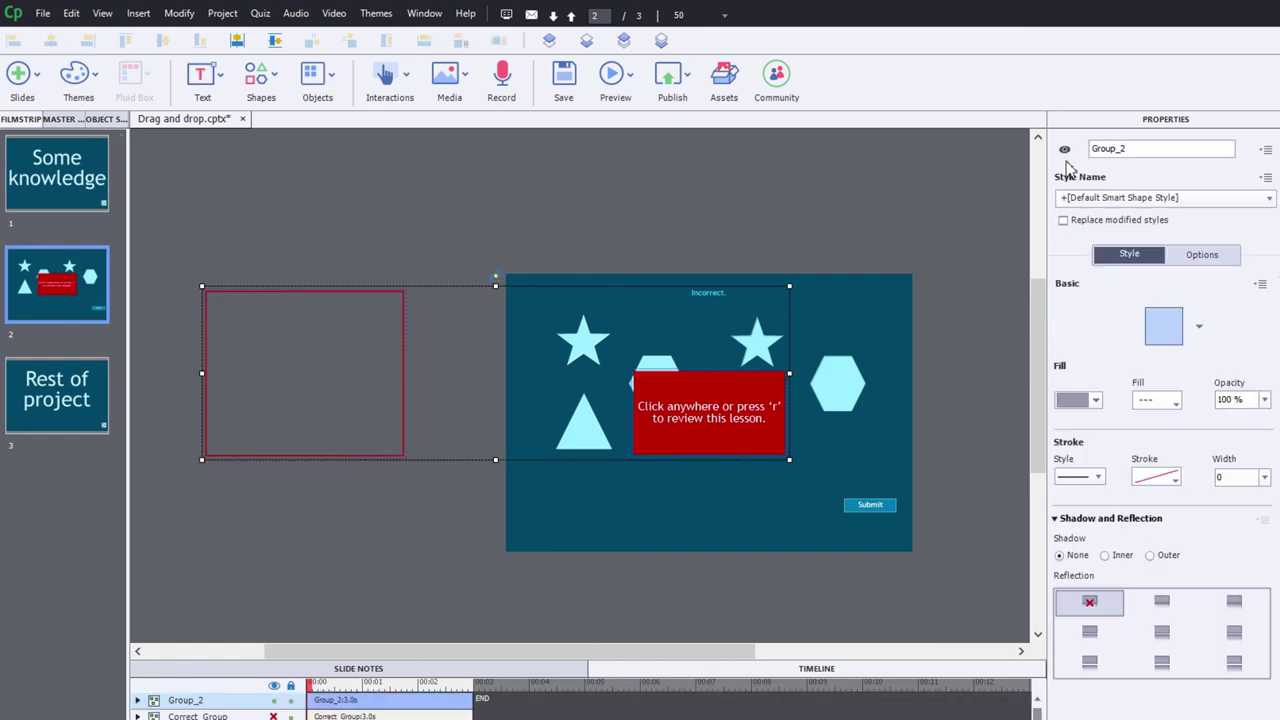
pyautogui.click(1064, 149)
pyautogui.click(1157, 148)
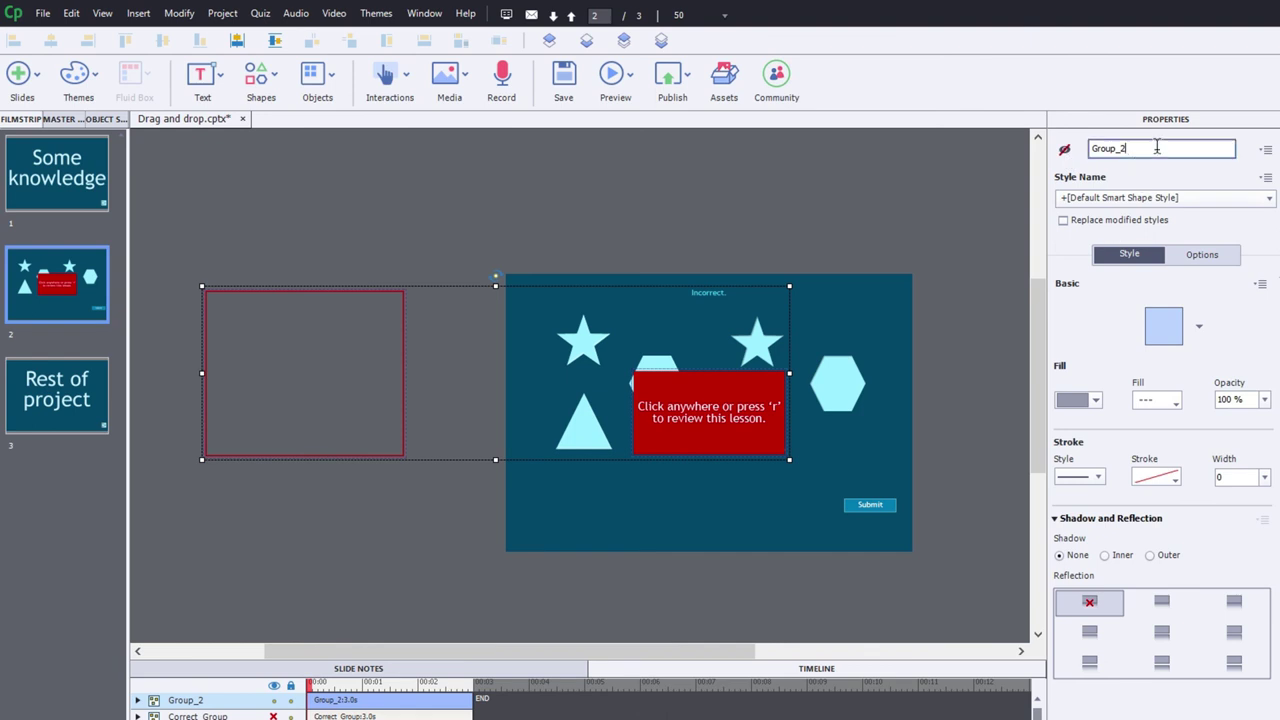
pyautogui.doubleClick(1157, 148)
pyautogui.write('1')
pyautogui.press('Return')
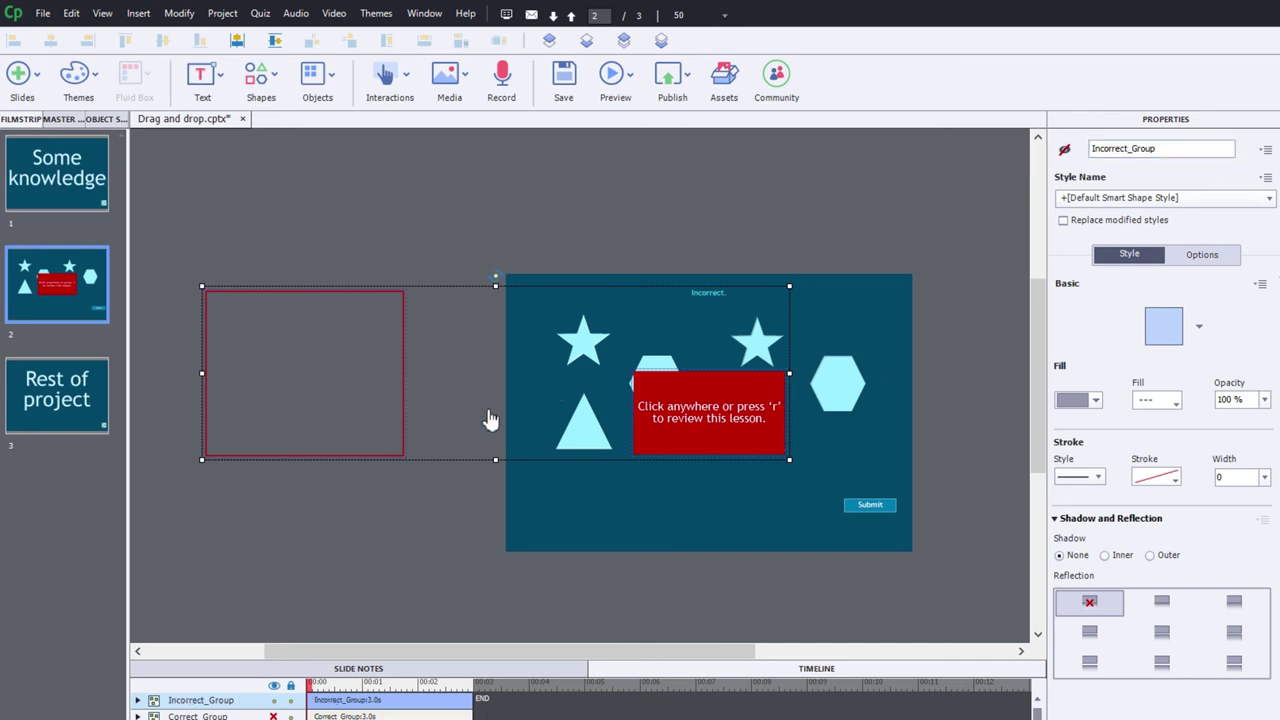
# - Stretch the red-outlined box by its corners to frame the whole slide
pyautogui.click(370, 440)
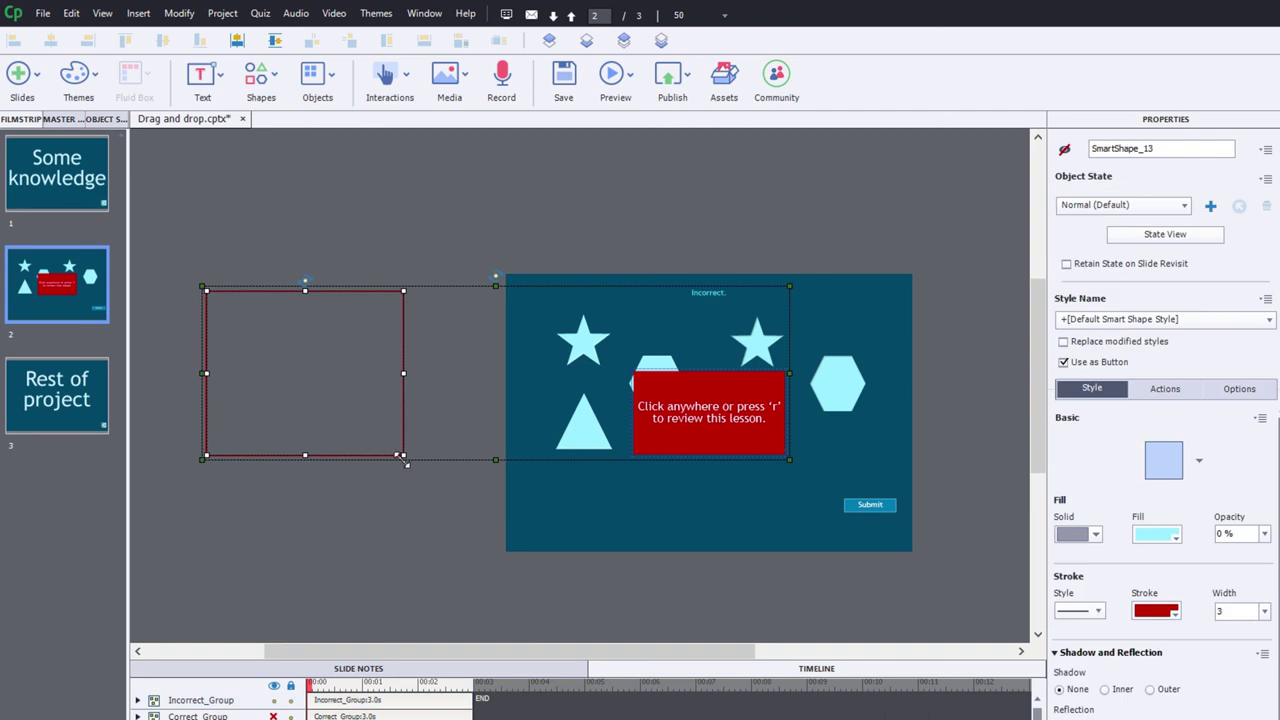
pyautogui.moveTo(403, 457); pyautogui.dragTo(925, 567)
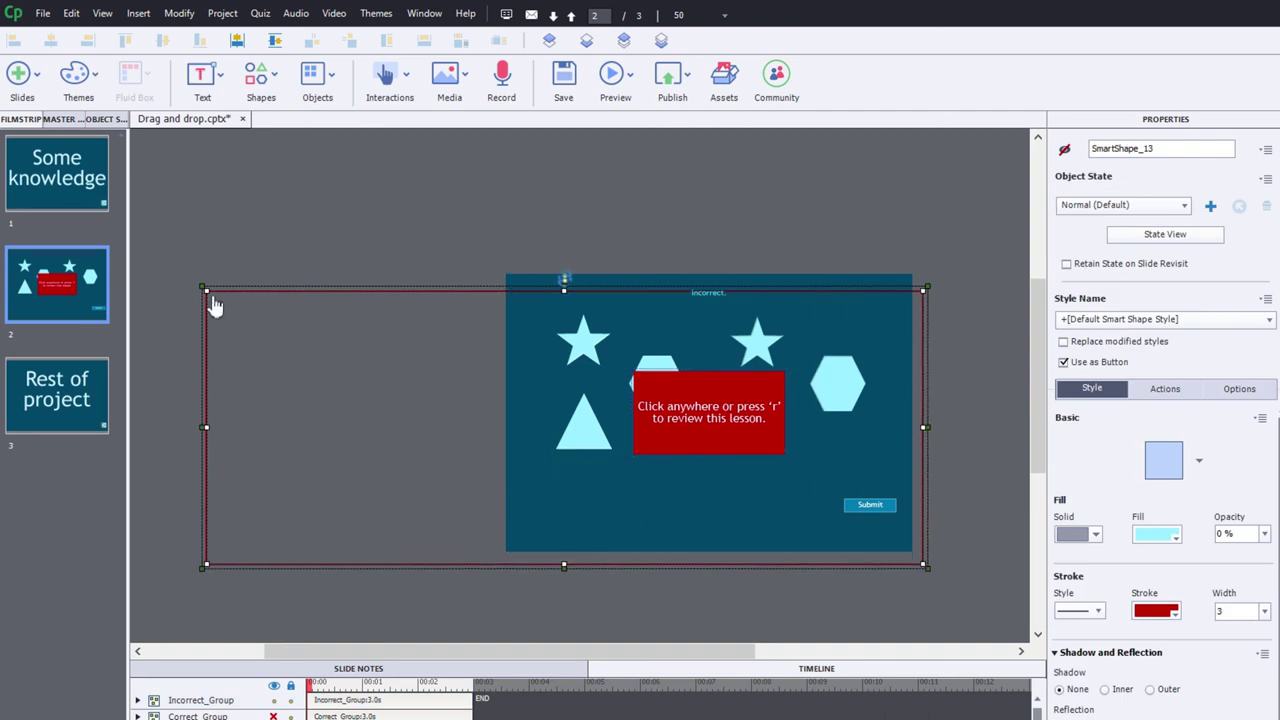
pyautogui.moveTo(205, 289); pyautogui.dragTo(491, 262)
pyautogui.moveTo(490, 262); pyautogui.dragTo(490, 262)
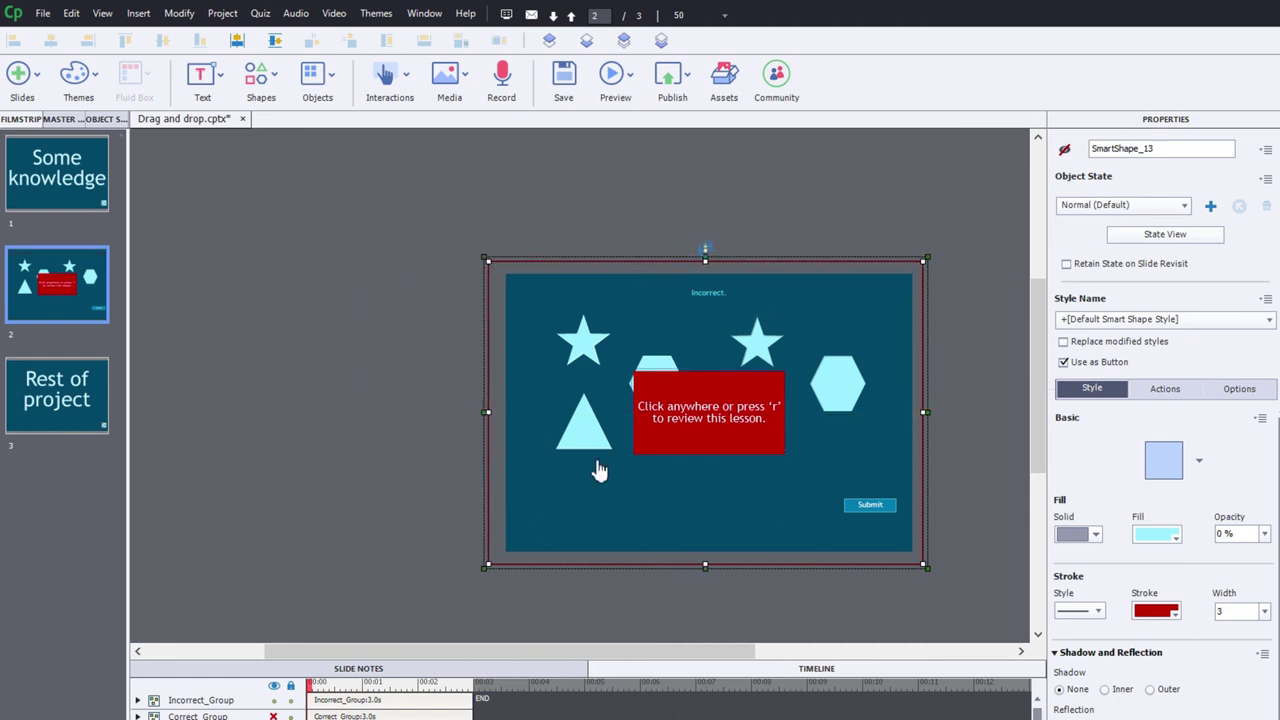
# - Assign R as the box's keyboard shortcut, with mouse clicks still allowed
pyautogui.click(1180, 393)
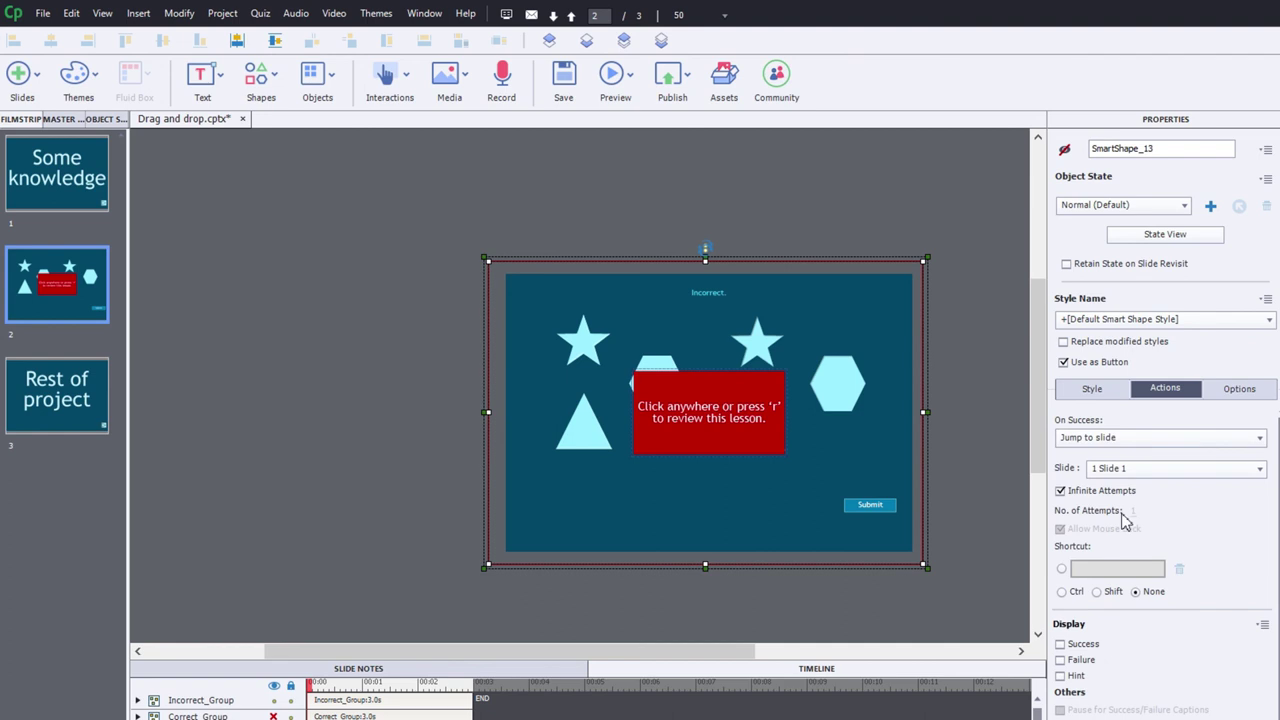
pyautogui.click(1062, 569)
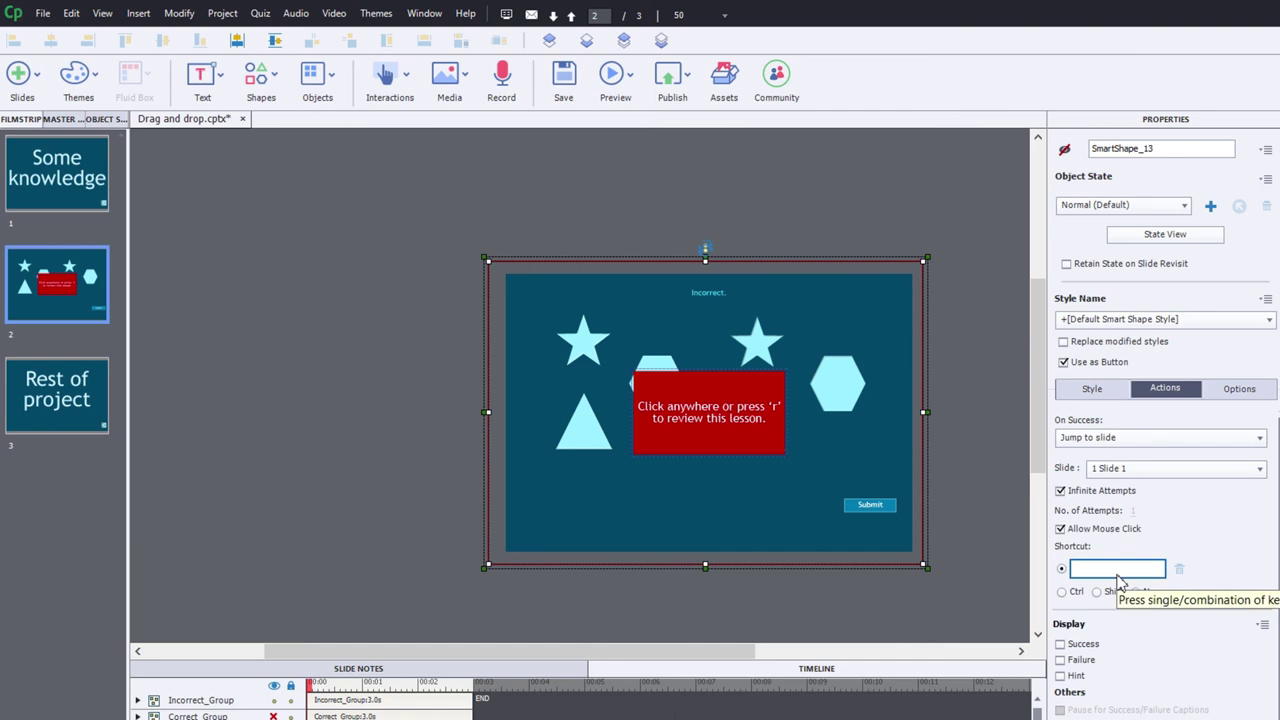
pyautogui.press('r')
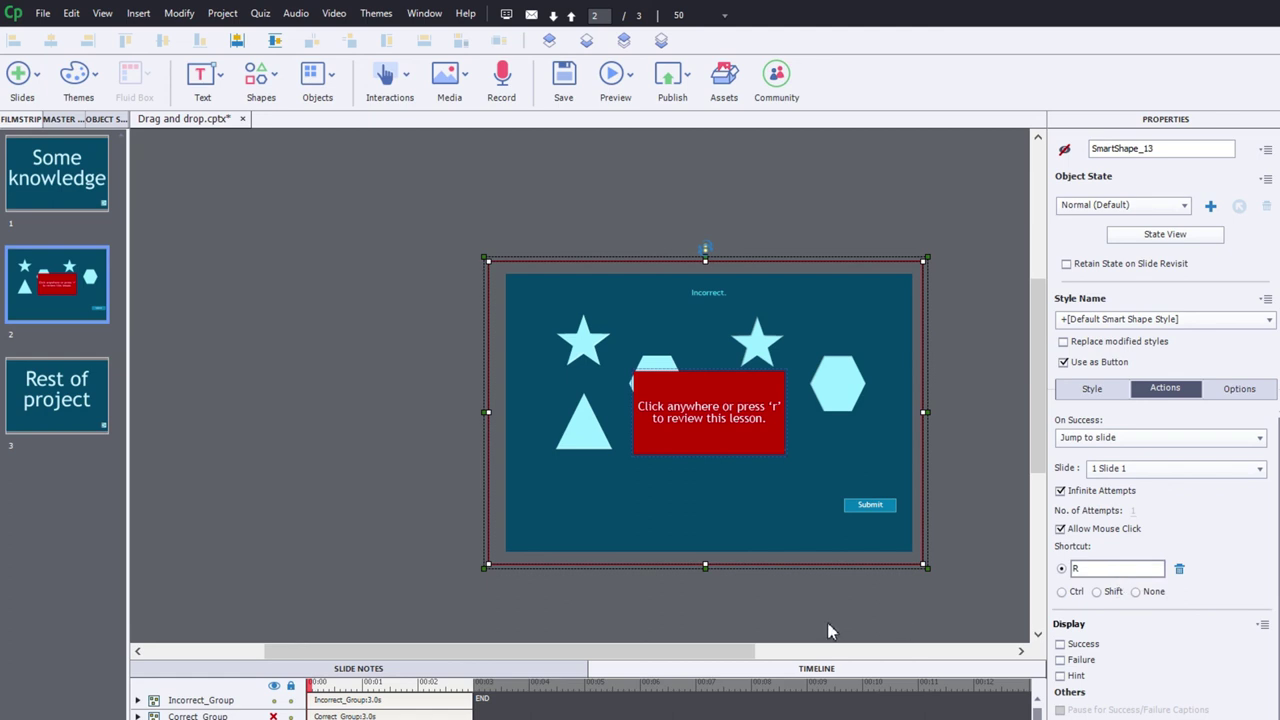
# - Hide both Incorrect_Group and Correct_Group on the slide with the timeline visibility toggles
pyautogui.click(755, 612)
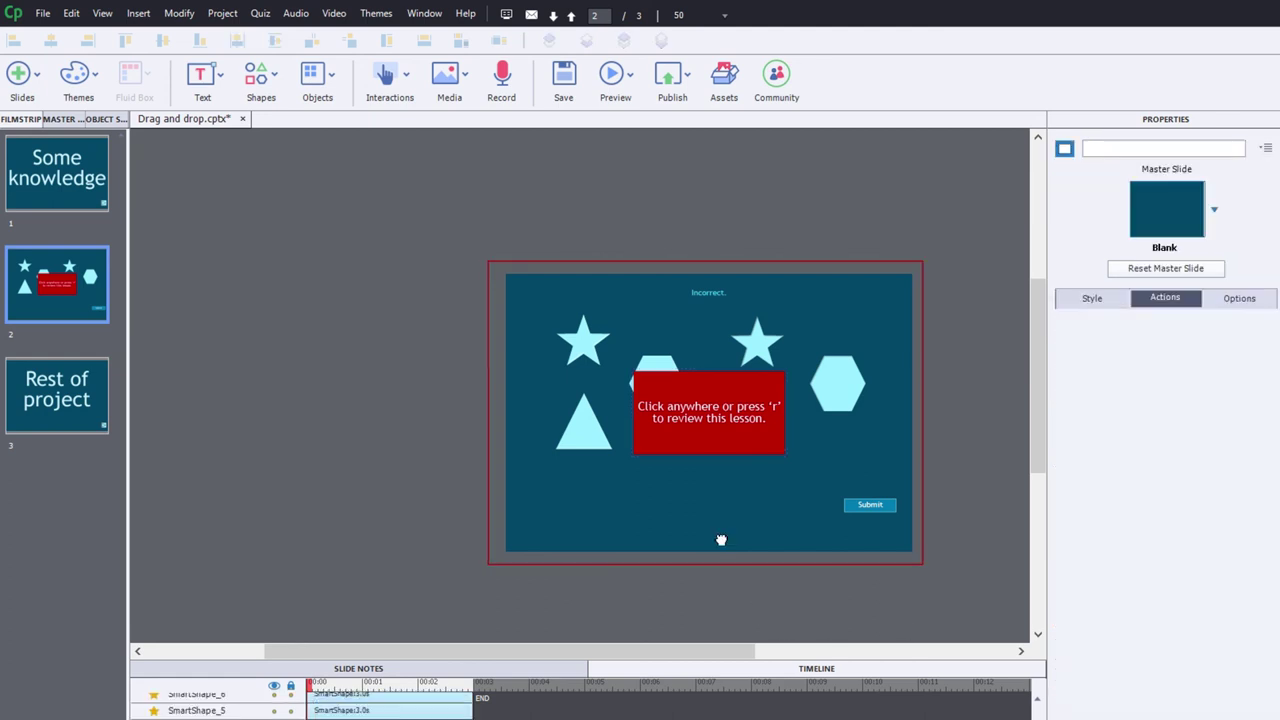
pyautogui.click(723, 534)
pyautogui.click(274, 700)
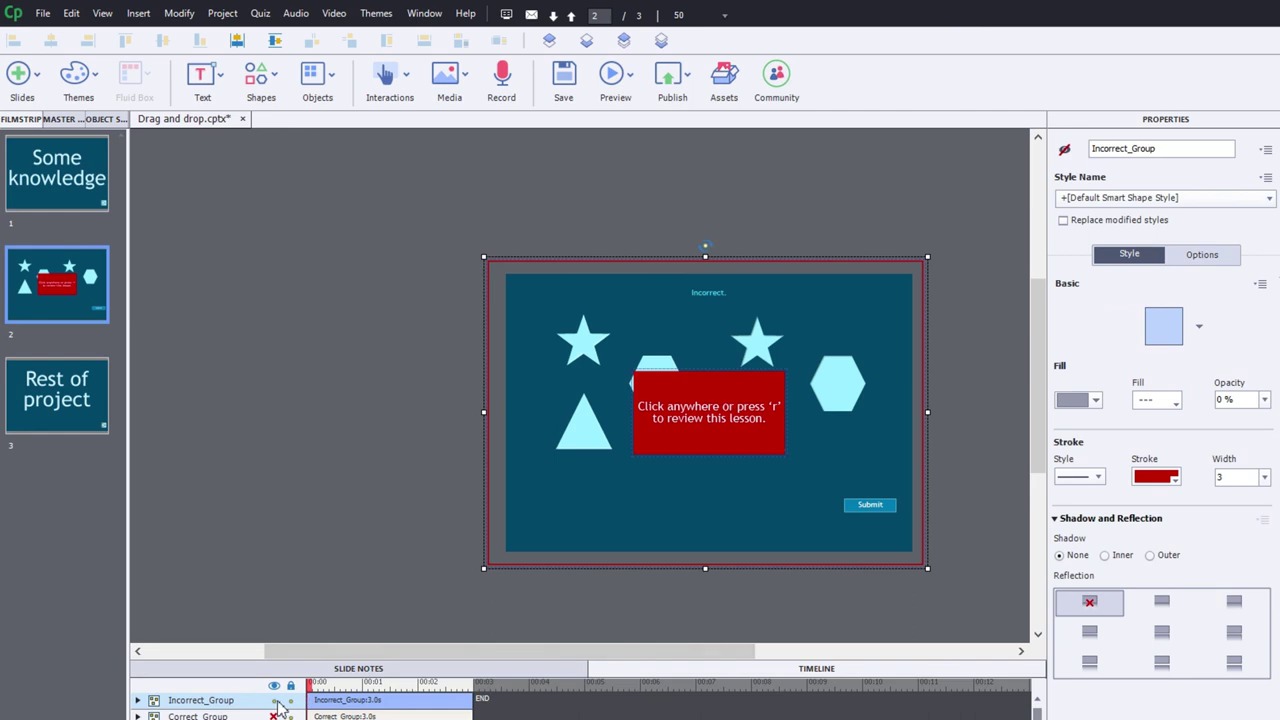
pyautogui.click(274, 468)
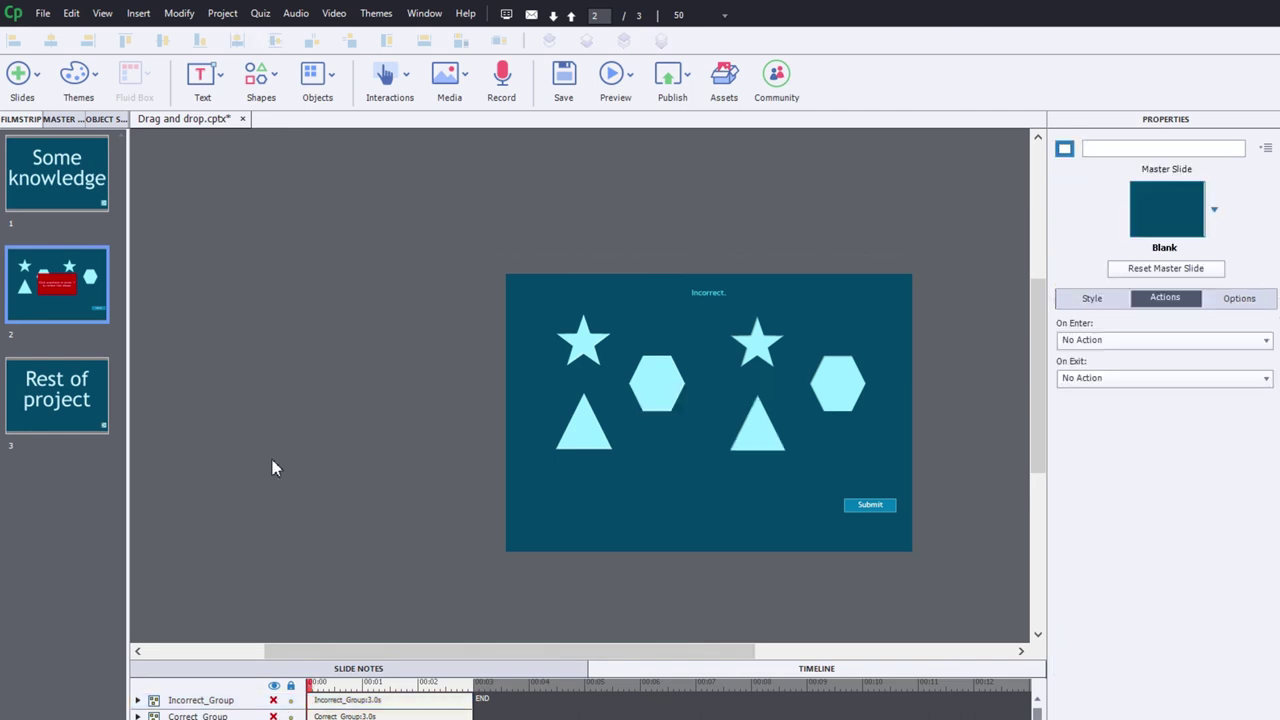
pyautogui.click(274, 700)
pyautogui.click(243, 705)
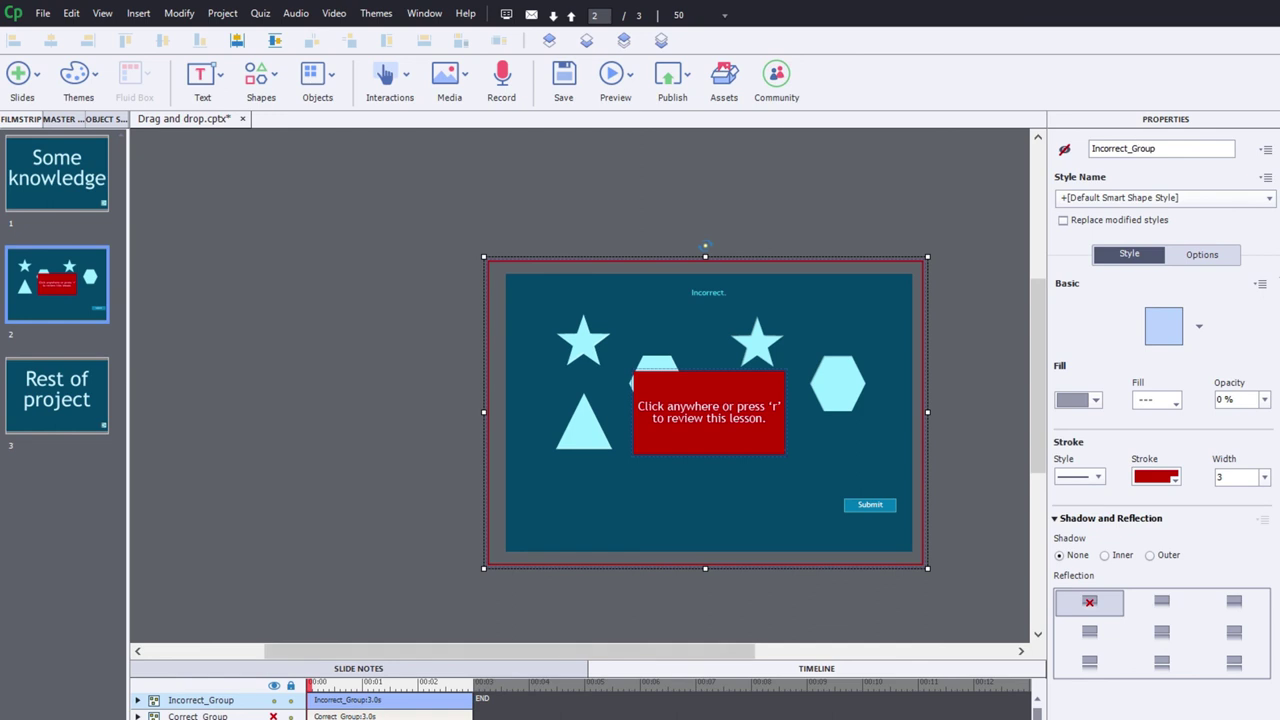
pyautogui.click(273, 716)
pyautogui.click(243, 716)
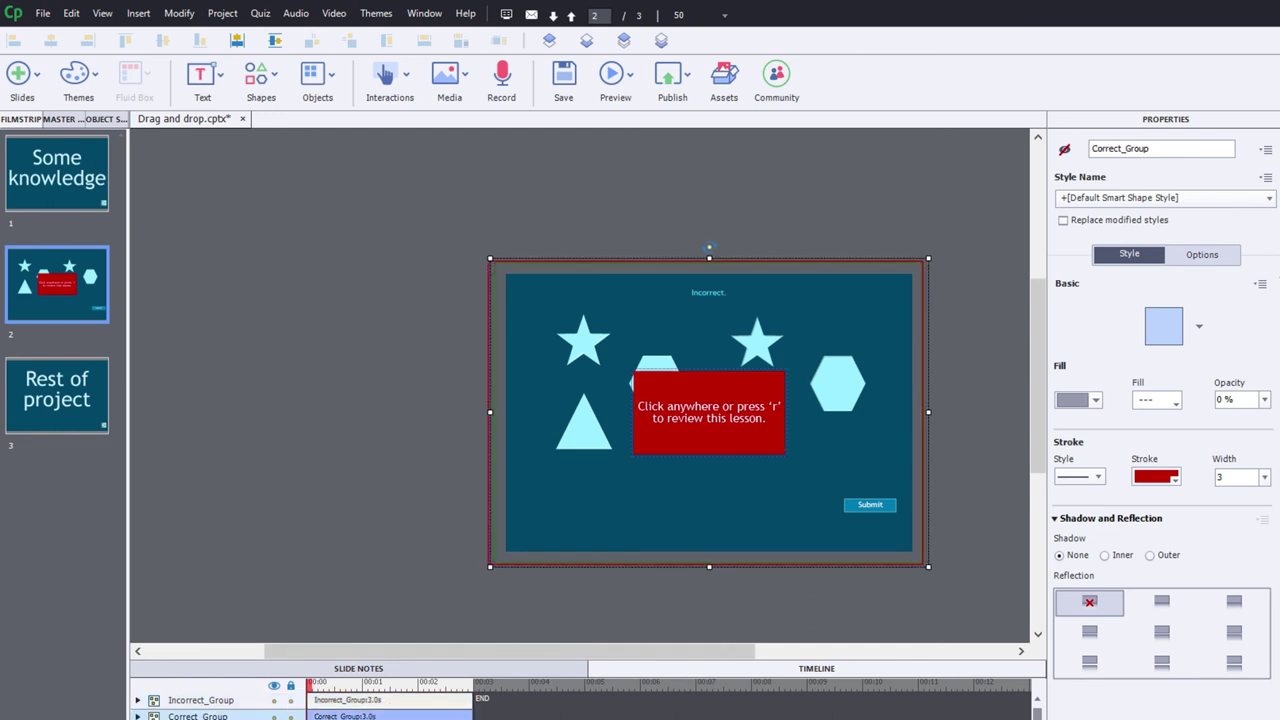
pyautogui.click(274, 685)
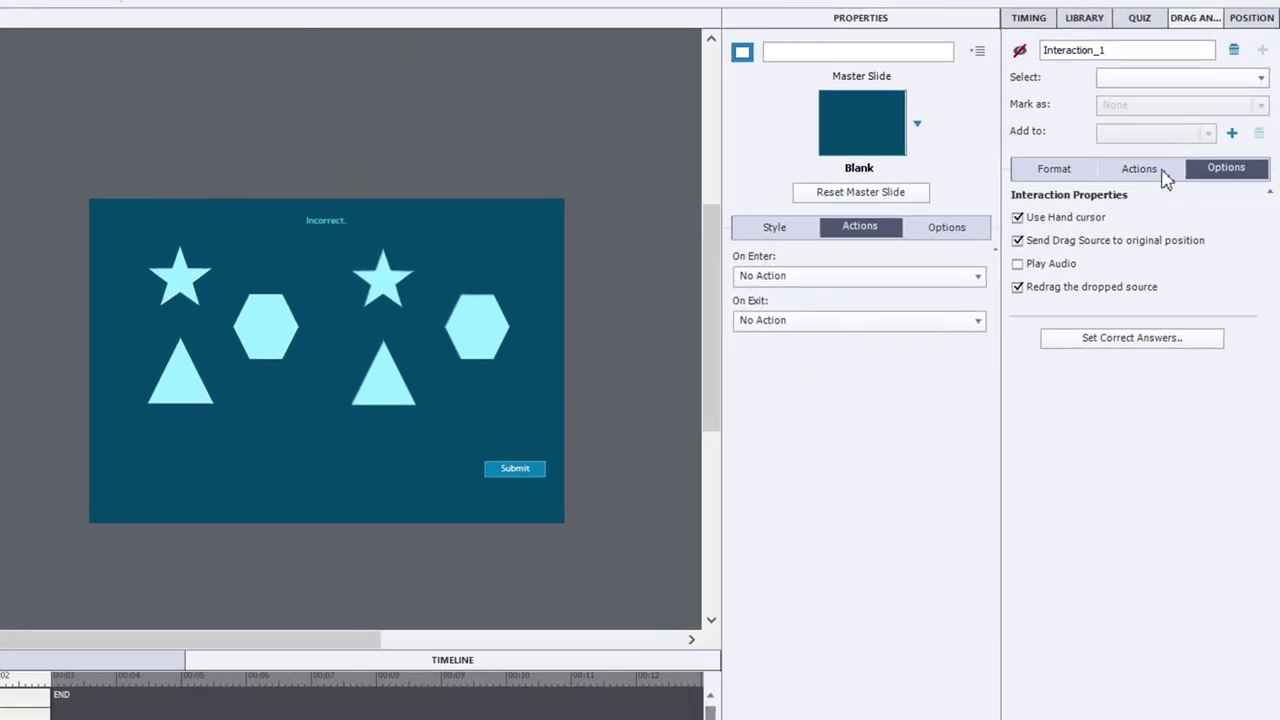
# - Set the interaction's On Success to Show Correct_Group, with Continue Playing the Project unchecked
pyautogui.click(1163, 172)
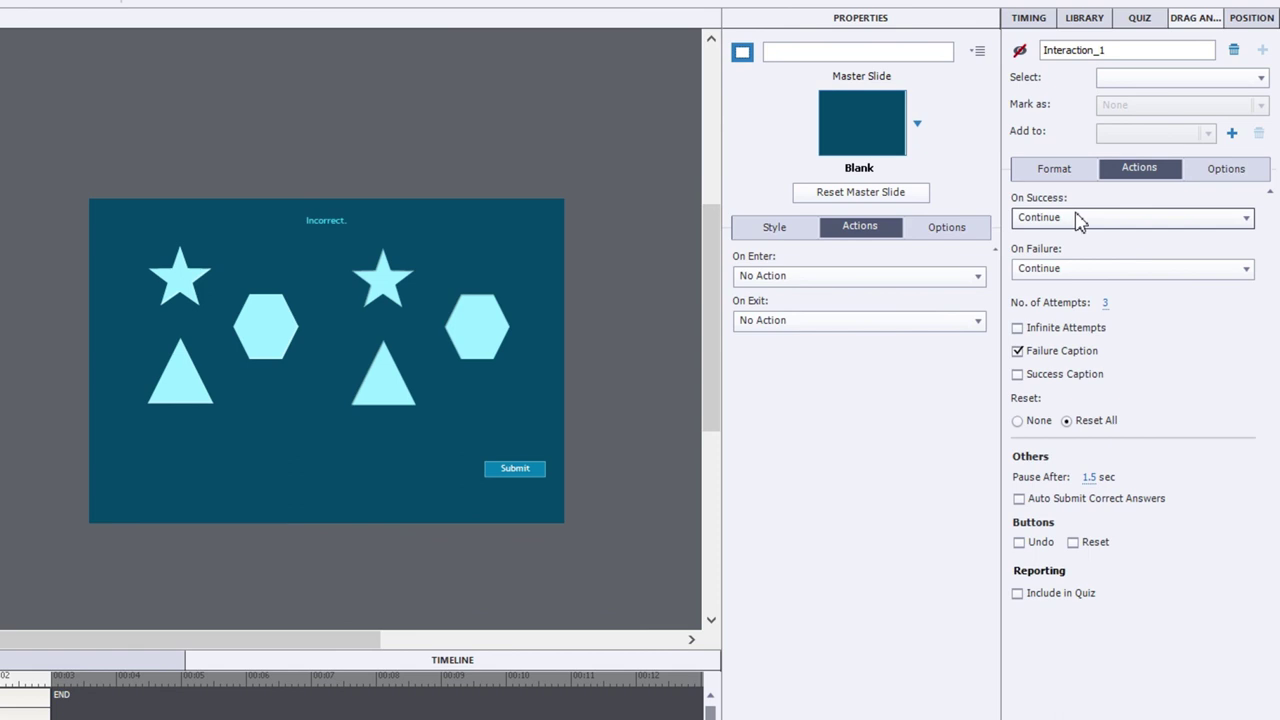
pyautogui.click(1120, 220)
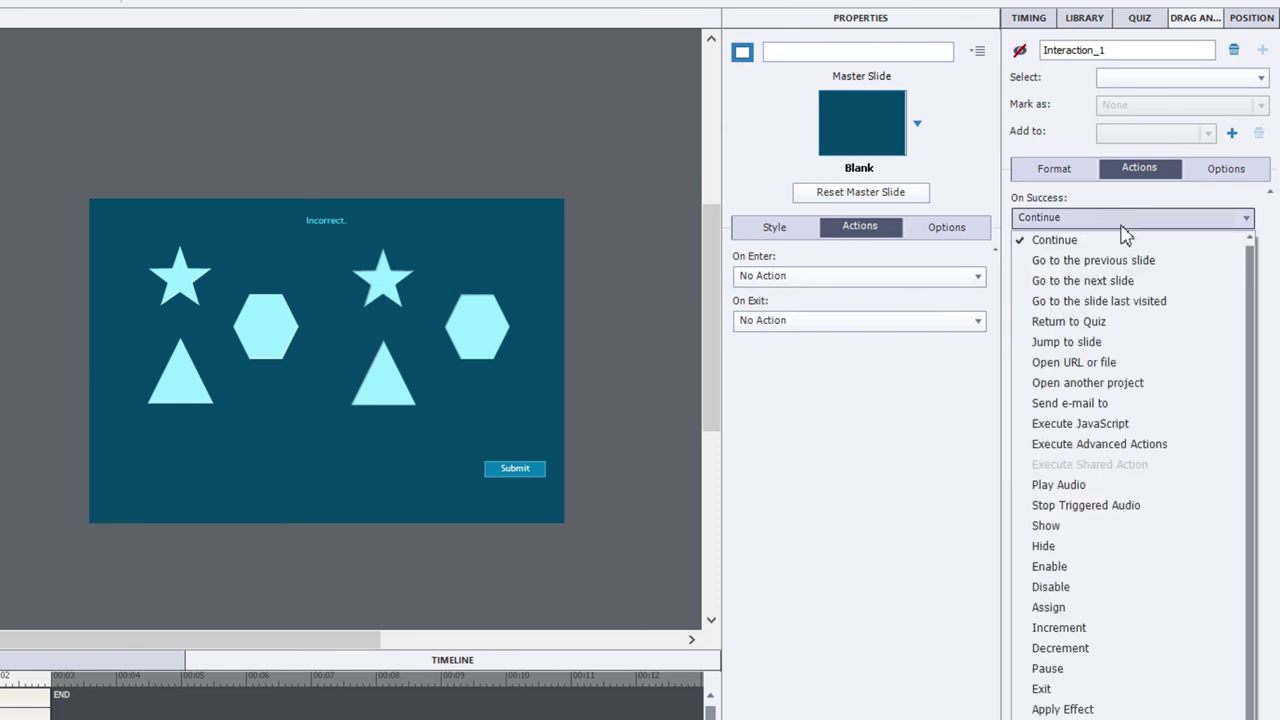
pyautogui.click(1090, 526)
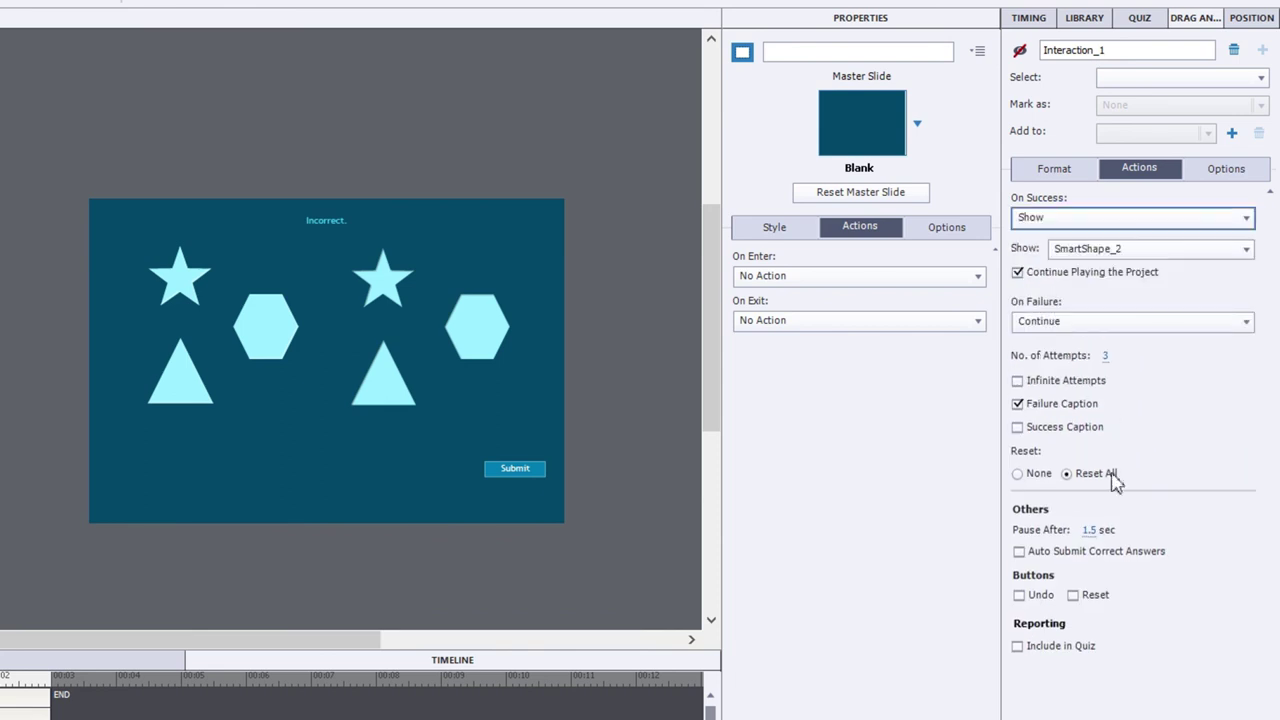
pyautogui.click(1140, 252)
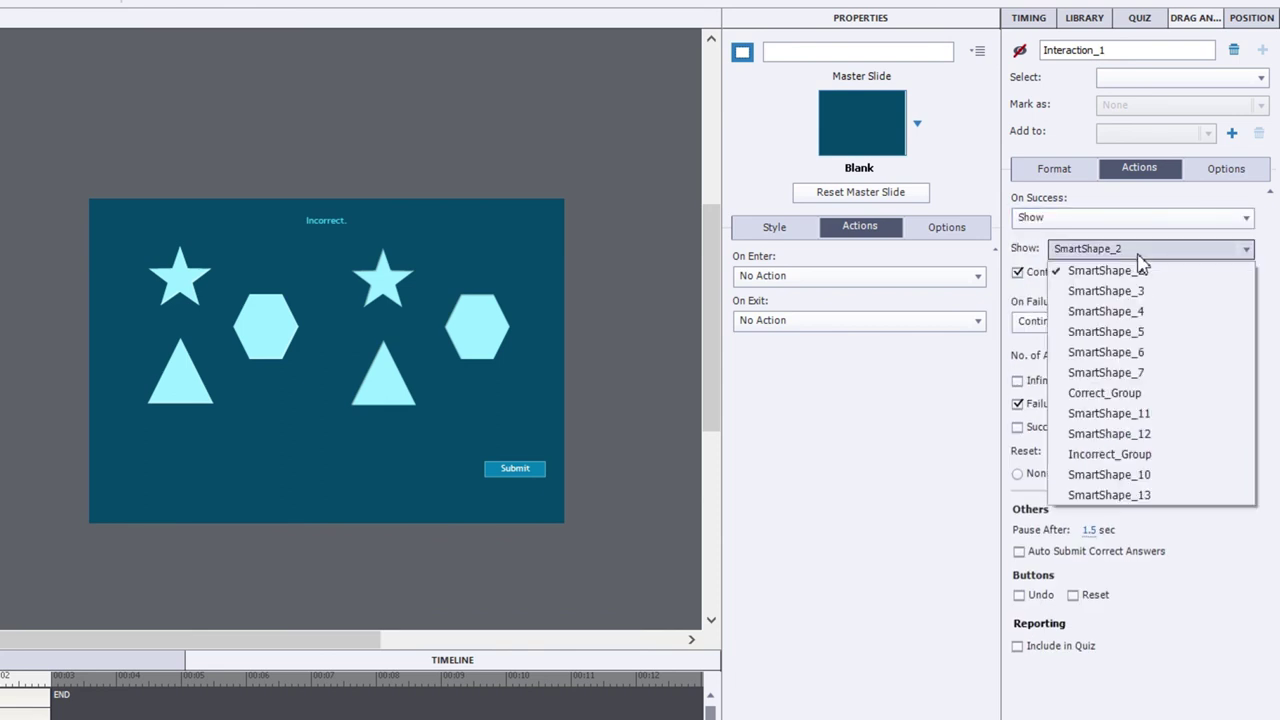
pyautogui.click(1168, 394)
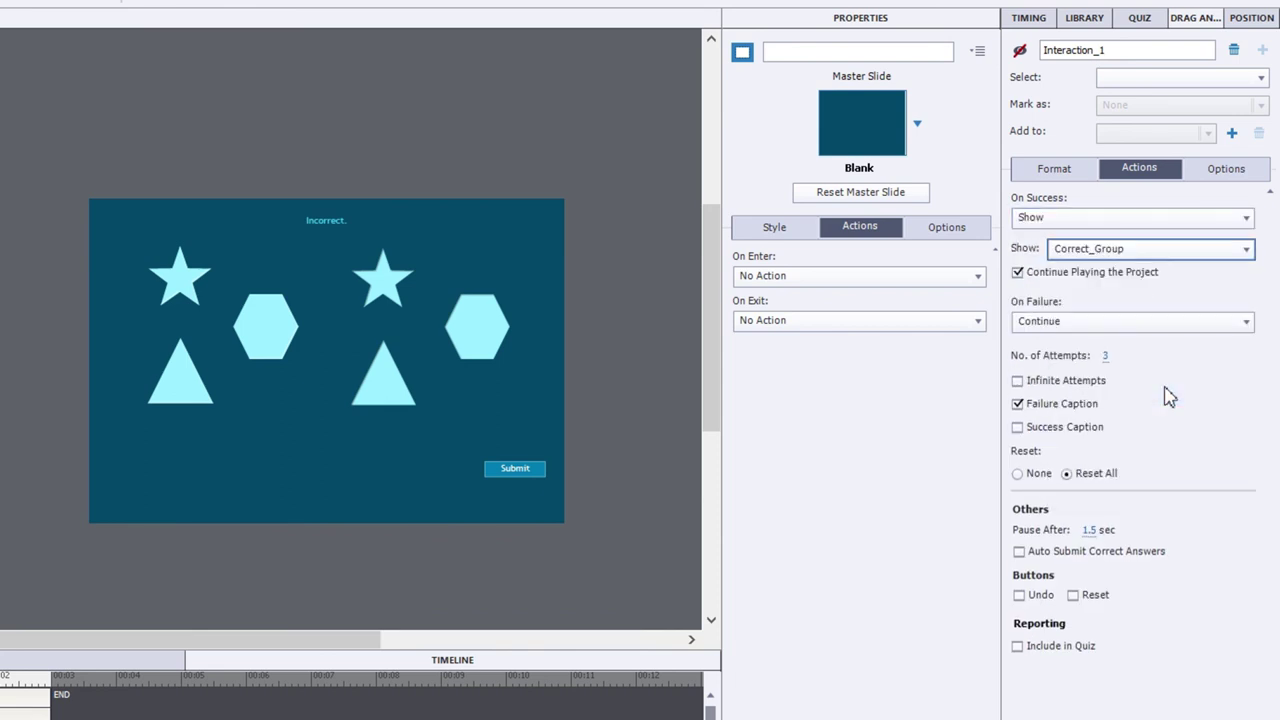
pyautogui.click(1029, 275)
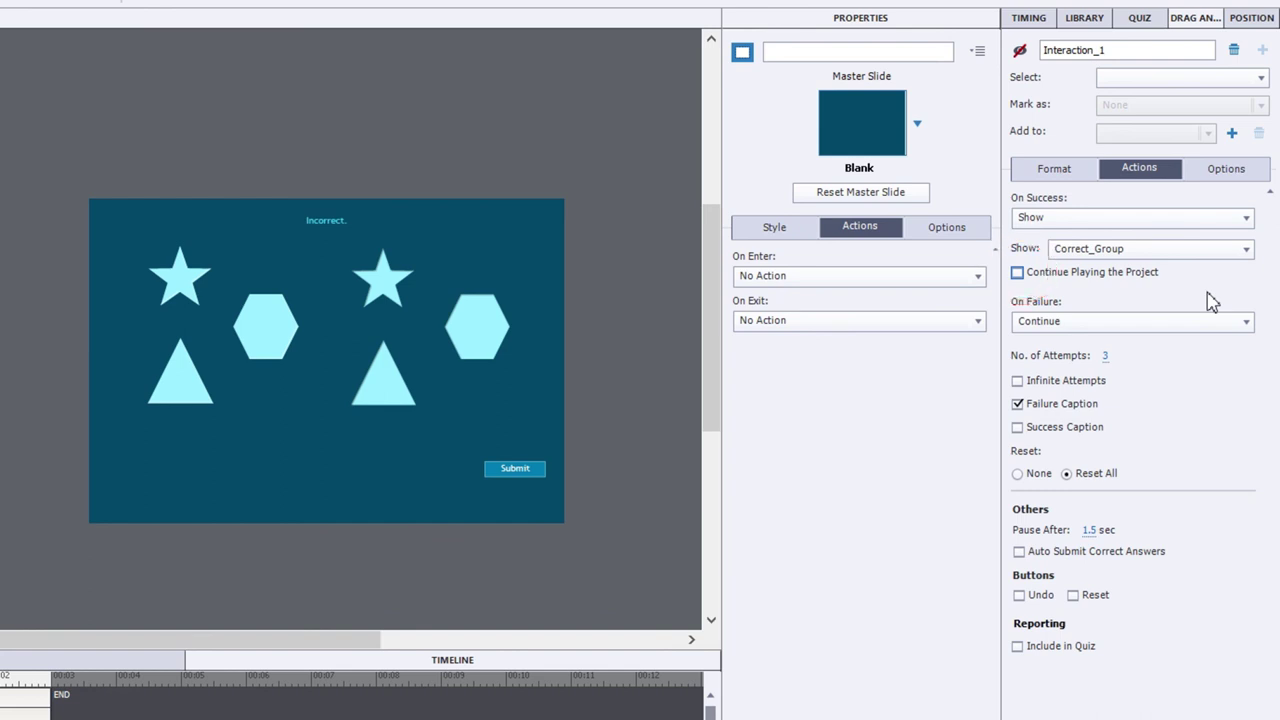
# - Set On Failure to Show Incorrect_Group, with Continue Playing the Project unchecked
pyautogui.click(1105, 325)
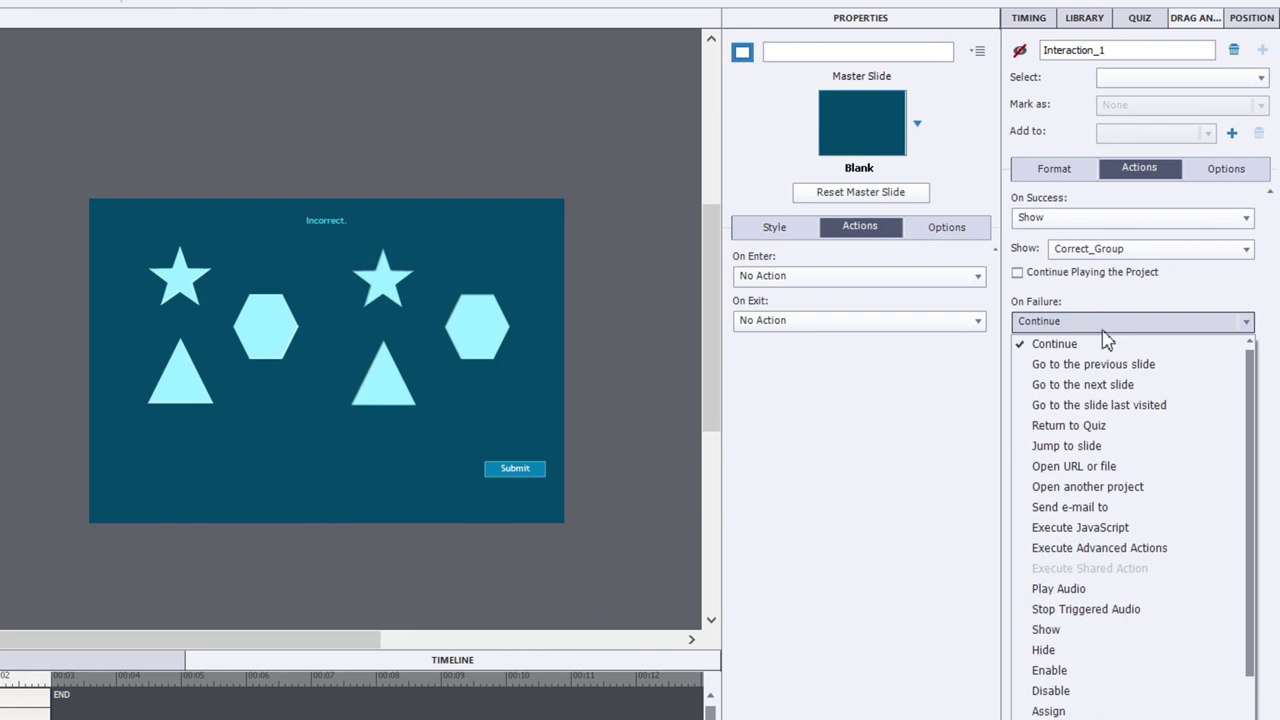
pyautogui.click(1087, 632)
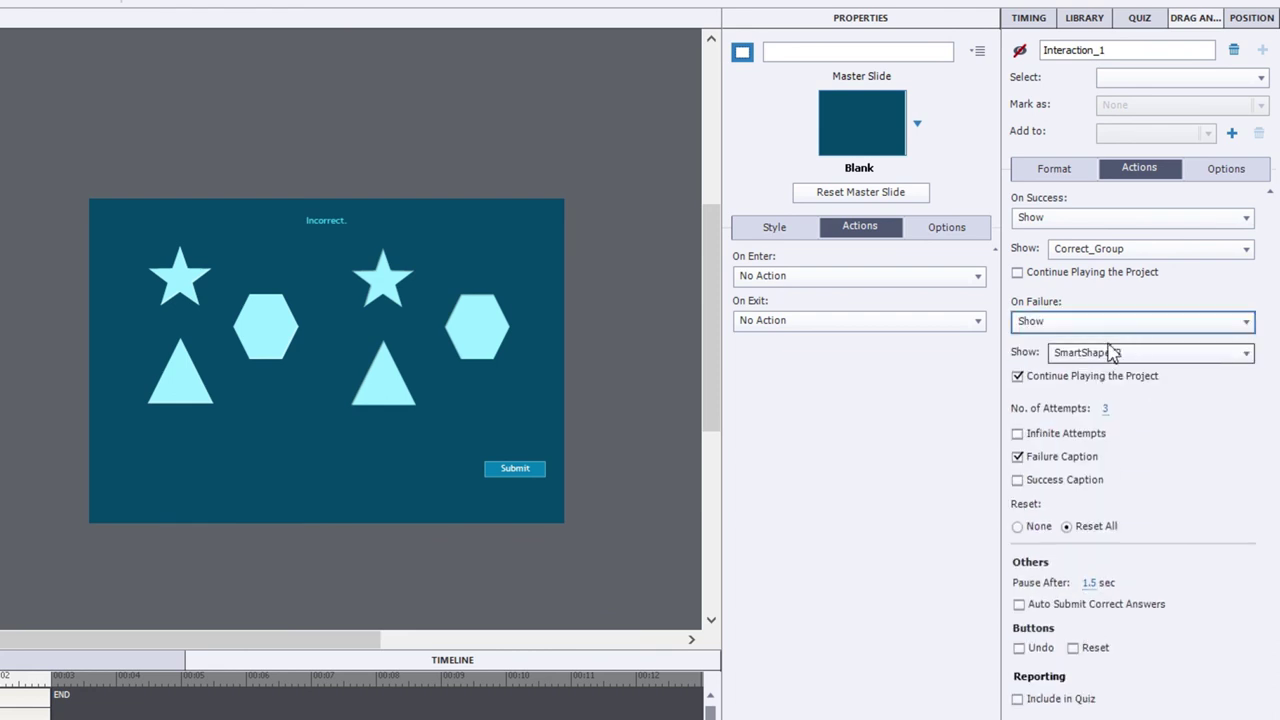
pyautogui.click(1147, 356)
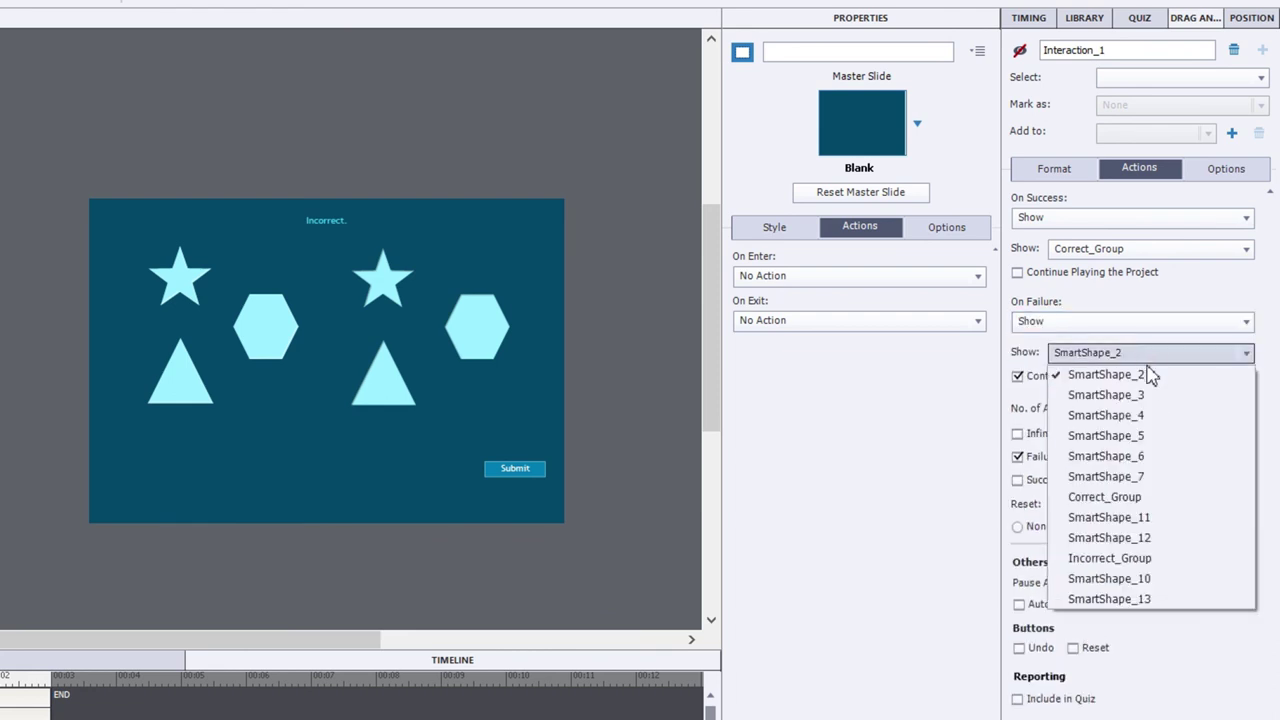
pyautogui.click(1135, 558)
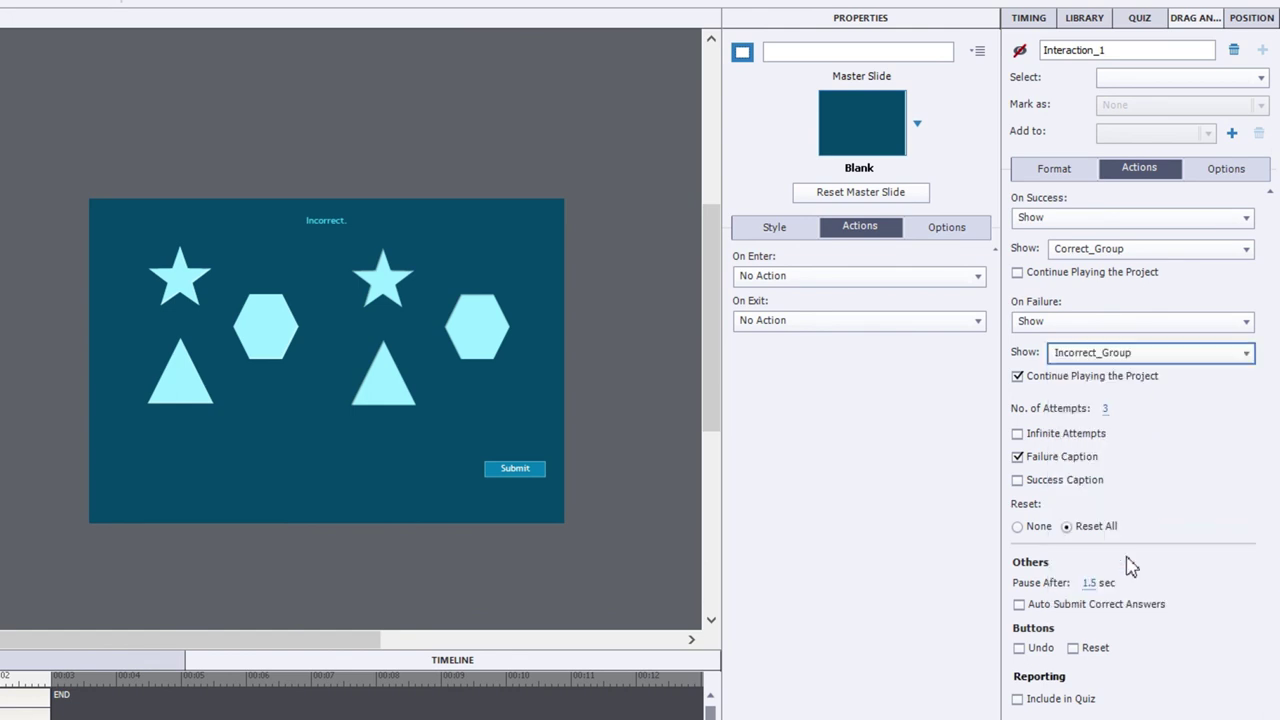
pyautogui.click(1017, 376)
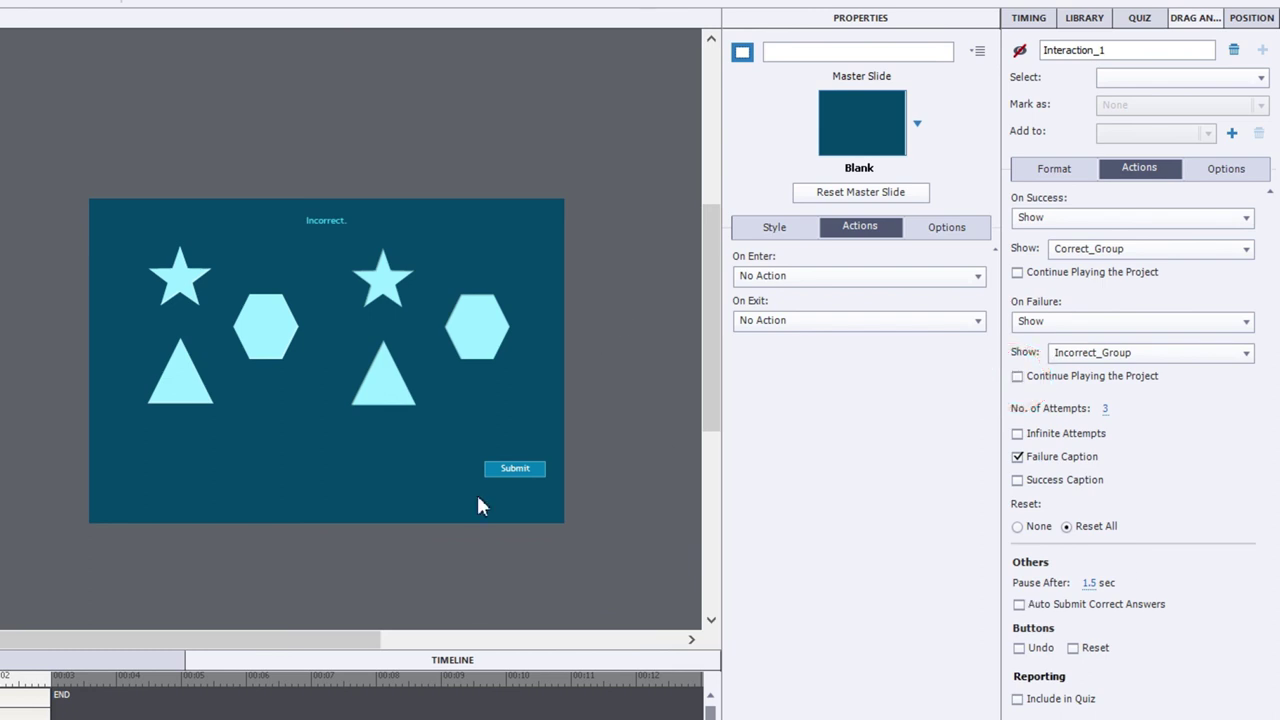
# - Set slide On Enter to Execute Advanced Actions and start a new action named resetslide2
pyautogui.moveTo(360, 640); pyautogui.dragTo(495, 640)
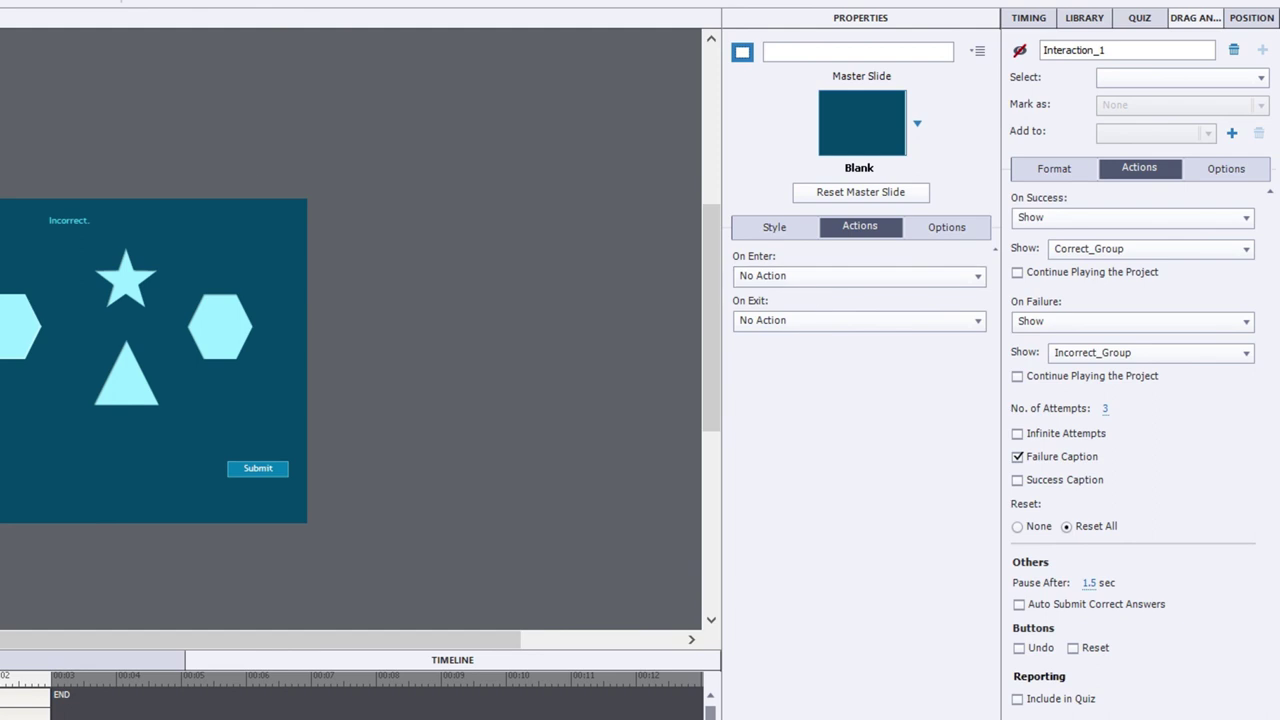
pyautogui.click(830, 276)
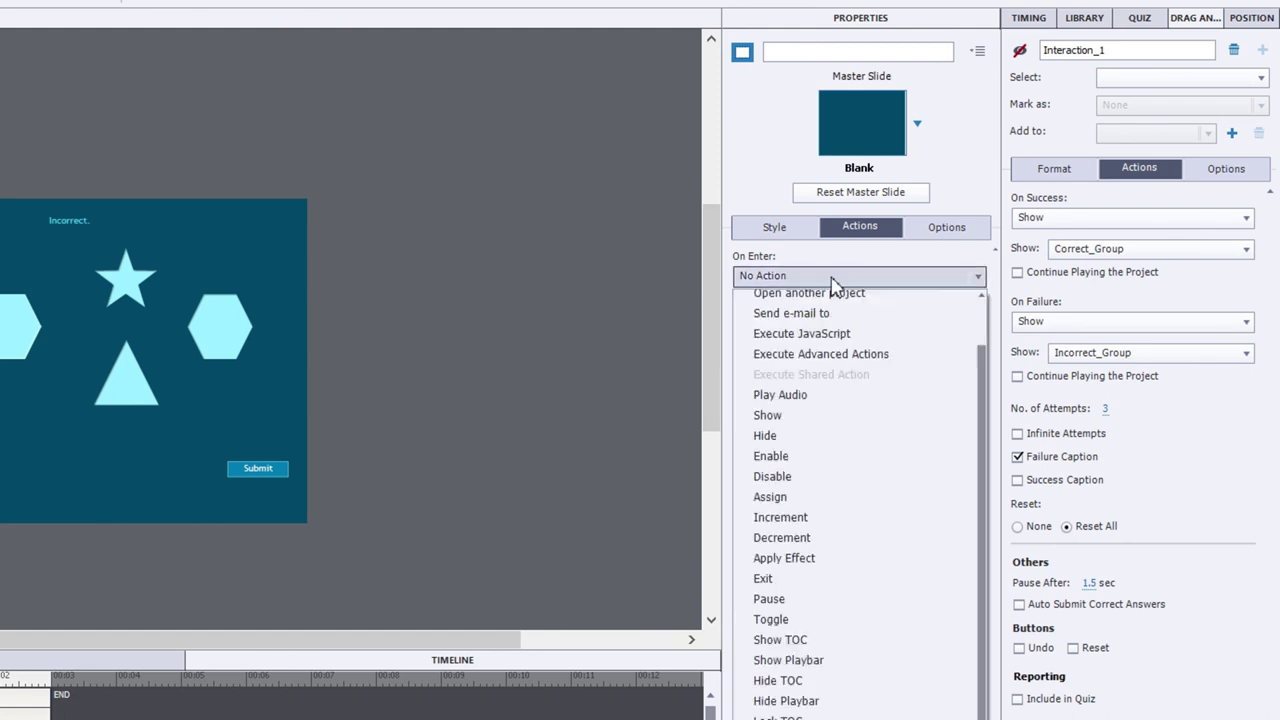
pyautogui.click(866, 354)
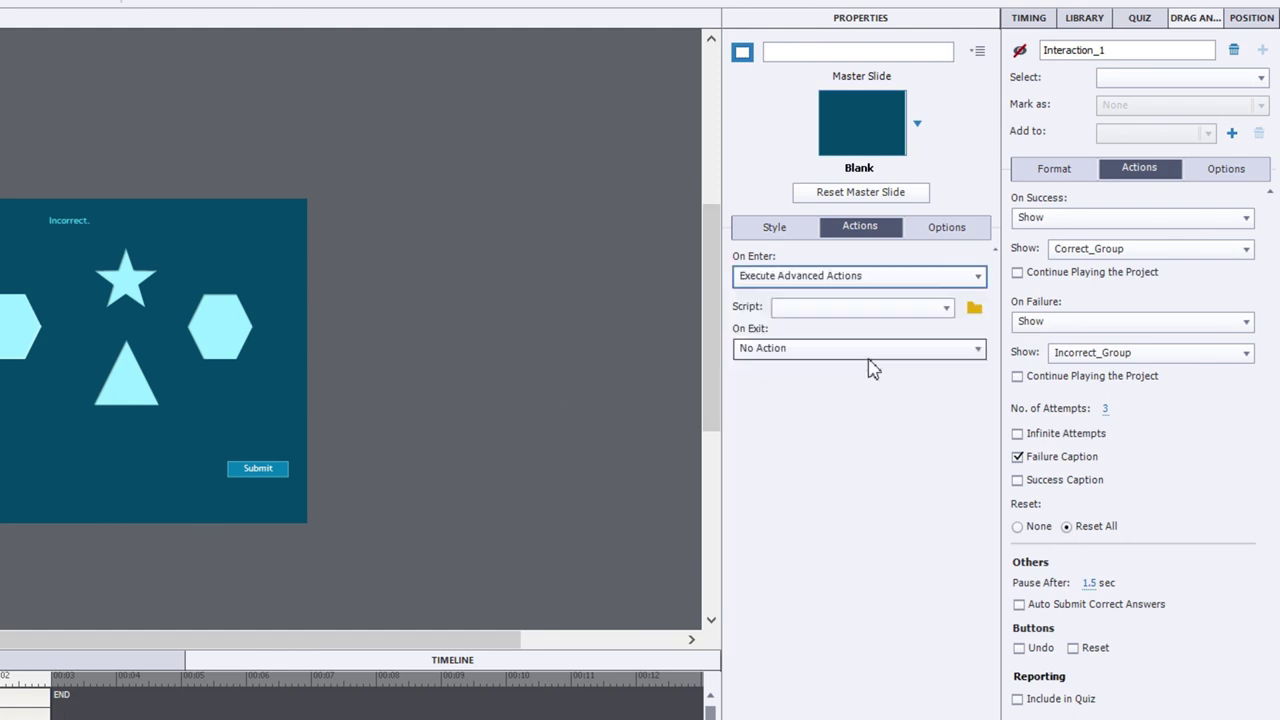
pyautogui.click(975, 307)
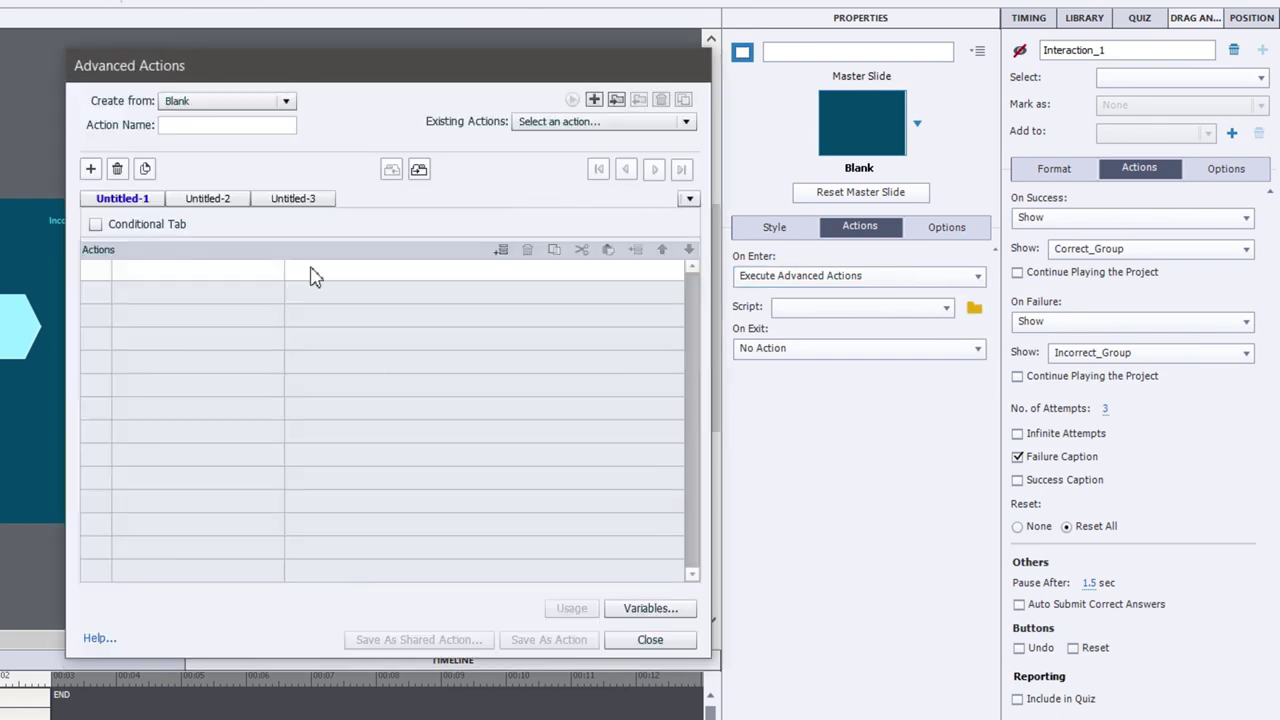
pyautogui.click(185, 130)
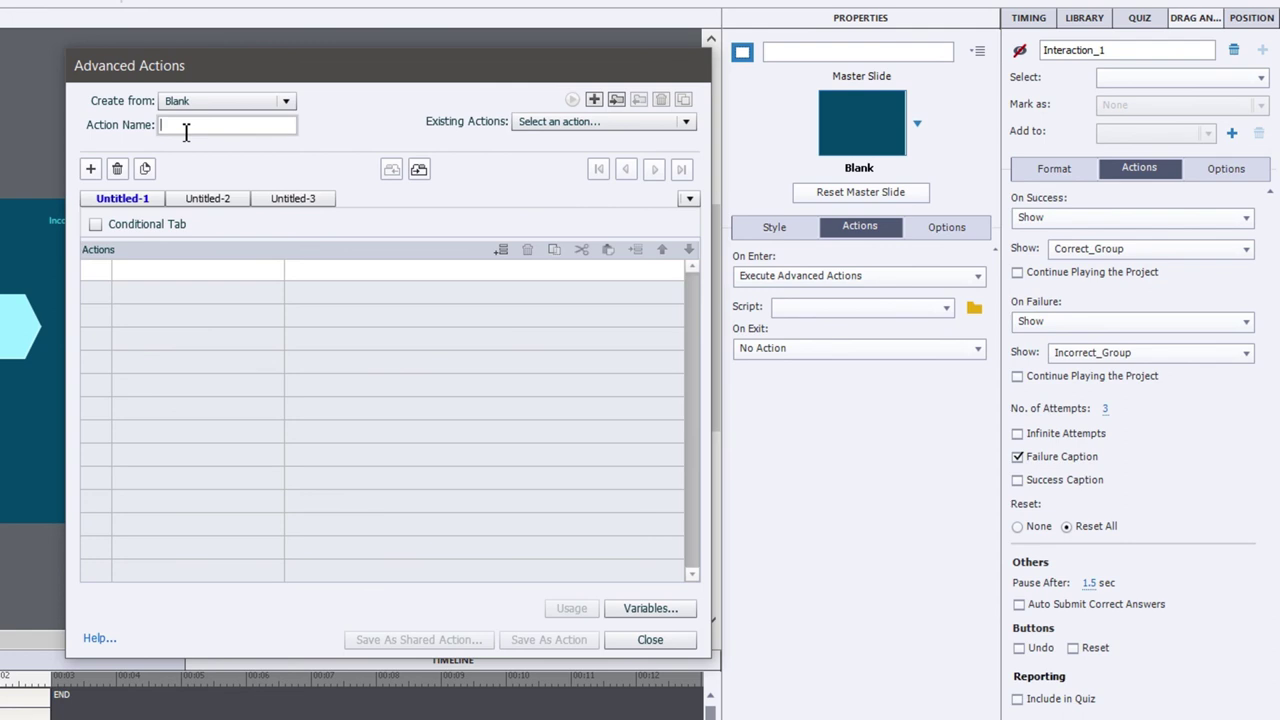
pyautogui.write('reset')
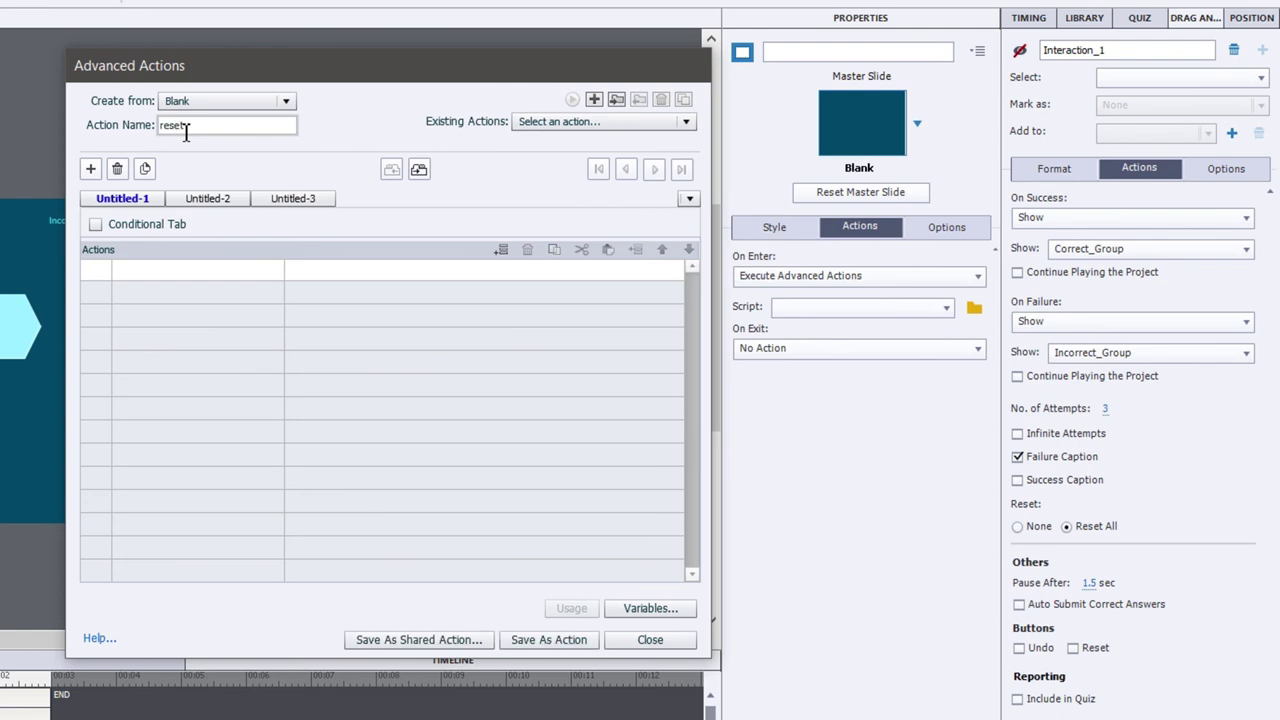
pyautogui.write('A')
pyautogui.write('lide')
pyautogui.write('2')
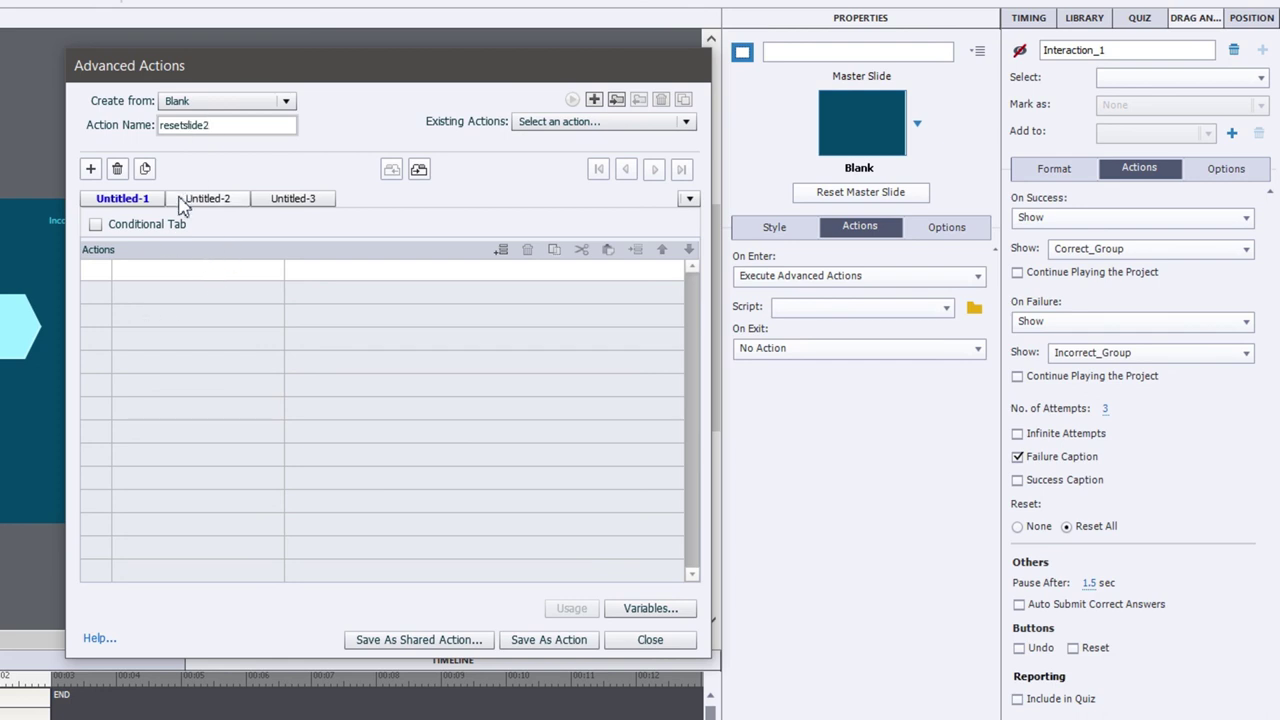
# - Add Hide Incorrect_Group and Hide Correct_Group to resetslide2, save it as an action, and close
pyautogui.doubleClick(157, 272)
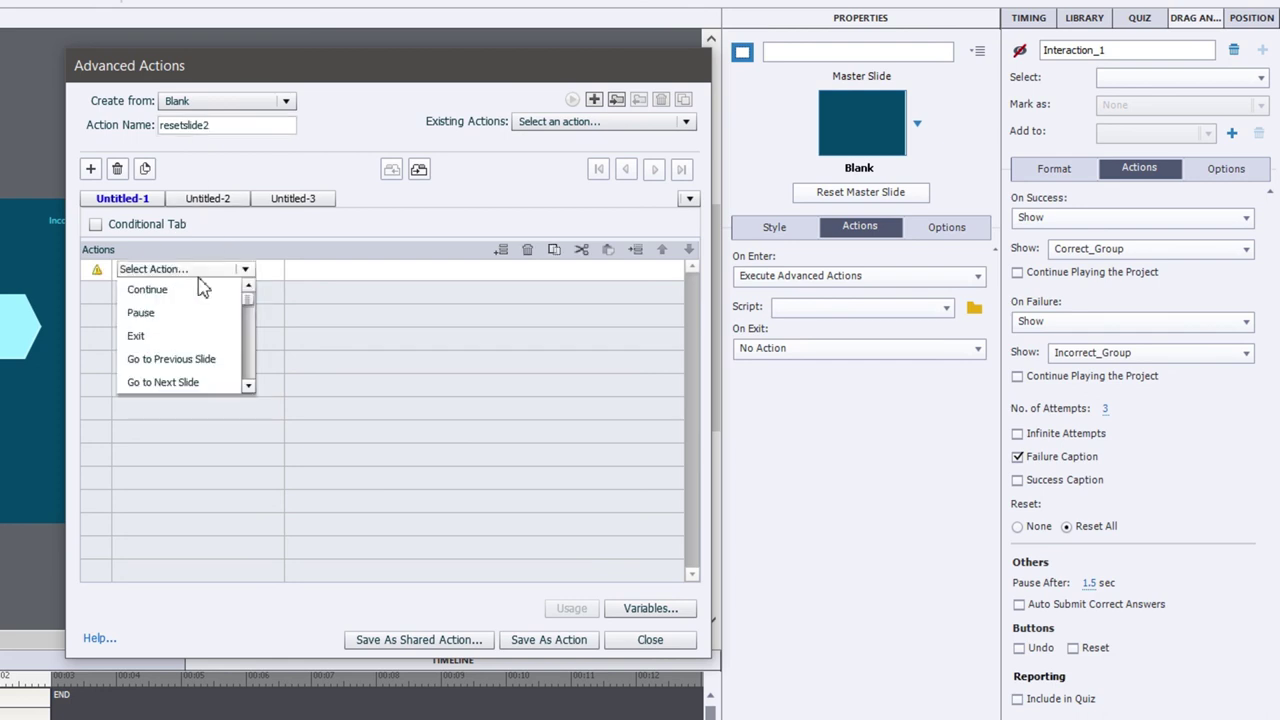
pyautogui.scroll(-2, 200, 287)
pyautogui.click(191, 288)
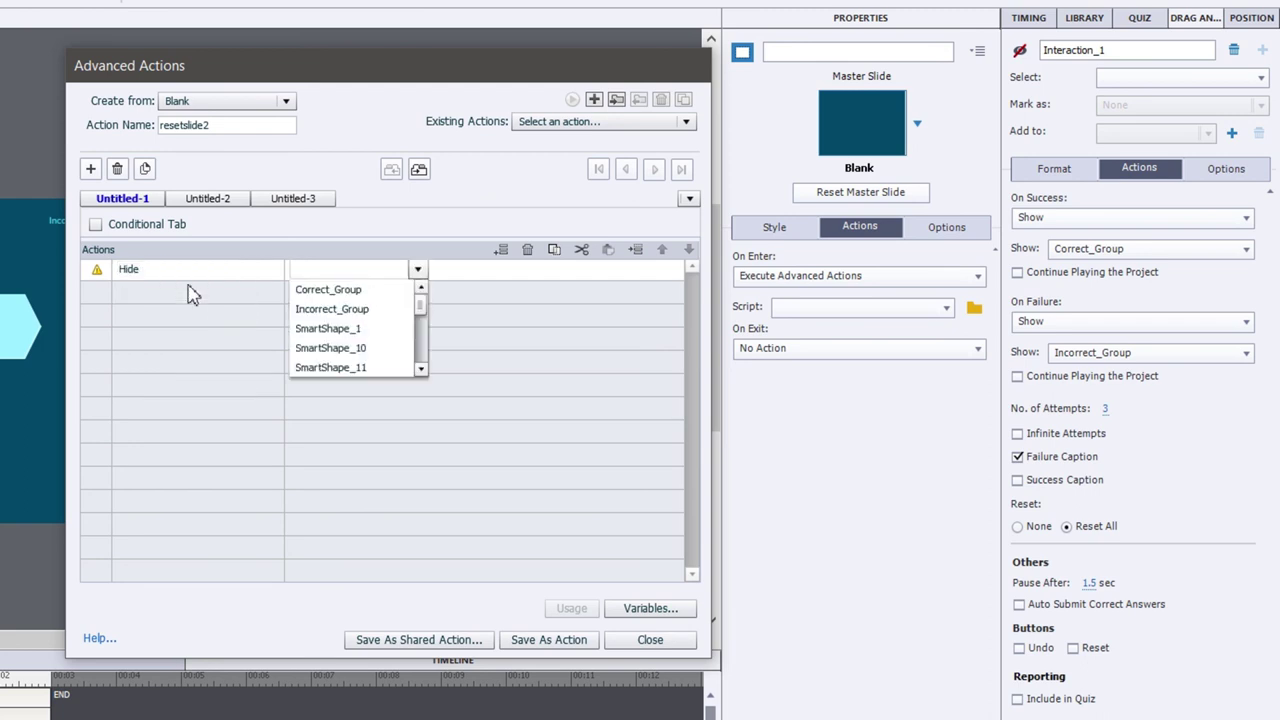
pyautogui.click(340, 309)
pyautogui.doubleClick(133, 298)
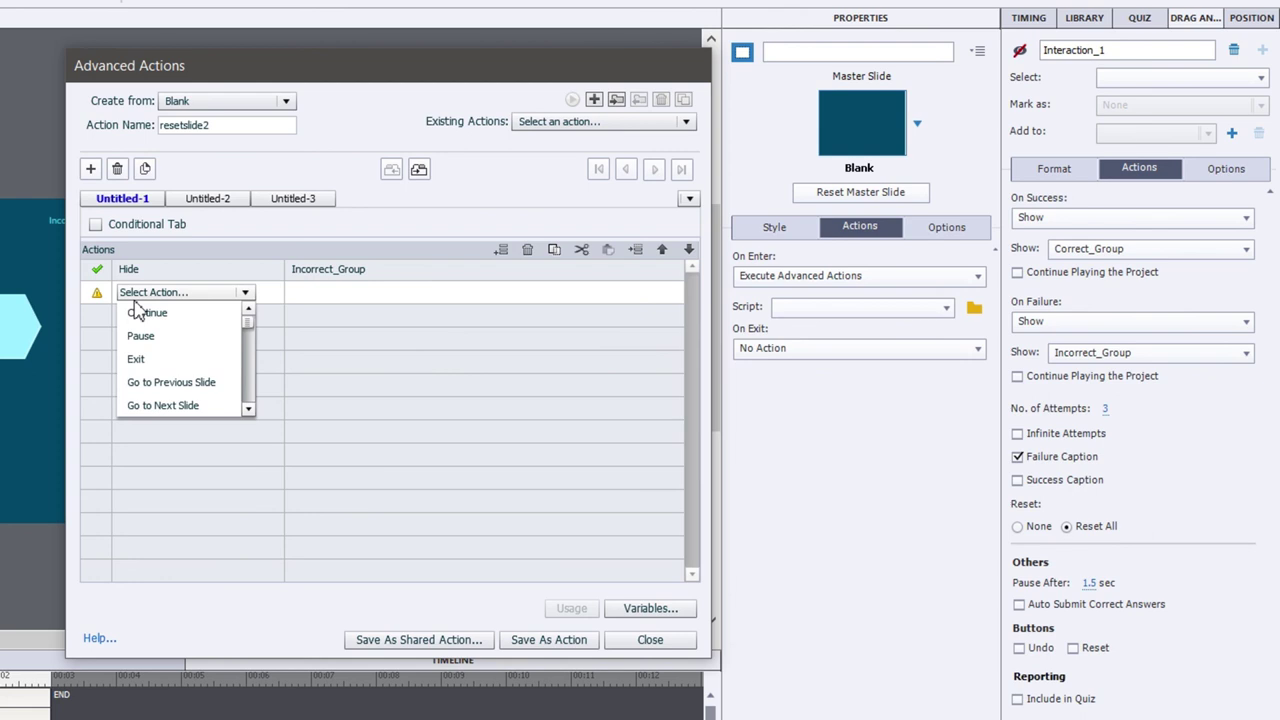
pyautogui.scroll(-2, 137, 313)
pyautogui.click(148, 313)
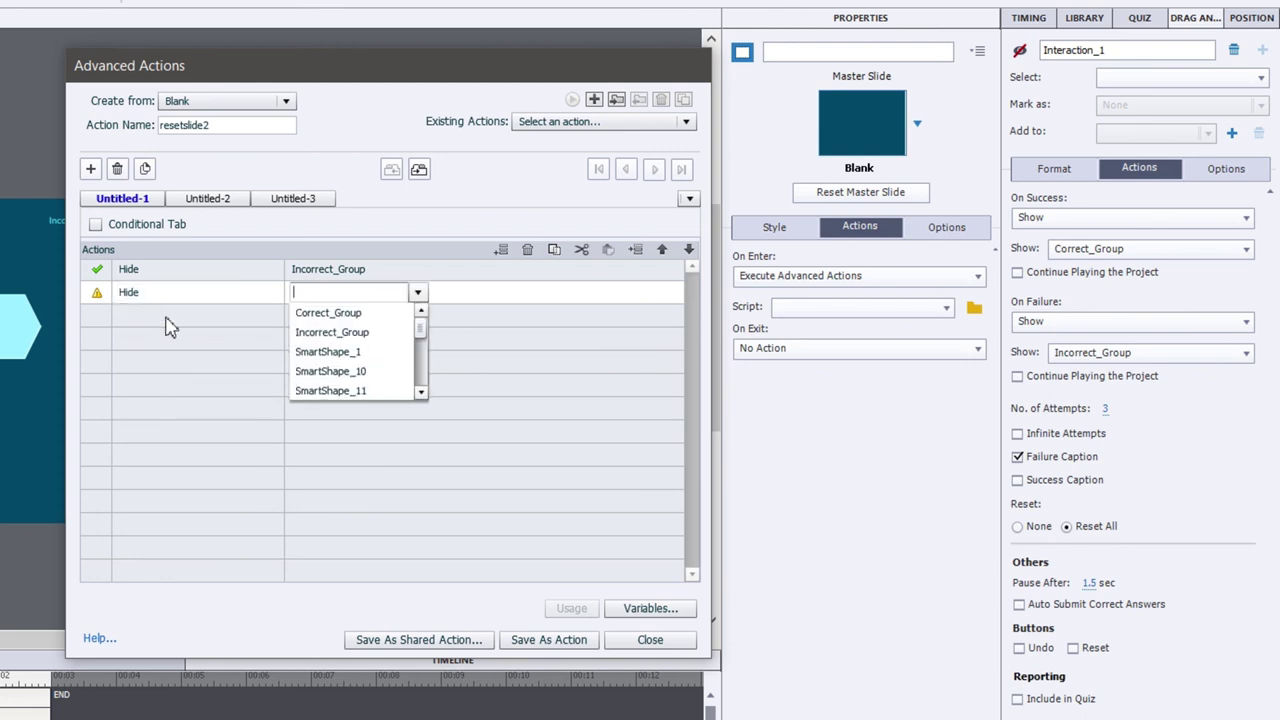
pyautogui.write('C')
pyautogui.click(350, 315)
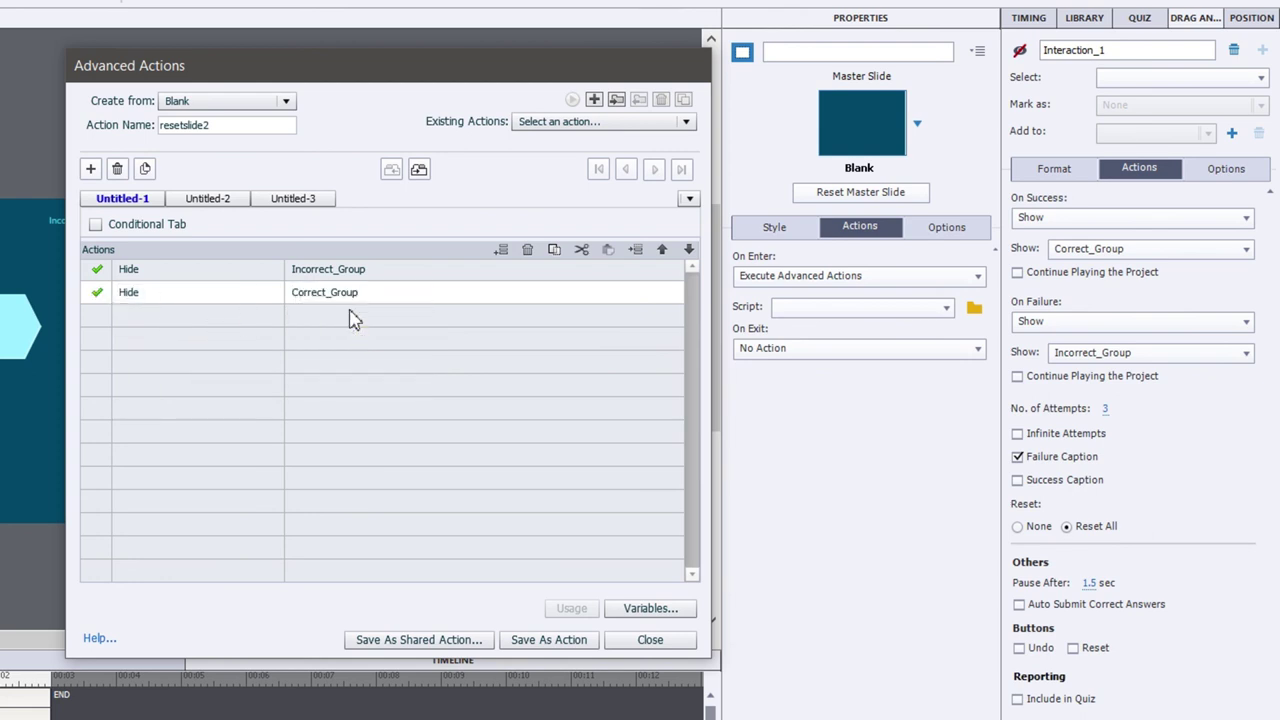
pyautogui.click(588, 640)
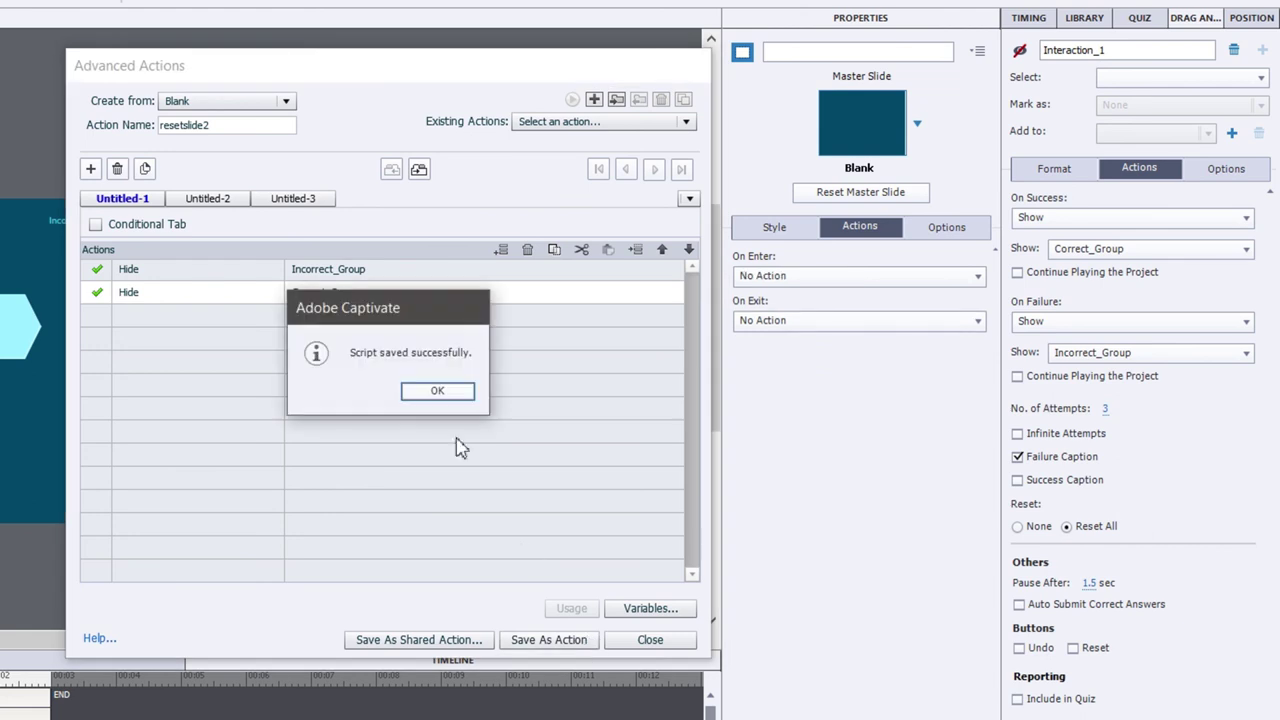
pyautogui.click(437, 390)
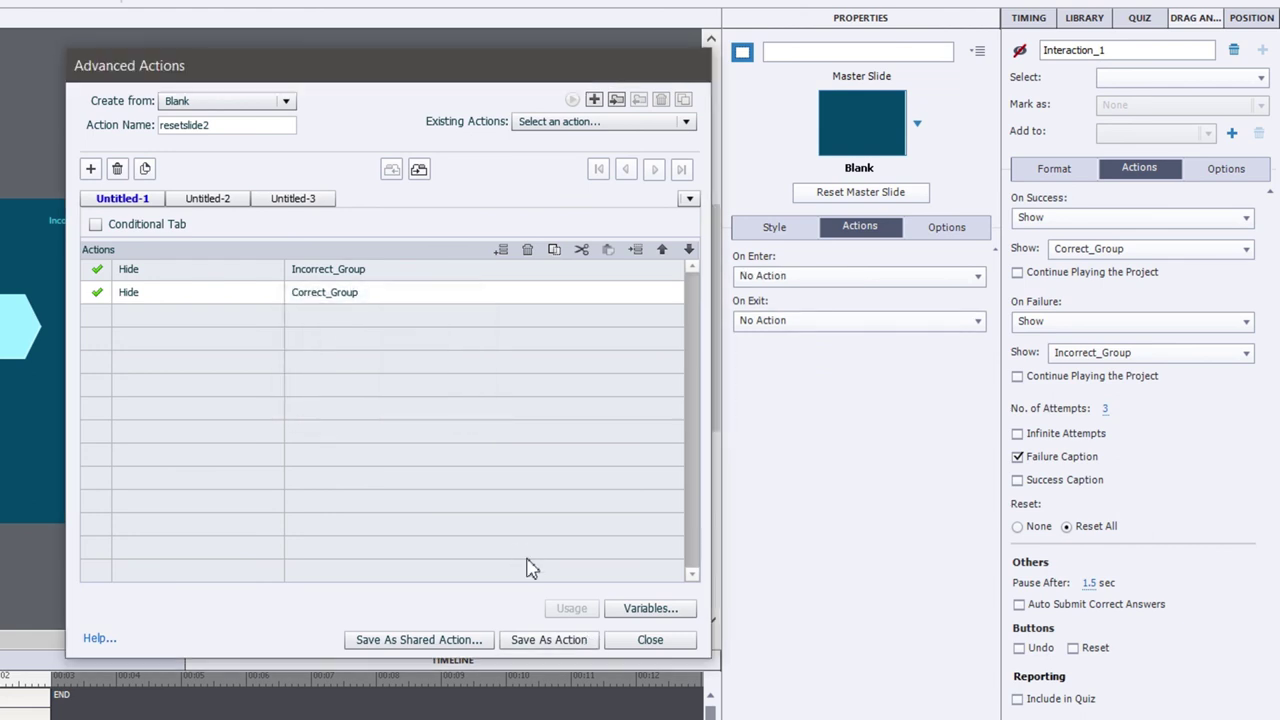
pyautogui.click(650, 640)
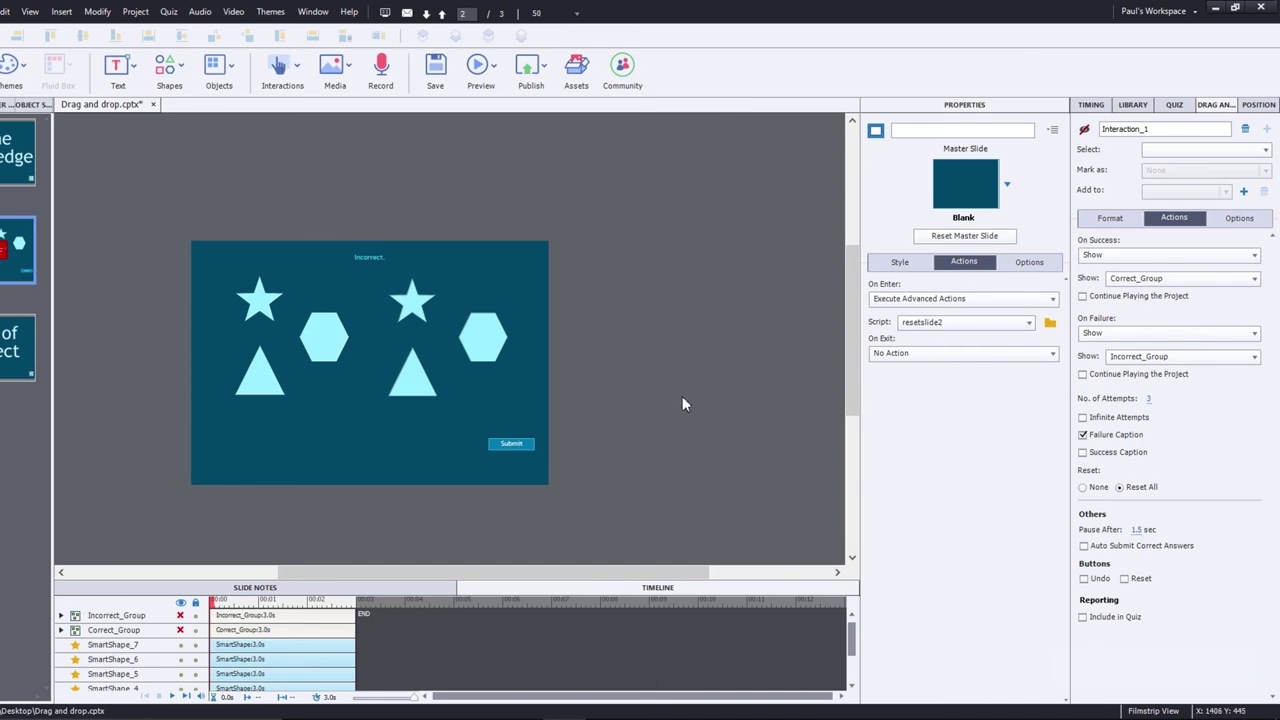
# - Preview the project as HTML5 in the browser and drop the hexagon onto the triangle target
pyautogui.click(488, 66)
pyautogui.click(530, 250)
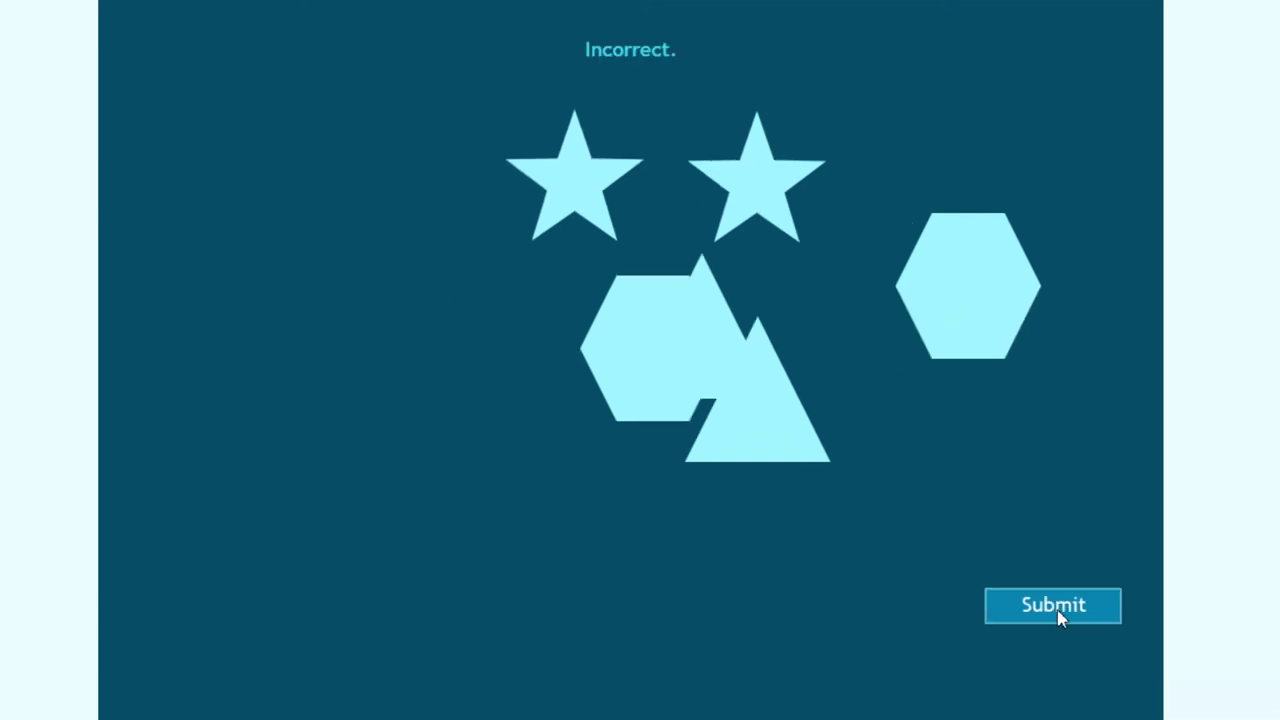
pyautogui.moveTo(534, 303); pyautogui.dragTo(787, 415)
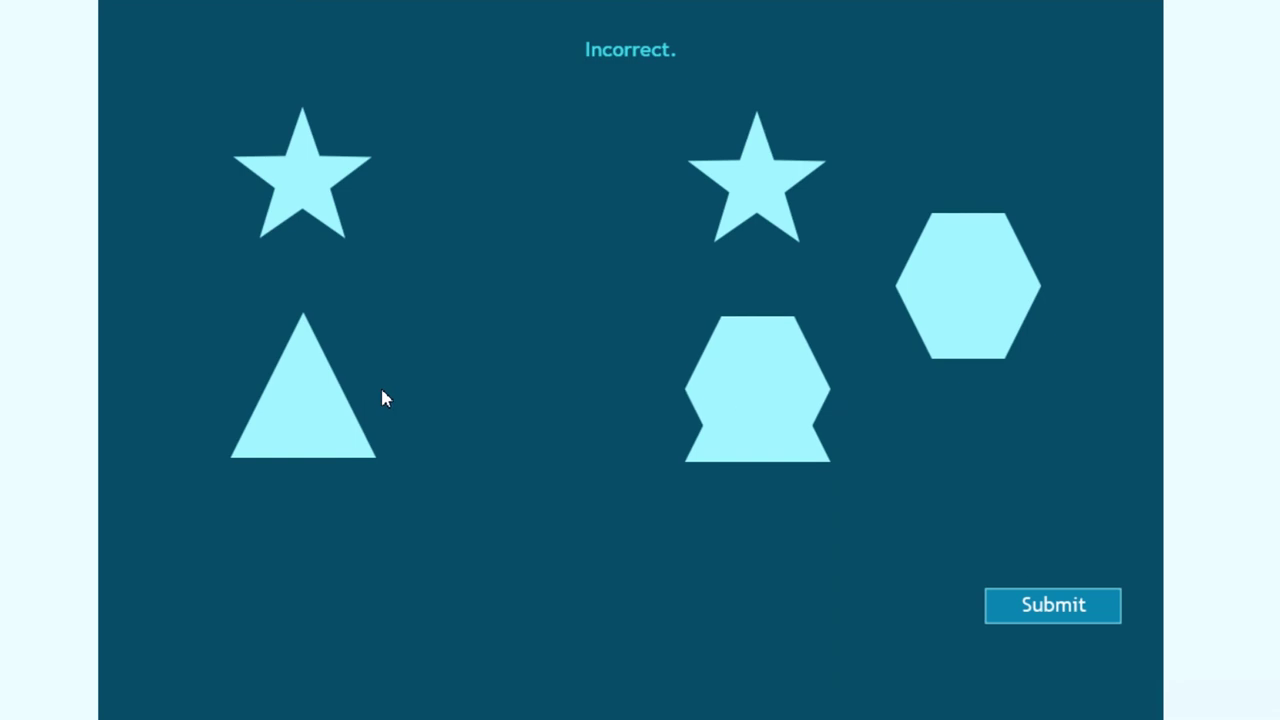